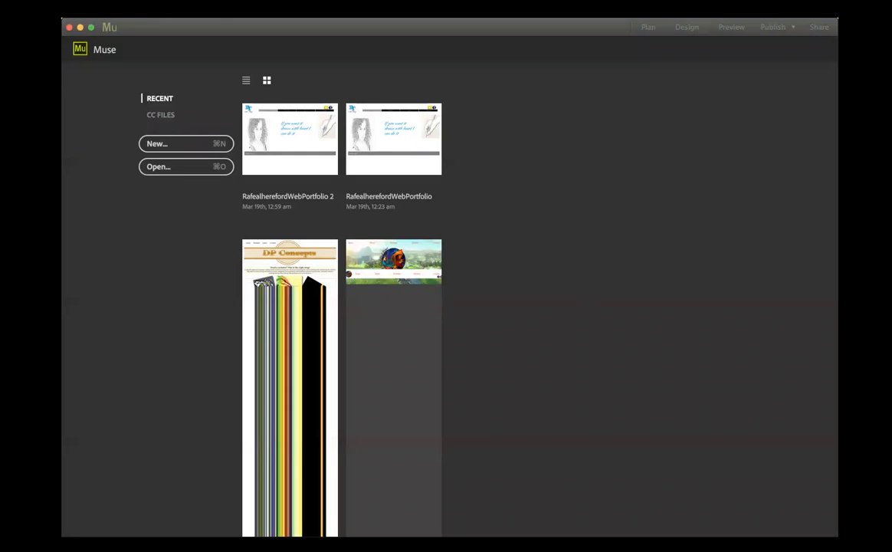
- Start a new site with the Fluid Width layout and expand its advanced settings
{"action": "left_click", "coordinate": [80, 8]}
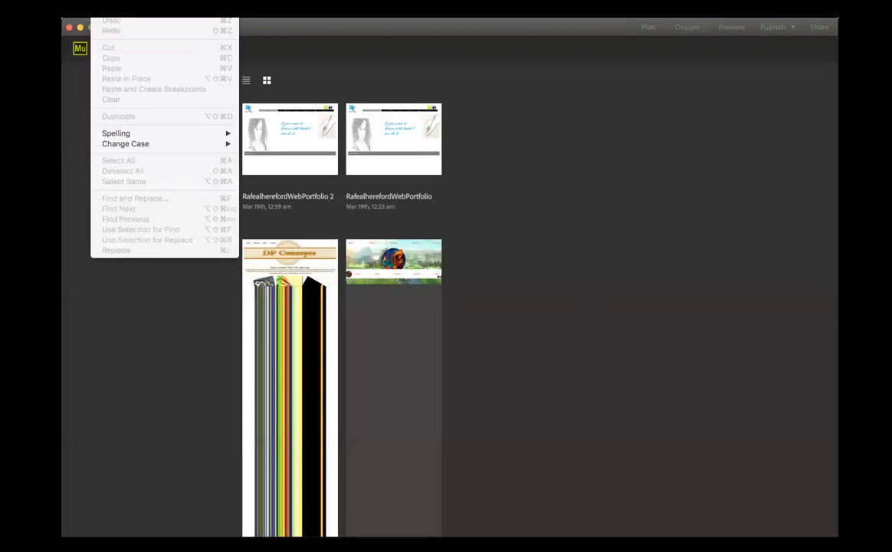
{"action": "left_click", "coordinate": [85, 24]}
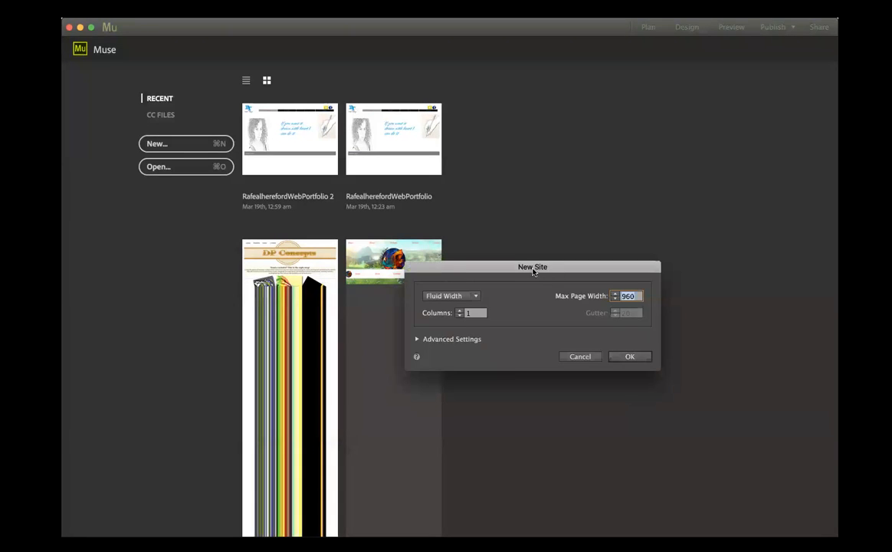
{"action": "left_click_drag", "start_coordinate": [533, 266], "coordinate": [420, 95]}
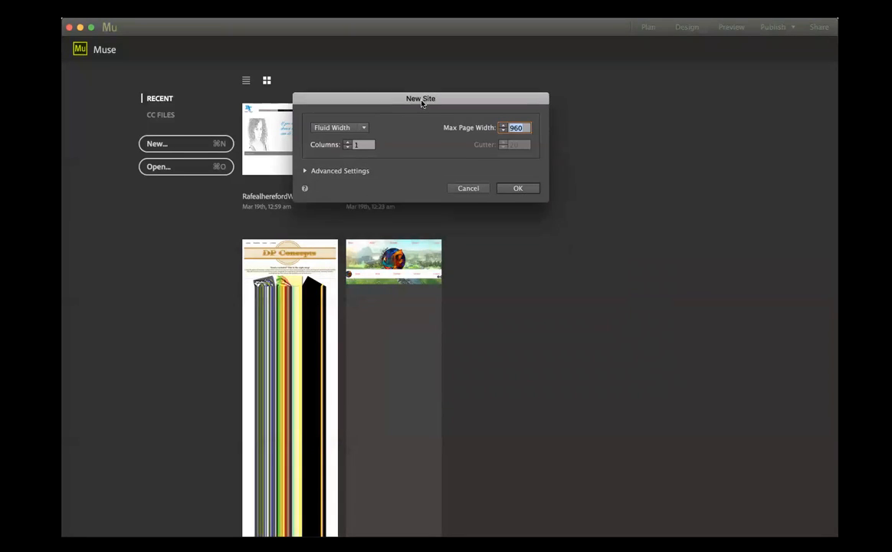
{"action": "left_click", "coordinate": [304, 170]}
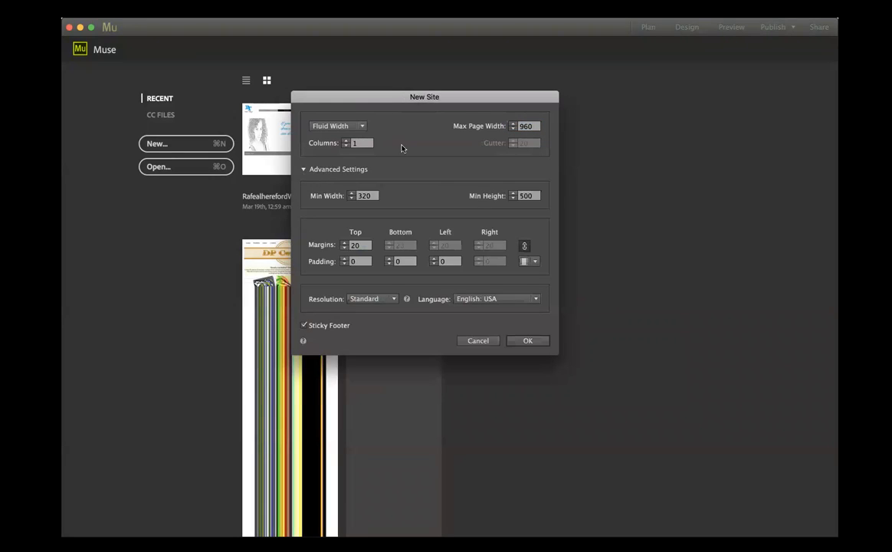
{"action": "left_click", "coordinate": [363, 127]}
{"action": "left_click", "coordinate": [332, 127]}
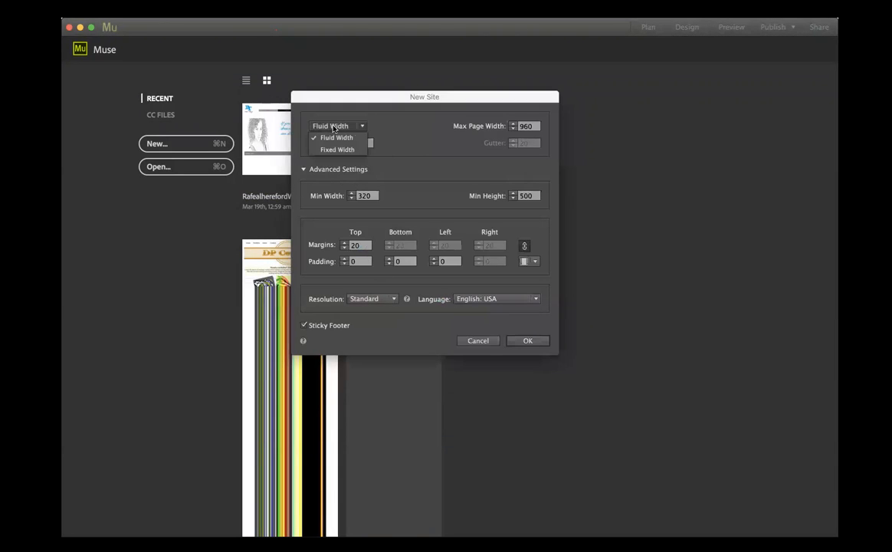
{"action": "left_click", "coordinate": [332, 141]}
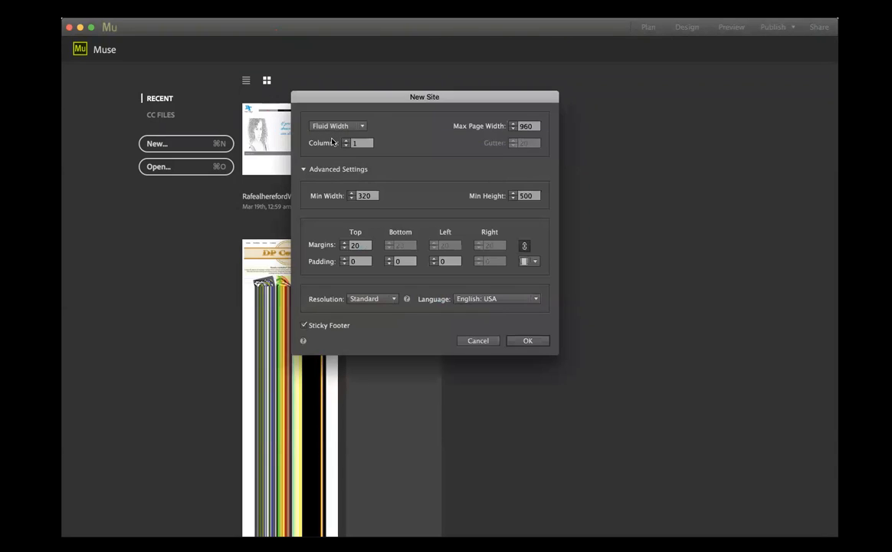
- Set the new site's maximum page width to 1280 and its column count to 12
{"action": "left_click", "coordinate": [536, 129]}
{"action": "left_click_drag", "start_coordinate": [536, 129], "coordinate": [516, 128]}
{"action": "type", "text": "1280"}
{"action": "left_click", "coordinate": [363, 144]}
{"action": "type", "text": "2"}
- Set the minimum height to 300, keep Center alignment and Sticky Footer enabled, and create the site
{"action": "left_click", "coordinate": [528, 196]}
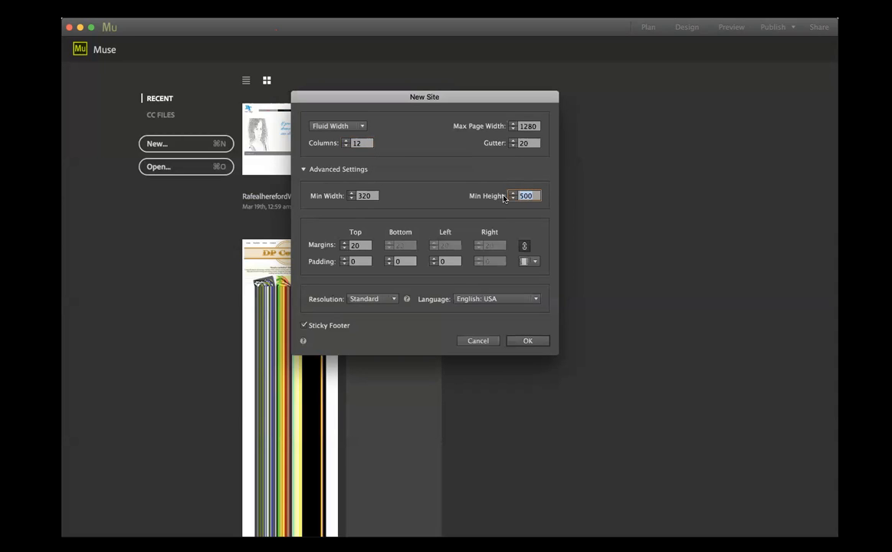
{"action": "type", "text": "300"}
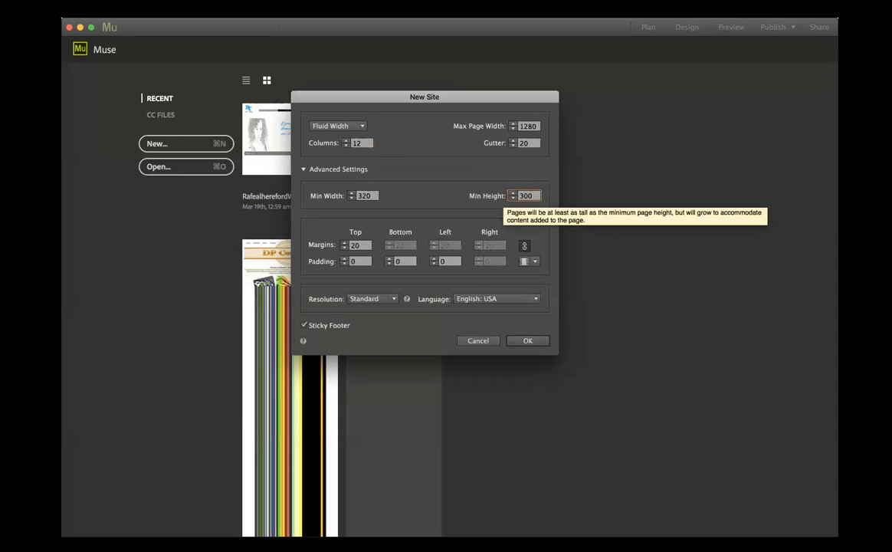
{"action": "left_click", "coordinate": [438, 203]}
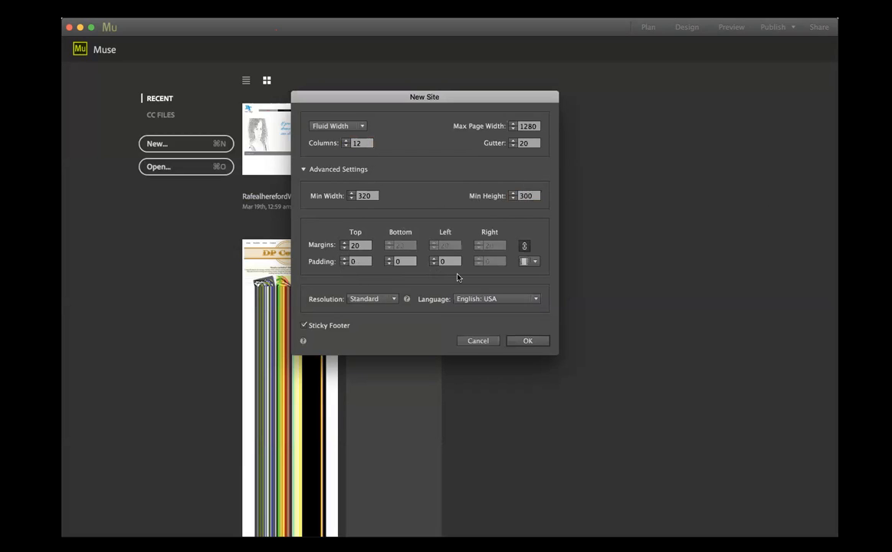
{"action": "left_click", "coordinate": [537, 263]}
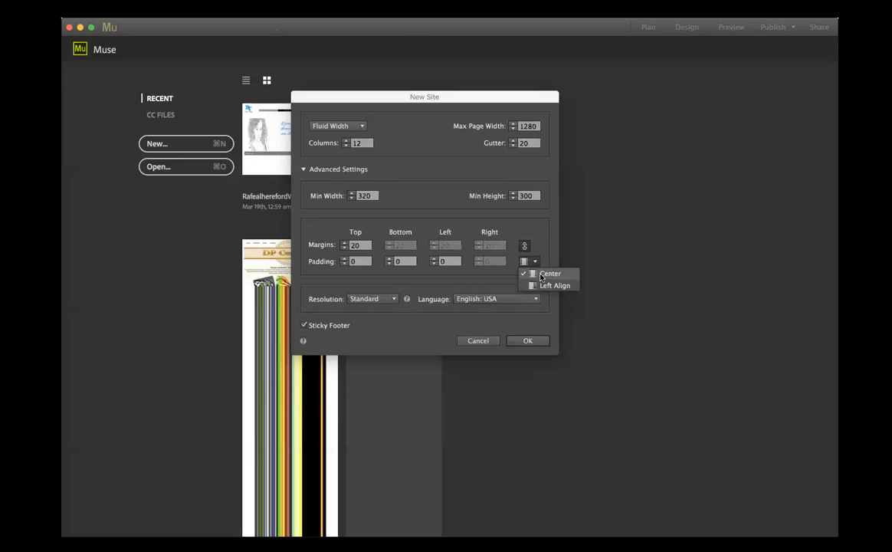
{"action": "left_click", "coordinate": [550, 274]}
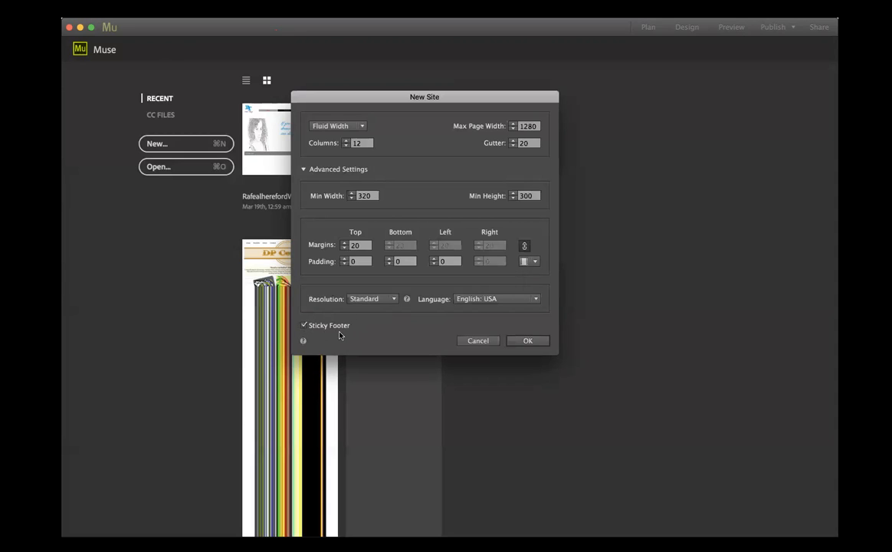
{"action": "left_click", "coordinate": [305, 325]}
{"action": "left_click", "coordinate": [304, 326]}
{"action": "left_click", "coordinate": [523, 341]}
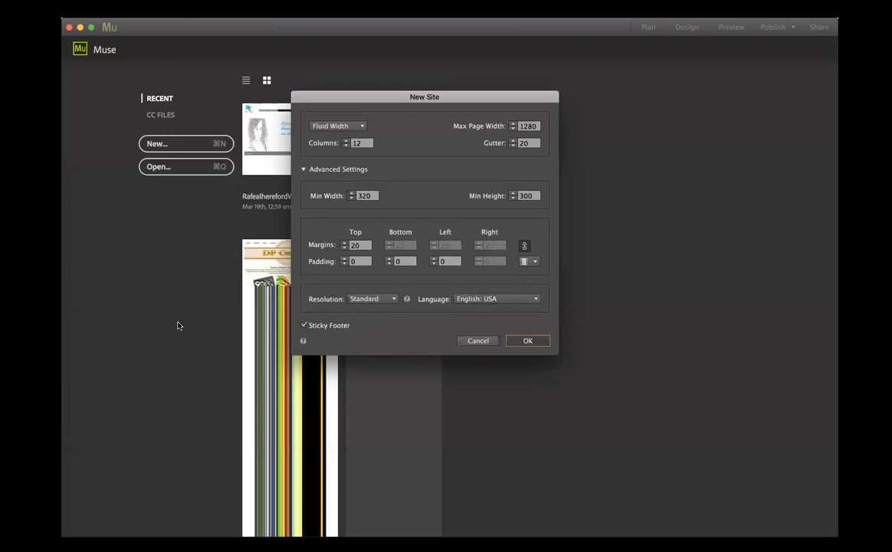
- Add a page after Home in the site plan and name it Portfolio
{"action": "mouse_move", "coordinate": [132, 119]}
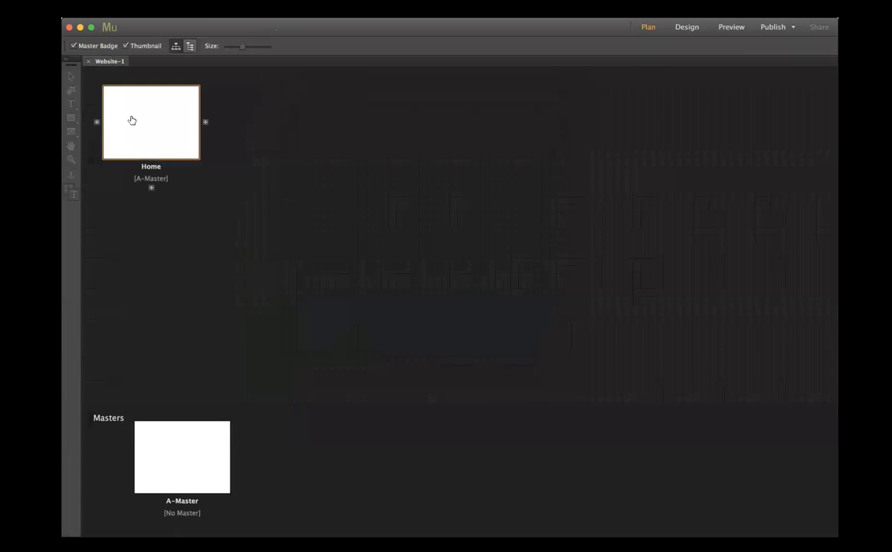
{"action": "left_click", "coordinate": [204, 124]}
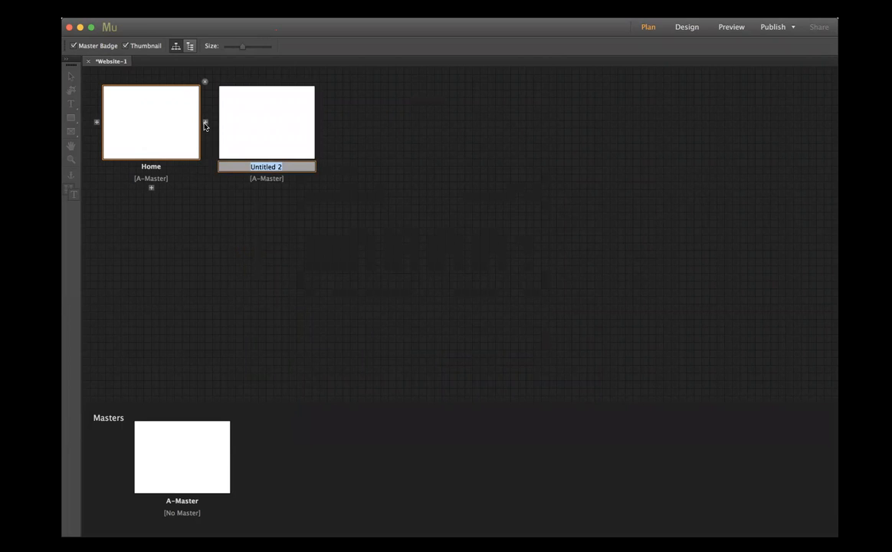
{"action": "type", "text": "Porfo"}
{"action": "key", "text": "BackSpace"}
{"action": "key", "text": "BackSpace"}
{"action": "type", "text": "folio"}
{"action": "left_click", "coordinate": [251, 146]}
{"action": "left_click", "coordinate": [265, 167]}
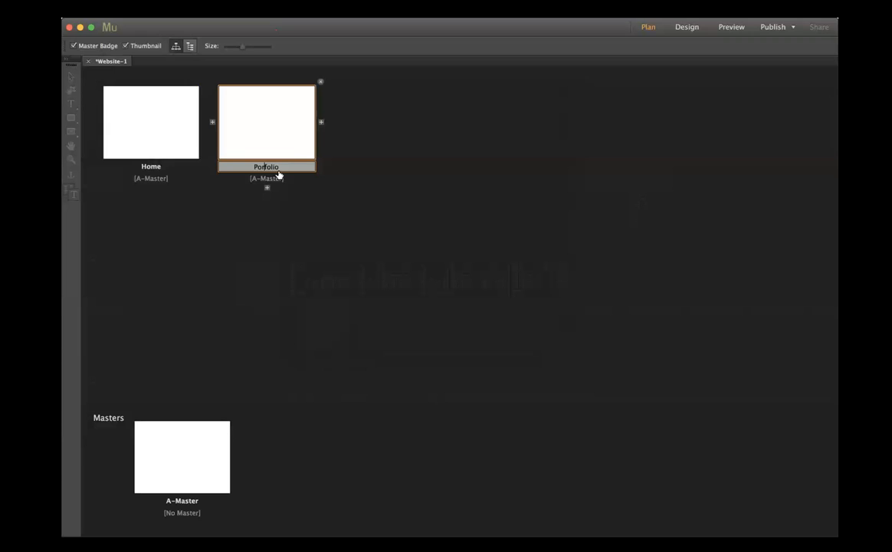
{"action": "type", "text": "t"}
- Add two more top-level pages after Portfolio, named About and Contact
{"action": "left_click", "coordinate": [320, 123]}
{"action": "type", "text": "About"}
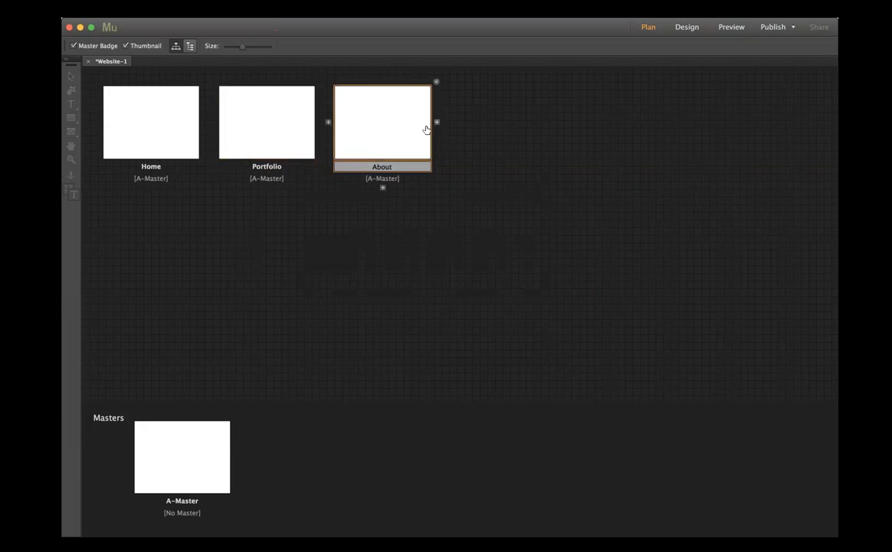
{"action": "left_click", "coordinate": [437, 122]}
{"action": "type", "text": "Contact"}
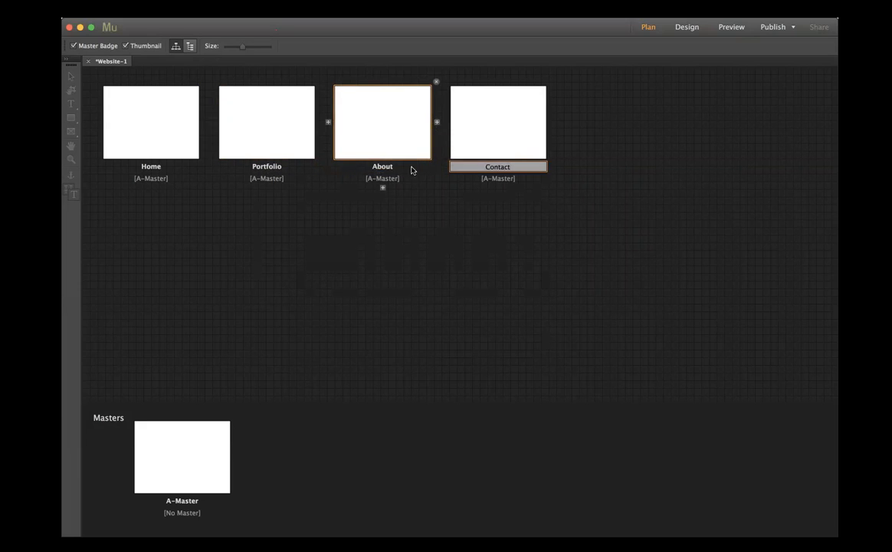
{"action": "left_click", "coordinate": [392, 231]}
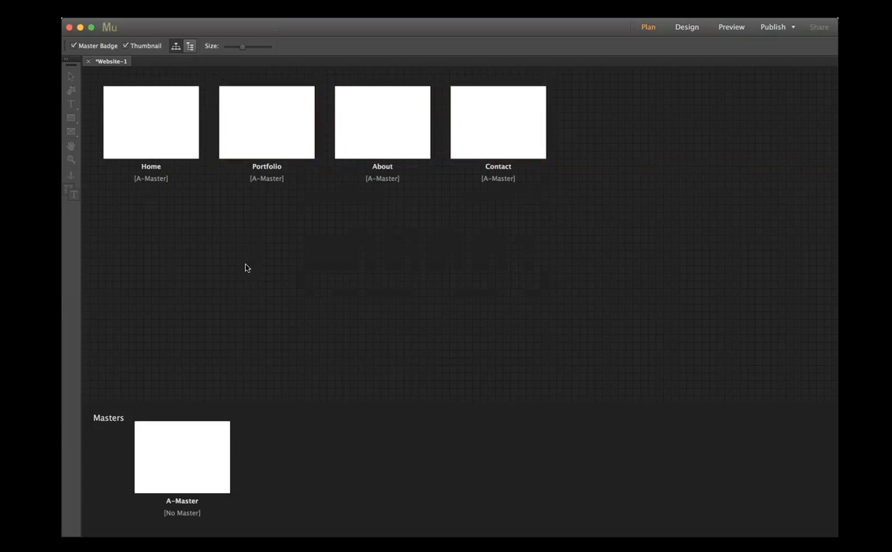
- Open the A-Master page for design and lower its header guide to about 150 px
{"action": "double_click", "coordinate": [182, 463]}
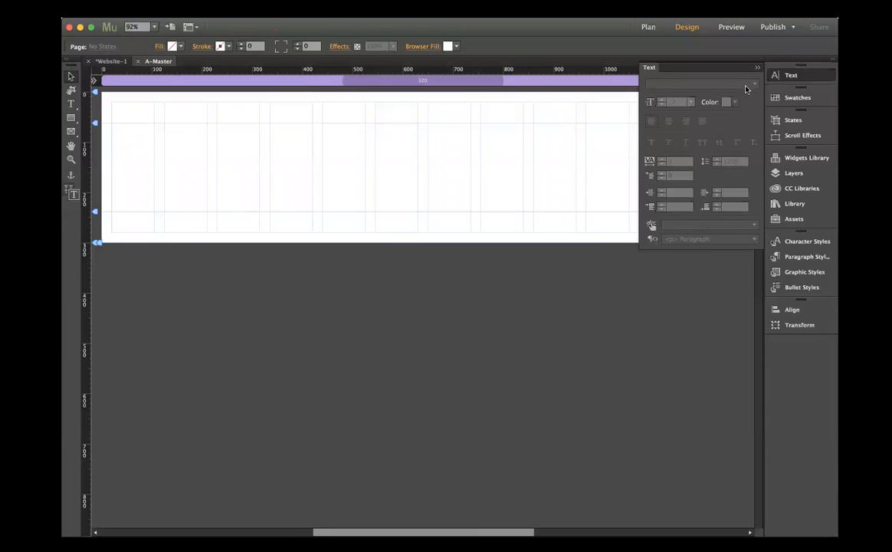
{"action": "left_click", "coordinate": [757, 68]}
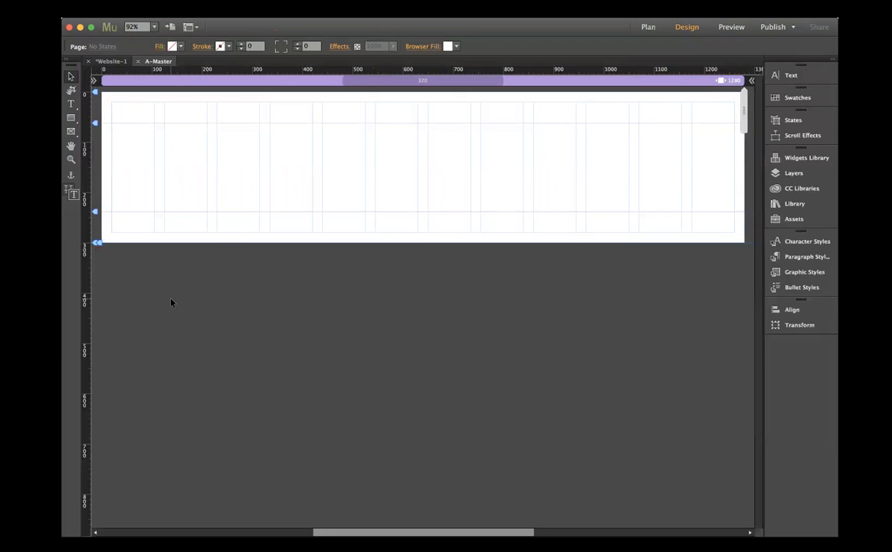
{"action": "left_click", "coordinate": [68, 120]}
{"action": "left_click", "coordinate": [86, 144]}
{"action": "left_click", "coordinate": [71, 79]}
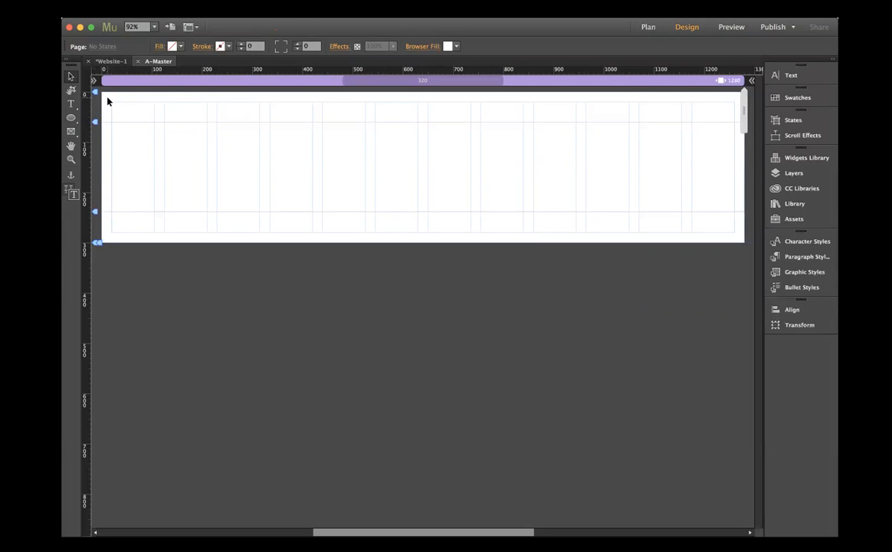
{"action": "mouse_move", "coordinate": [191, 129]}
{"action": "left_mouse_down"}
{"action": "mouse_move", "coordinate": [376, 94]}
{"action": "mouse_move", "coordinate": [578, 120]}
{"action": "left_mouse_up"}
{"action": "left_click_drag", "start_coordinate": [95, 121], "coordinate": [95, 147]}
{"action": "left_click_drag", "start_coordinate": [95, 164], "coordinate": [95, 167]}
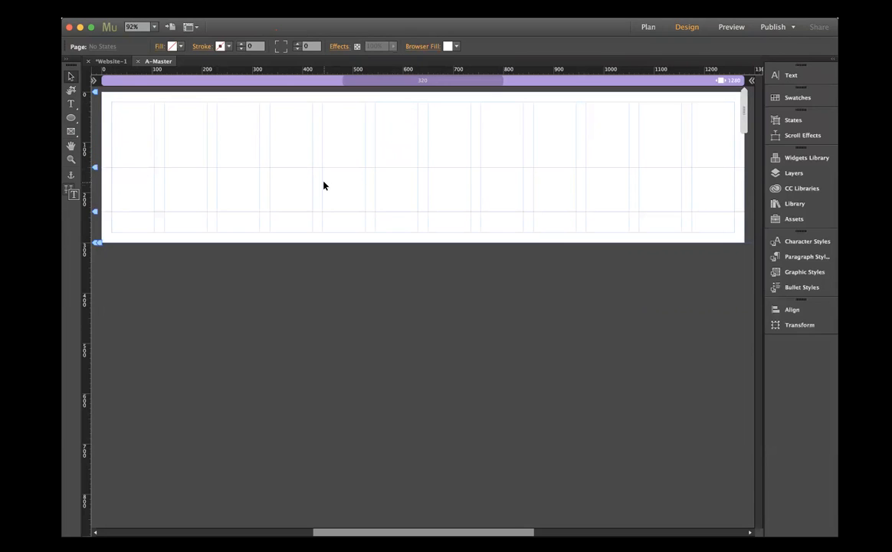
- Draw a wide ellipse in the header's left part at about X 36, Y 26 and fill it black
{"action": "left_click", "coordinate": [71, 116]}
{"action": "left_click_drag", "start_coordinate": [119, 103], "coordinate": [276, 162]}
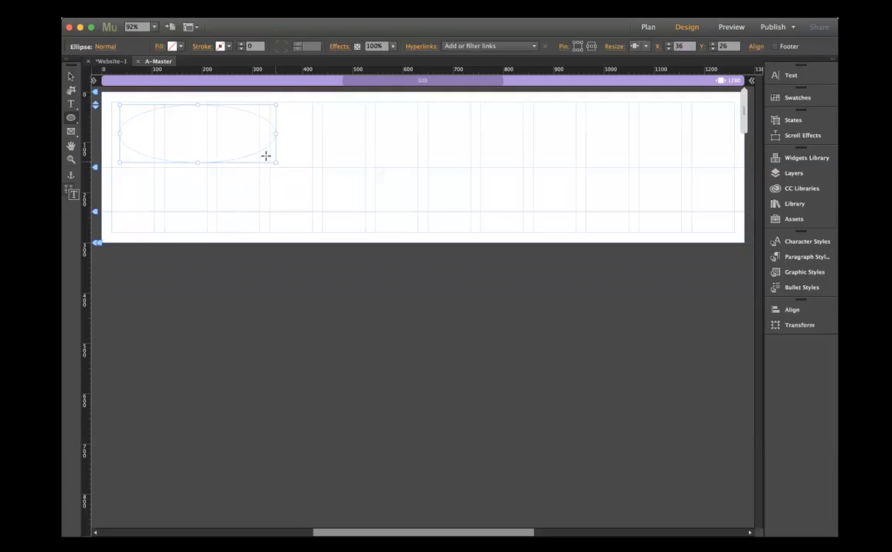
{"action": "left_click", "coordinate": [181, 47]}
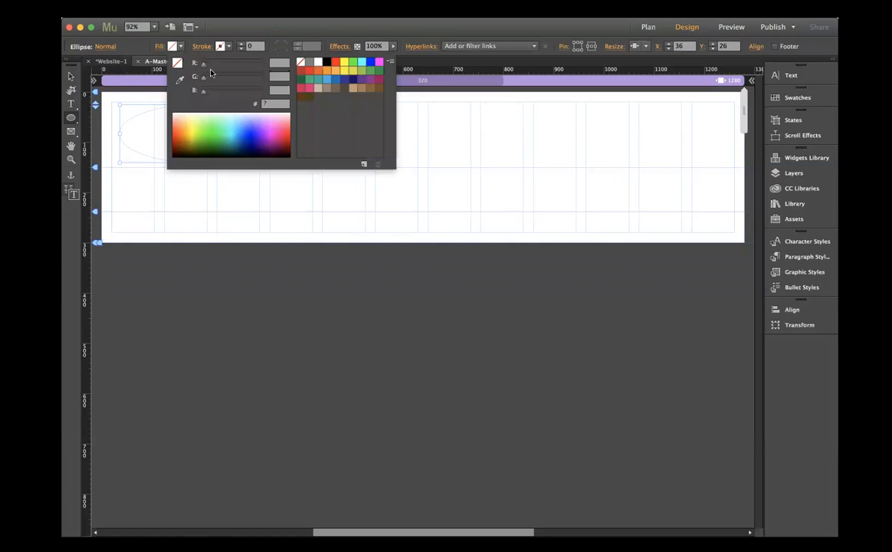
{"action": "left_click", "coordinate": [326, 61]}
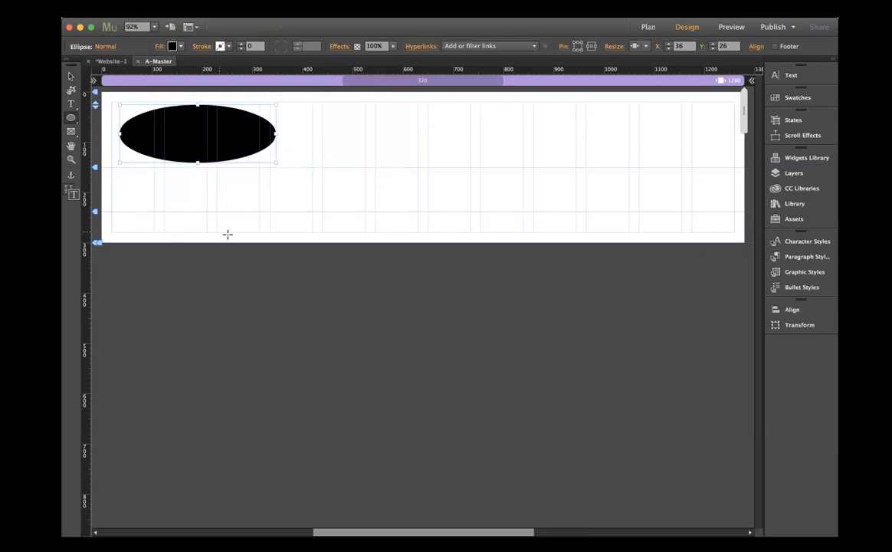
{"action": "left_click", "coordinate": [71, 76]}
{"action": "left_click", "coordinate": [261, 227]}
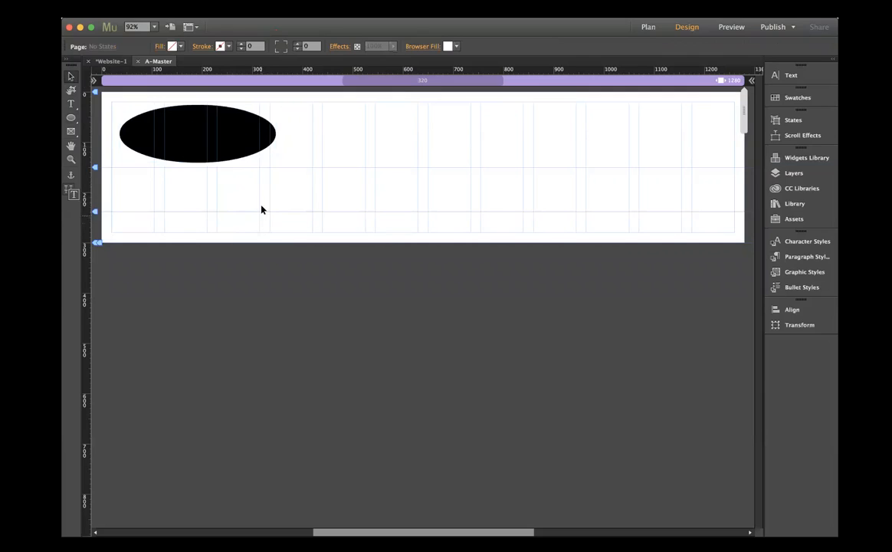
- Place a Horizontal menu widget from the Widgets Library in the right half of the master page's header
{"action": "left_click", "coordinate": [779, 158]}
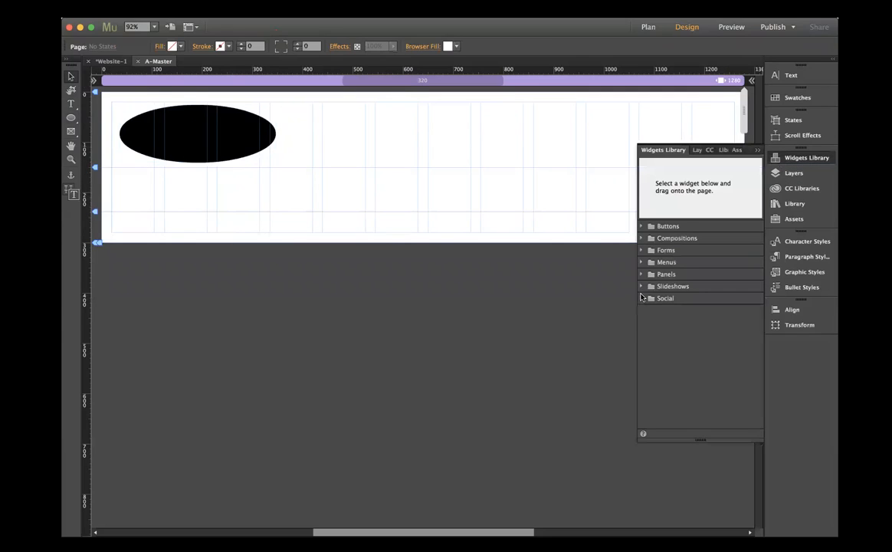
{"action": "left_click", "coordinate": [641, 263]}
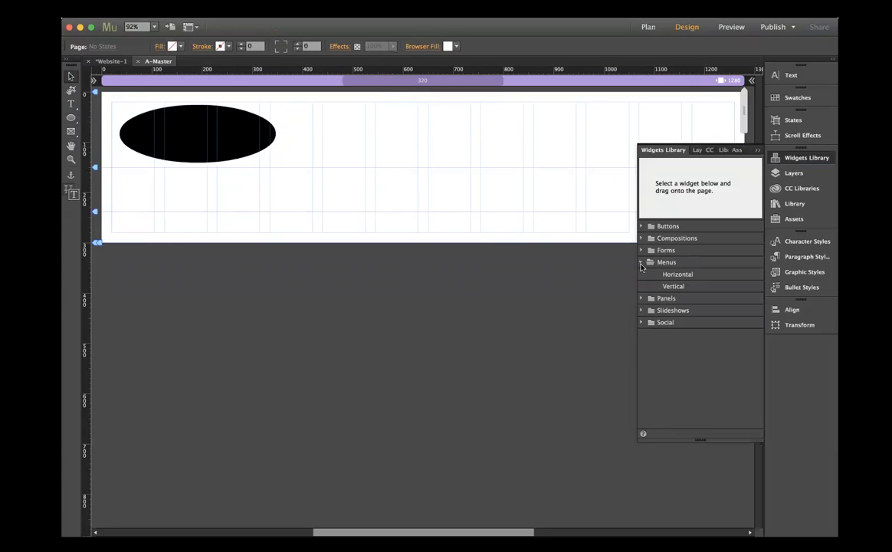
{"action": "left_click", "coordinate": [670, 276]}
{"action": "left_click_drag", "start_coordinate": [683, 277], "coordinate": [493, 140]}
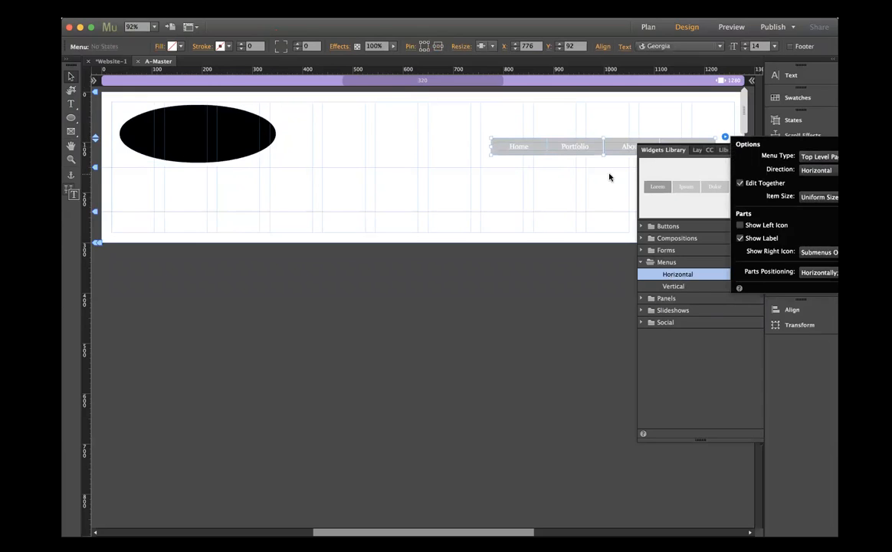
{"action": "left_click", "coordinate": [560, 163]}
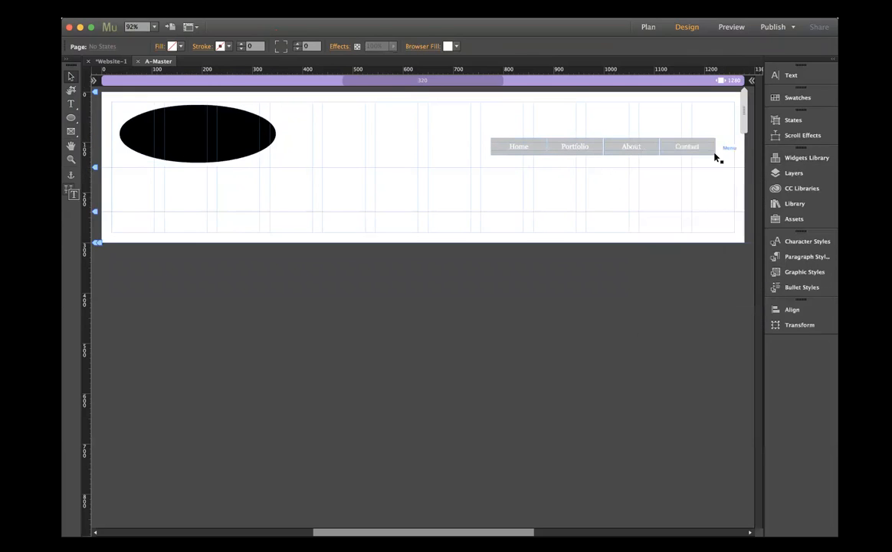
- Move the menu against the header's right margin and the black ellipse to the left margin at X 20, Y 26
{"action": "left_click", "coordinate": [653, 143]}
{"action": "left_click_drag", "start_coordinate": [652, 140], "coordinate": [665, 136]}
{"action": "left_click_drag", "start_coordinate": [207, 130], "coordinate": [199, 127]}
{"action": "left_click", "coordinate": [284, 271]}
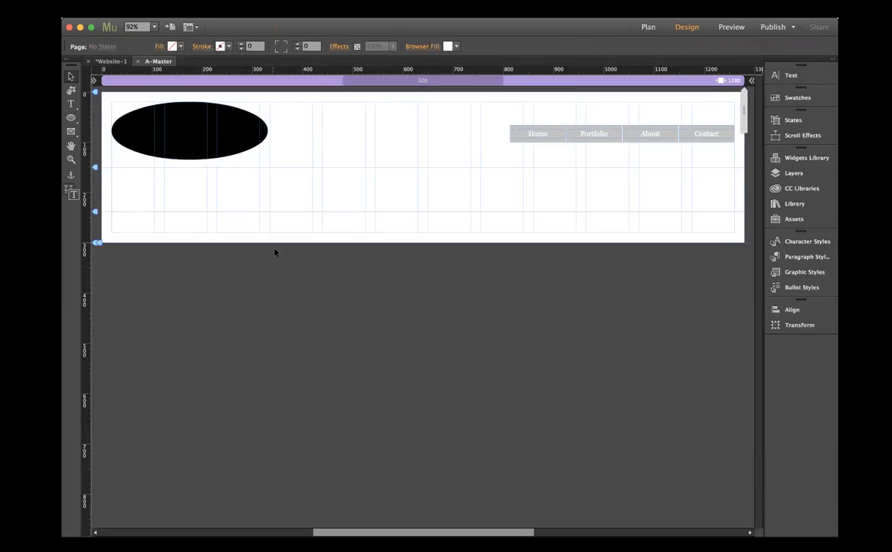
{"action": "left_click", "coordinate": [227, 150]}
{"action": "left_click_drag", "start_coordinate": [227, 150], "coordinate": [227, 151]}
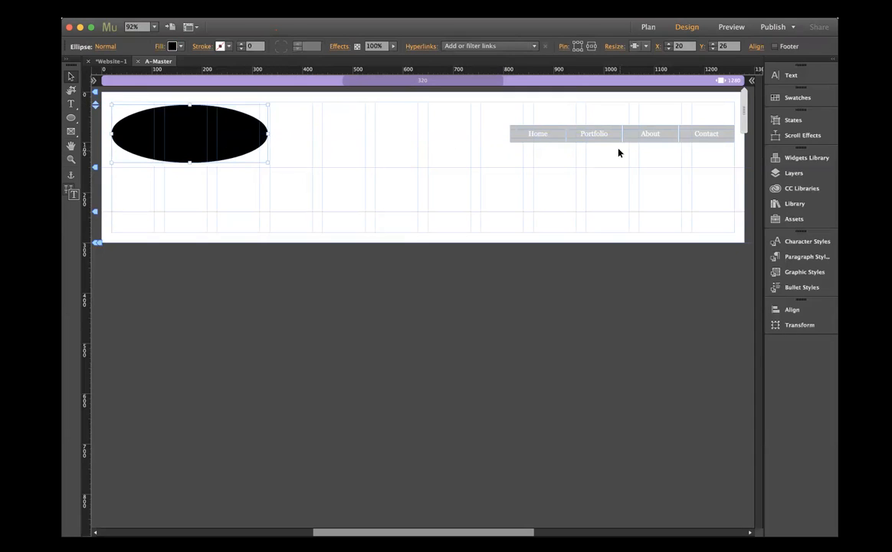
- Remove the grey fill from the header menu's items, working from the Home item
{"action": "left_click", "coordinate": [635, 143]}
{"action": "left_click", "coordinate": [539, 137]}
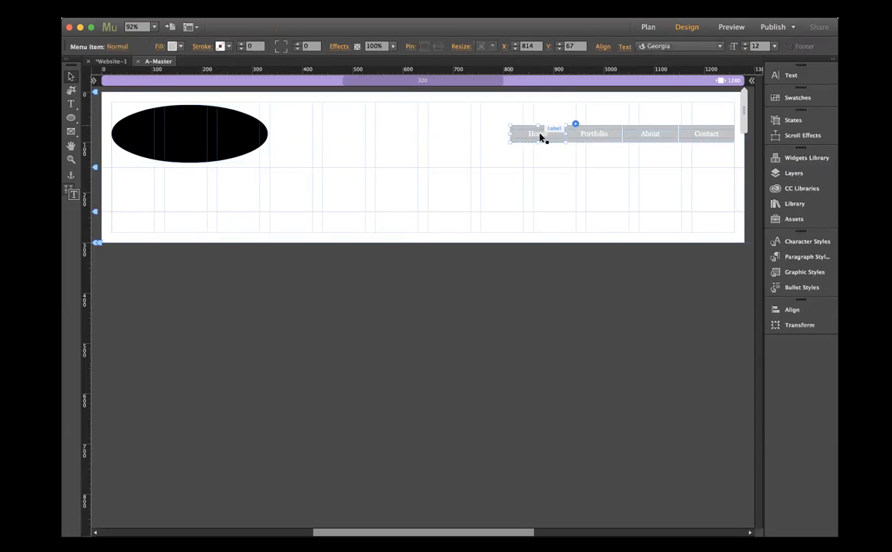
{"action": "left_click", "coordinate": [171, 46]}
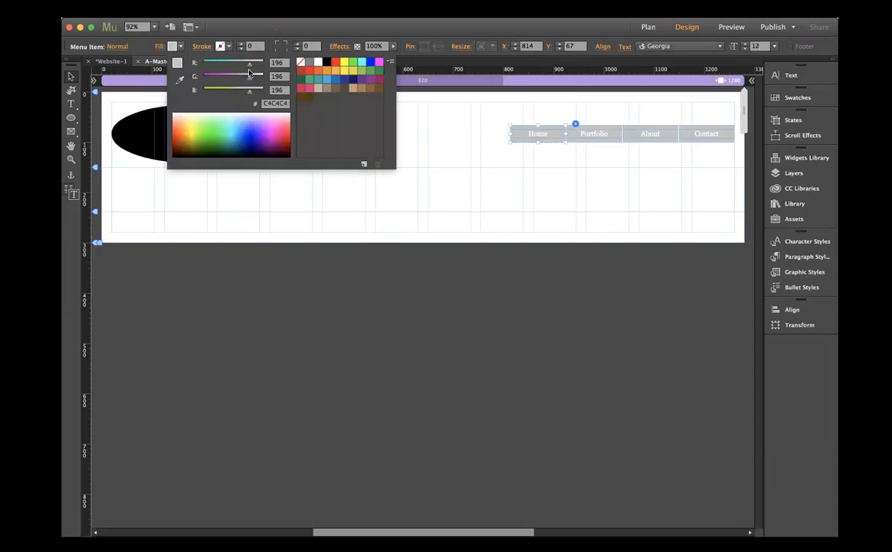
{"action": "left_click", "coordinate": [300, 61]}
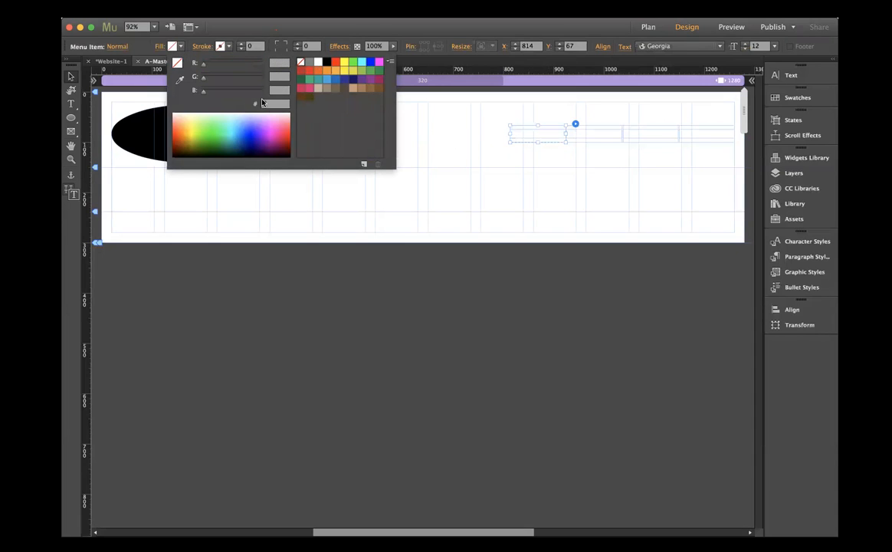
- Set the menu labels' text colour to black and look through the available fonts
{"action": "left_click", "coordinate": [790, 75]}
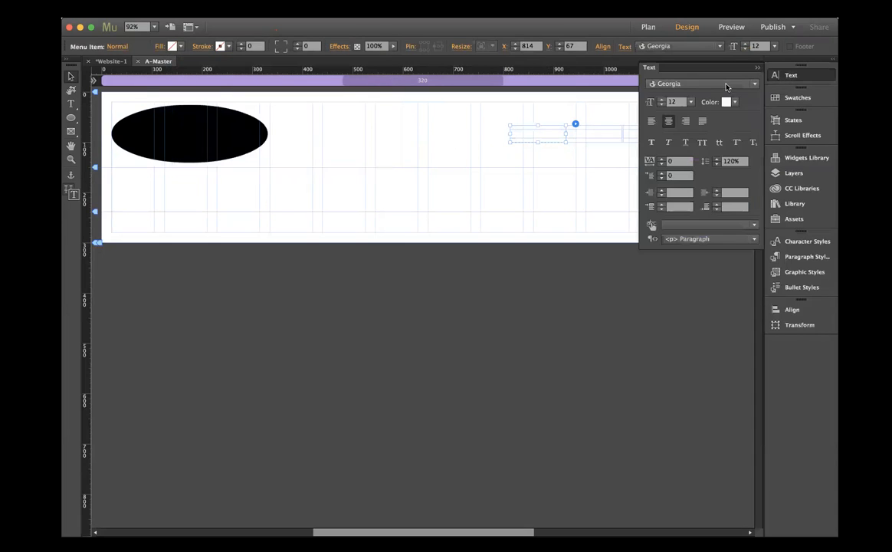
{"action": "left_click", "coordinate": [736, 103]}
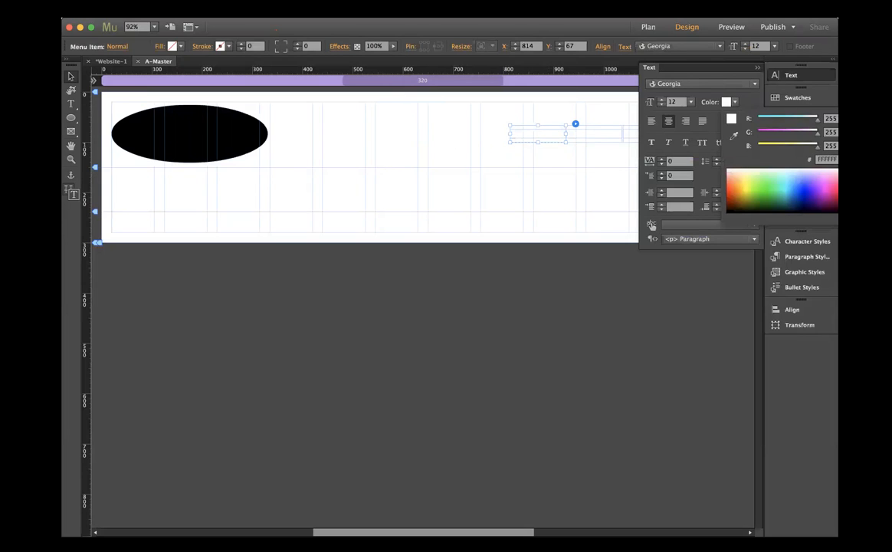
{"action": "left_click", "coordinate": [834, 211]}
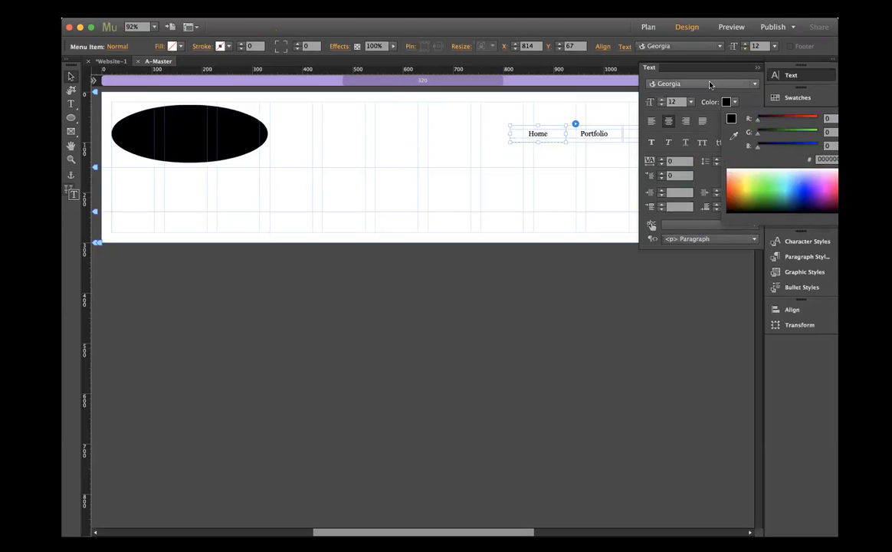
{"action": "left_click", "coordinate": [710, 85]}
{"action": "left_click", "coordinate": [710, 85]}
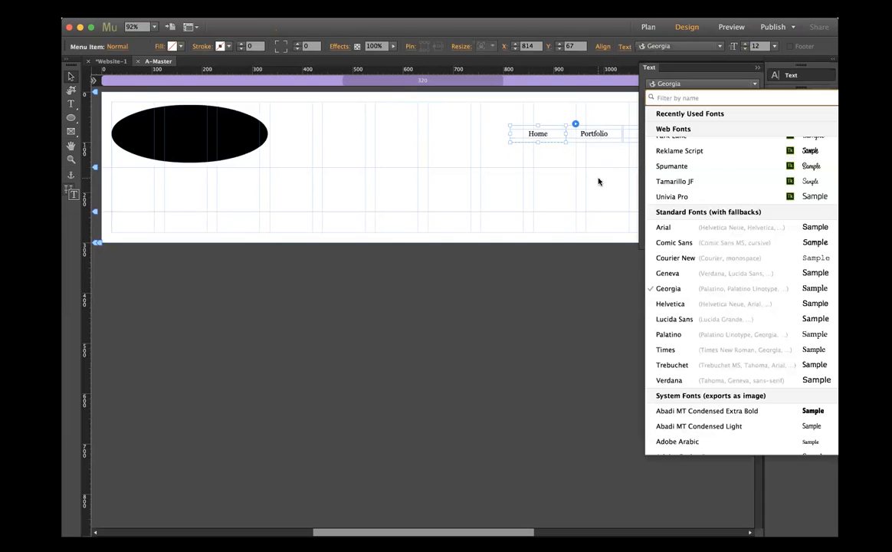
{"action": "left_click", "coordinate": [557, 177]}
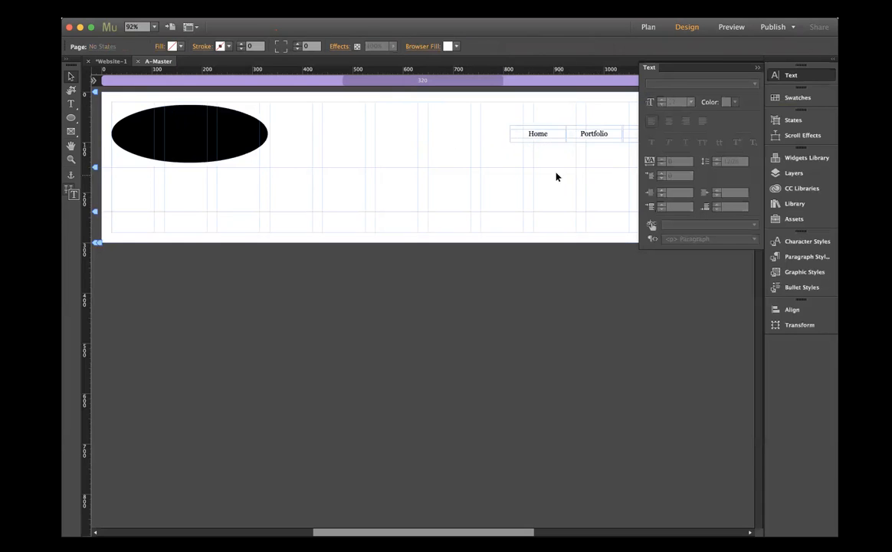
{"action": "left_click", "coordinate": [757, 67]}
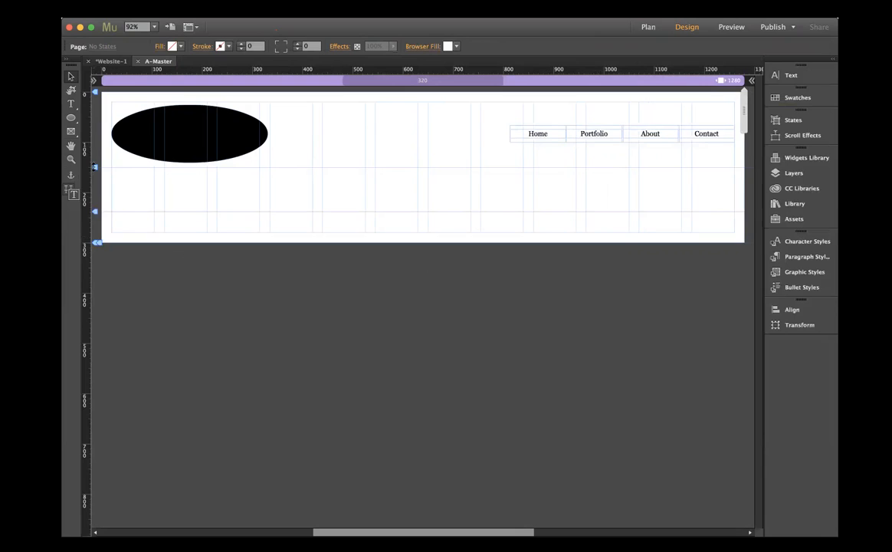
- Draw a small circle in the footer's right part, fill it black and position it at X 989, Y 238
{"action": "left_click", "coordinate": [71, 117]}
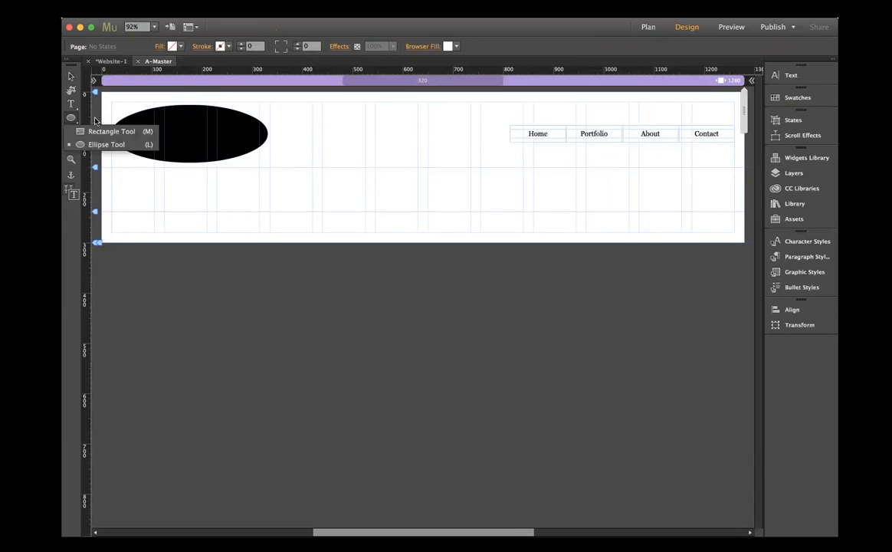
{"action": "left_click", "coordinate": [96, 121]}
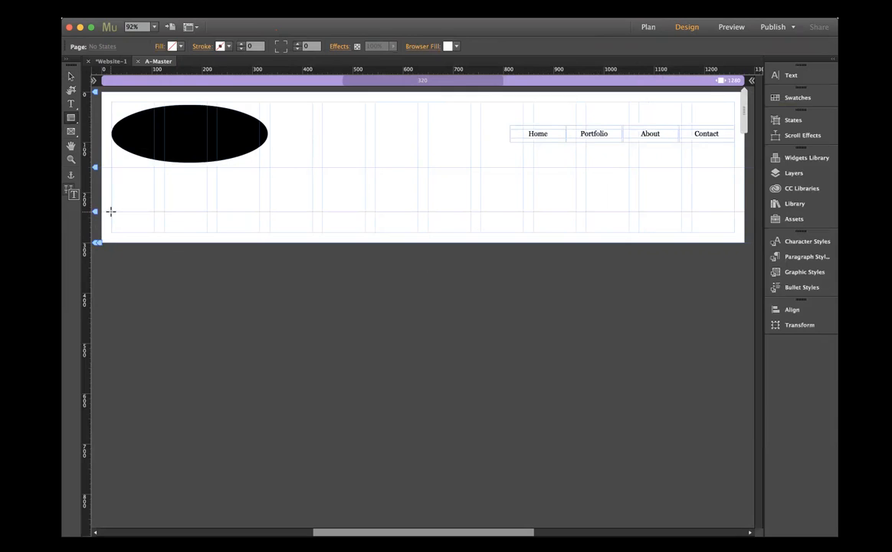
{"action": "left_click", "coordinate": [72, 117]}
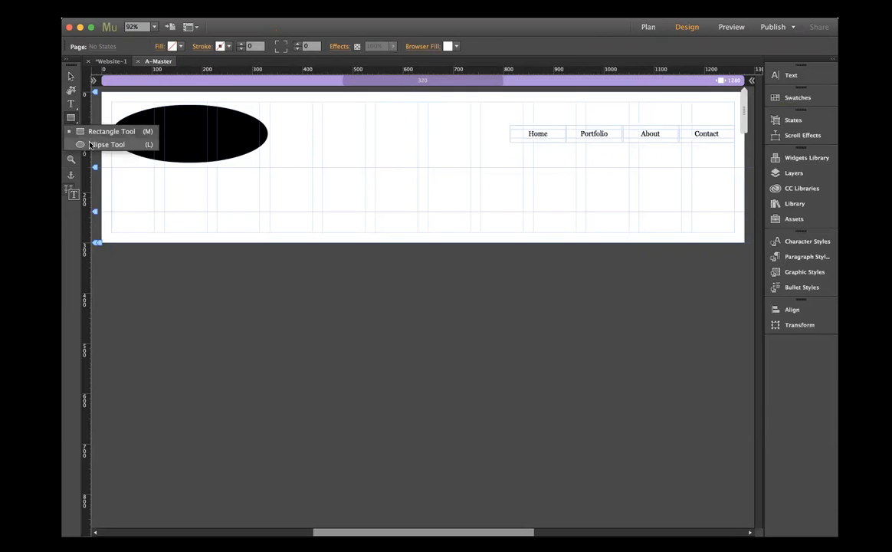
{"action": "left_click", "coordinate": [90, 145]}
{"action": "left_click_drag", "start_coordinate": [599, 217], "coordinate": [608, 229]}
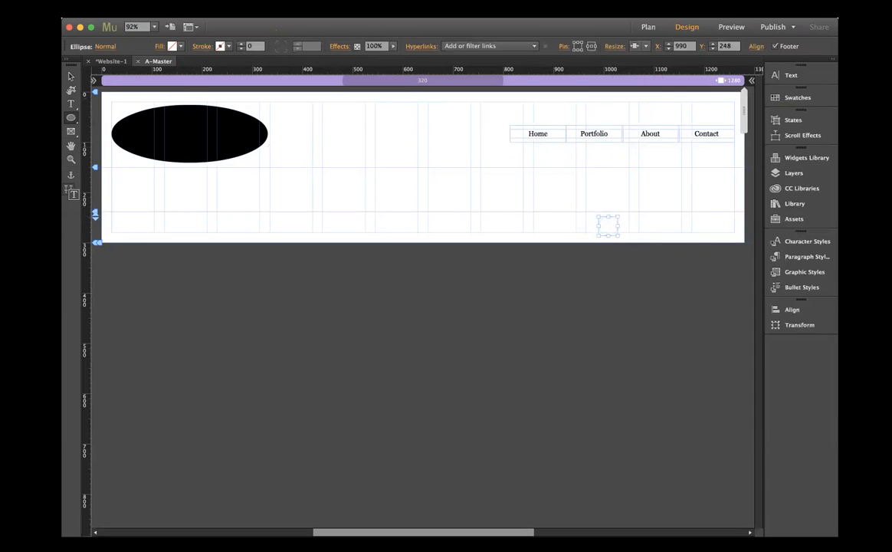
{"action": "left_click", "coordinate": [170, 46]}
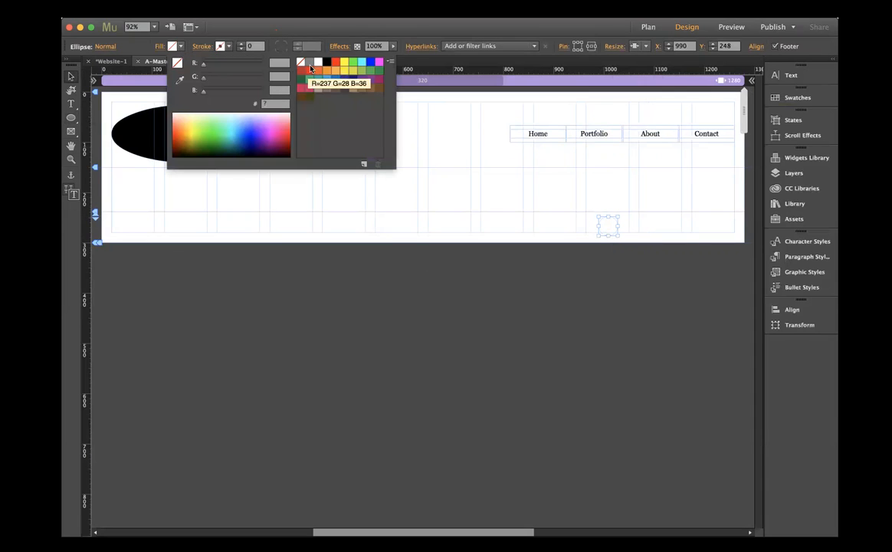
{"action": "left_click", "coordinate": [326, 61]}
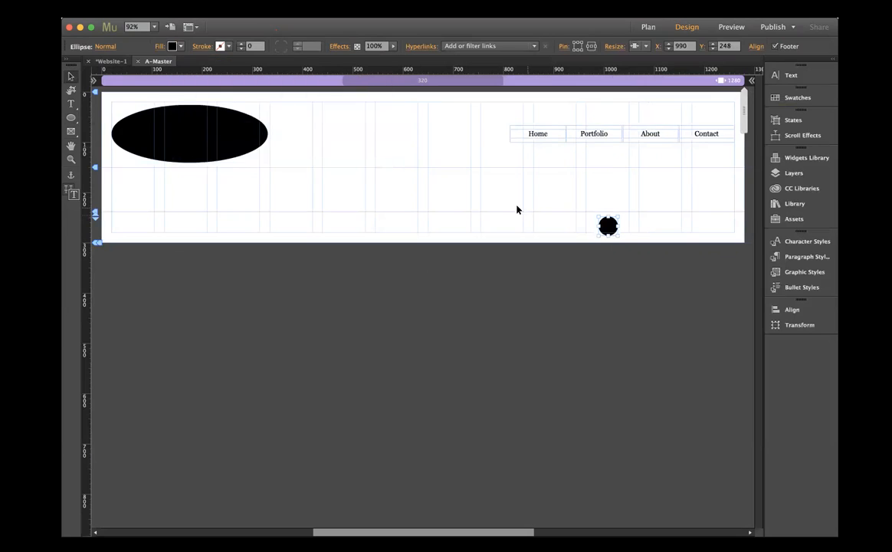
{"action": "left_click_drag", "start_coordinate": [608, 228], "coordinate": [608, 224]}
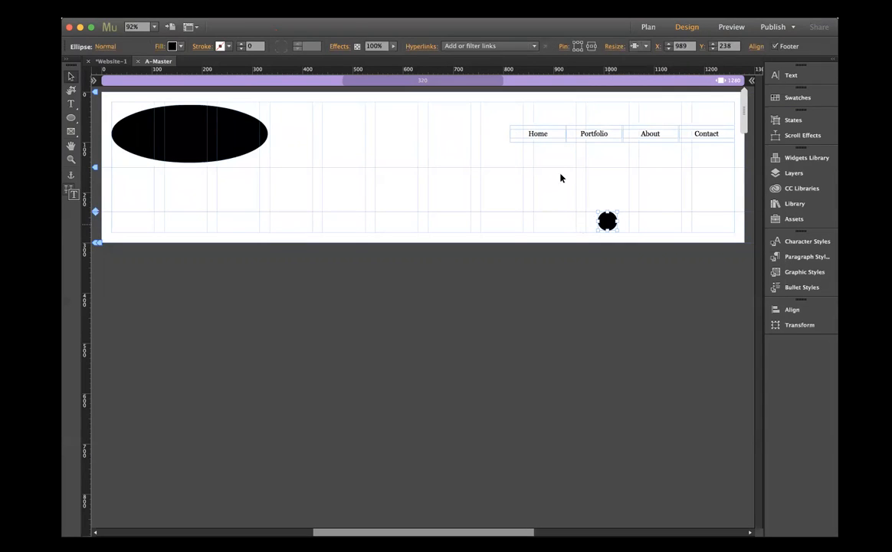
- Paste two copies of the small black circle and place them beside it at X 1094 and X 1203, Y 238
{"action": "key", "text": "super+v"}
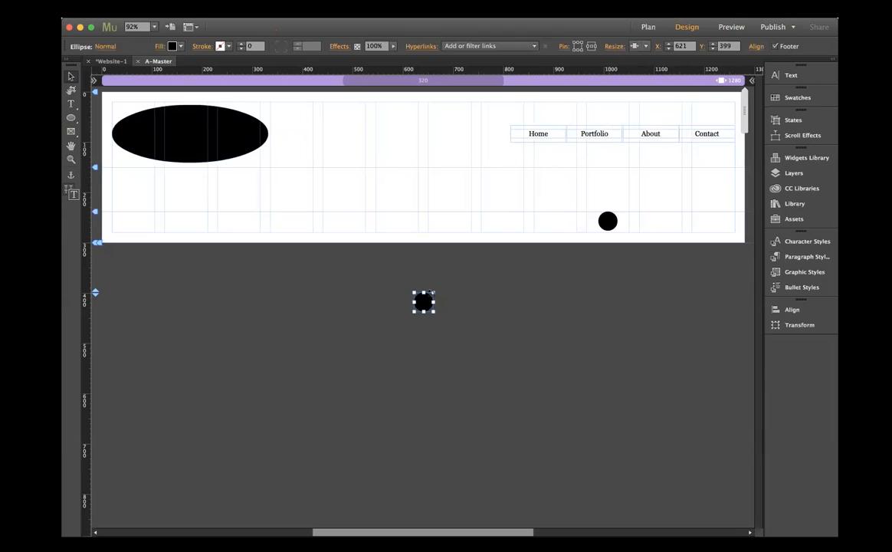
{"action": "left_click_drag", "start_coordinate": [423, 300], "coordinate": [661, 222]}
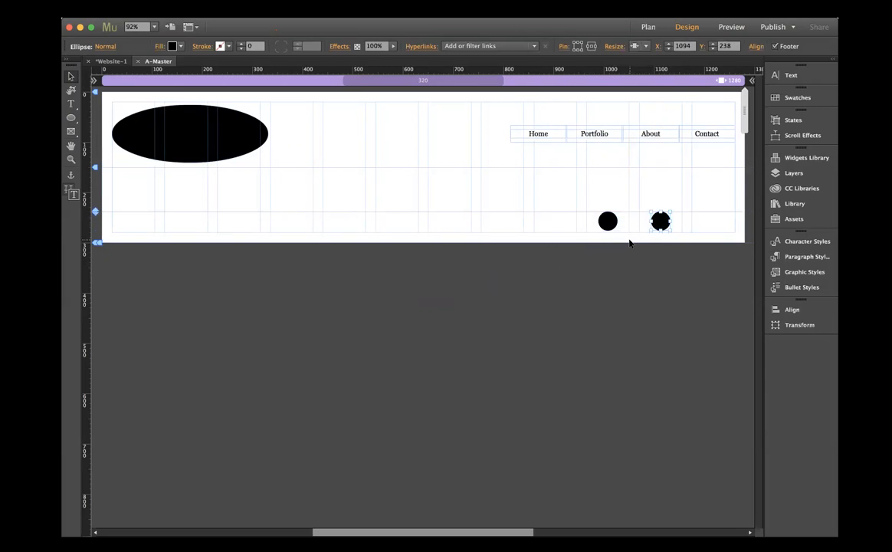
{"action": "key", "text": "super+v"}
{"action": "left_click_drag", "start_coordinate": [423, 303], "coordinate": [715, 224]}
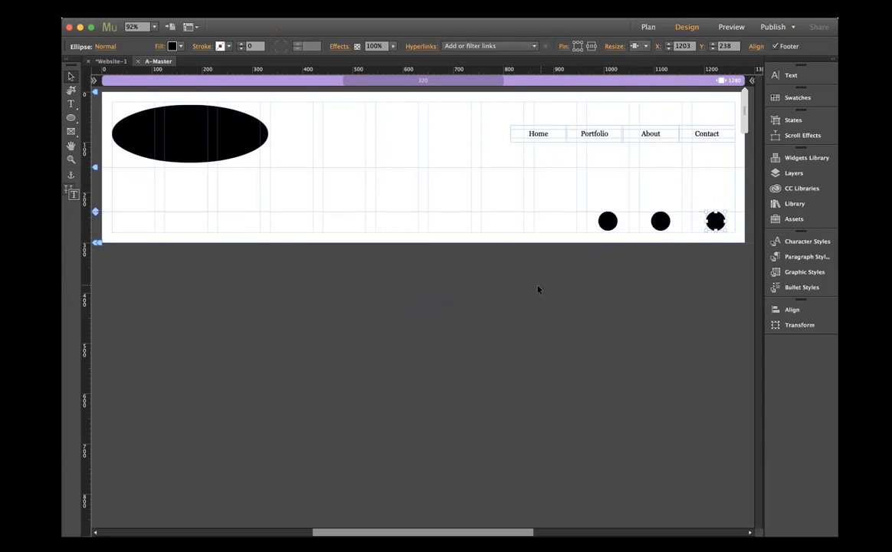
- Select all three footer circles and switch their alignment reference to Align to Selection
{"action": "left_click", "coordinate": [661, 222], "text": "shift"}
{"action": "left_click", "coordinate": [608, 223], "text": "shift"}
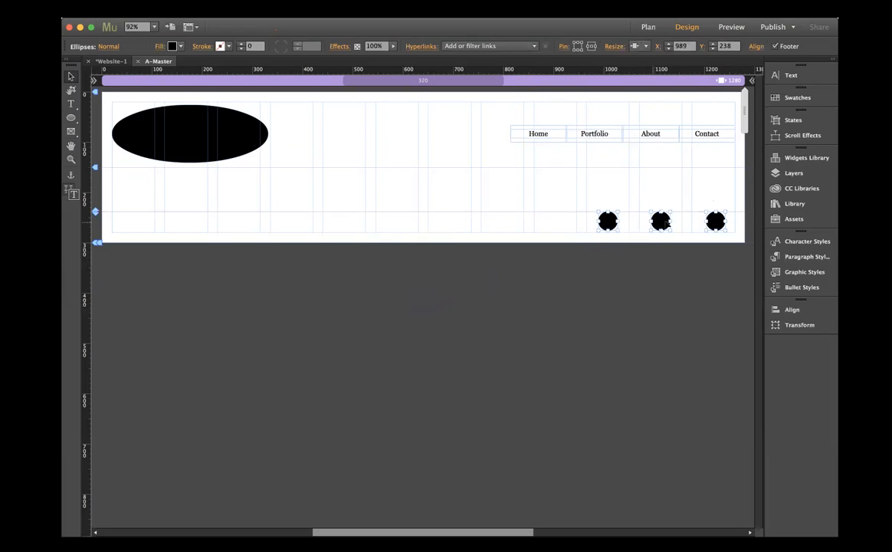
{"action": "left_click", "coordinate": [776, 309]}
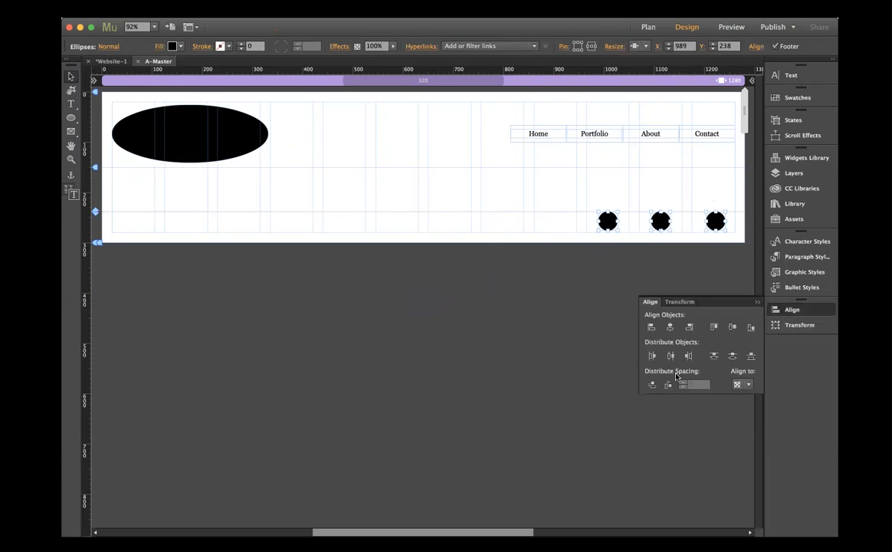
{"action": "left_click", "coordinate": [749, 384]}
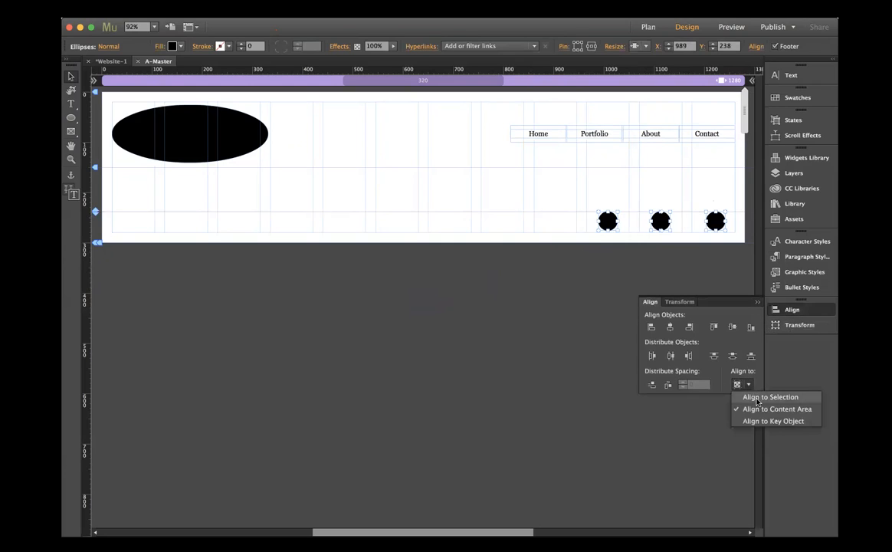
{"action": "left_click", "coordinate": [687, 363]}
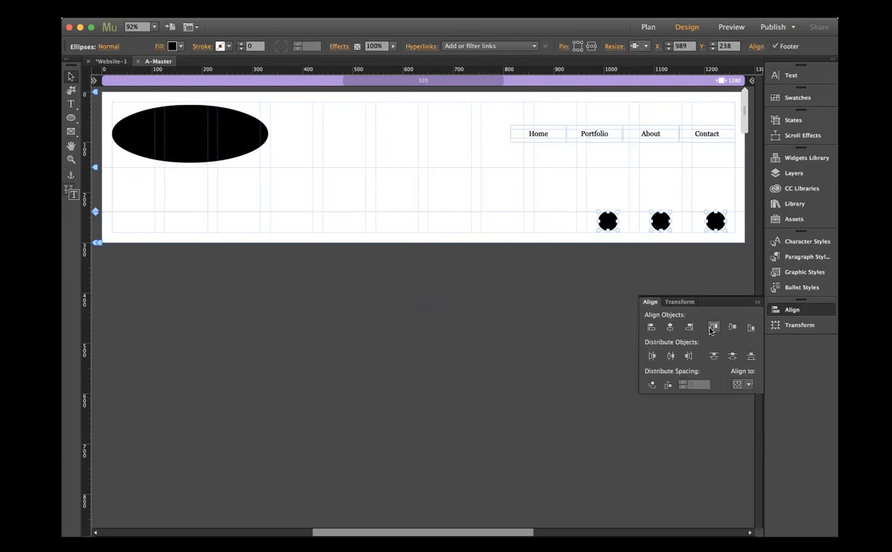
{"action": "left_click", "coordinate": [686, 270]}
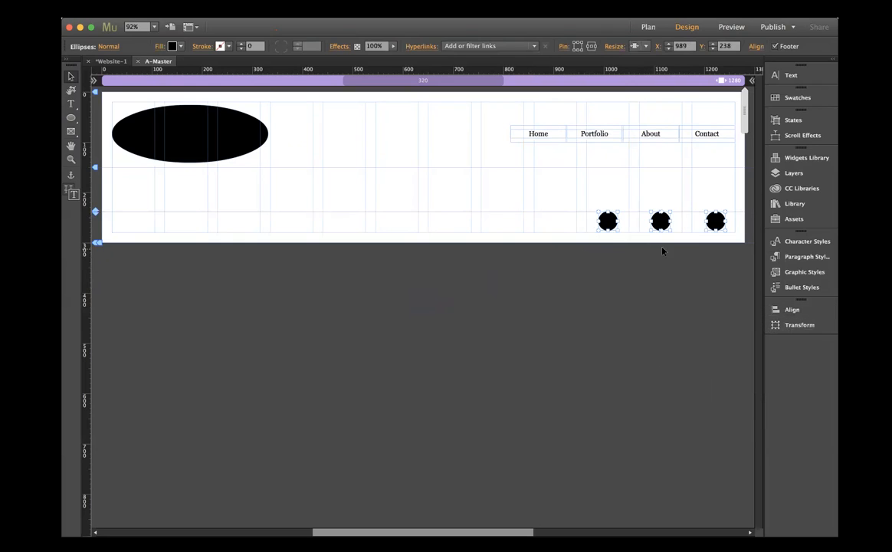
- Nudge the three selected footer circles down to Y 241
{"action": "key", "text": "Down"}
{"action": "key", "text": "Down"}
{"action": "key", "text": "Down"}
{"action": "key", "text": "Down"}
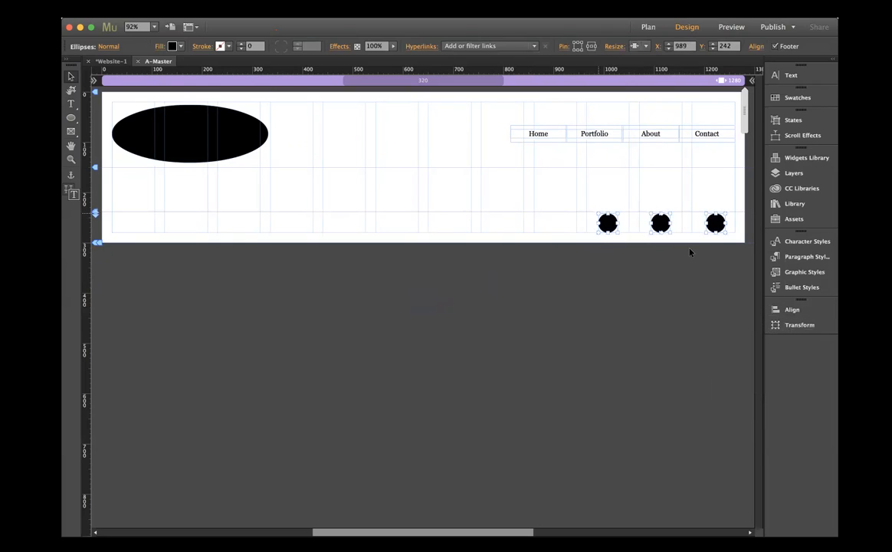
{"action": "key", "text": "Up"}
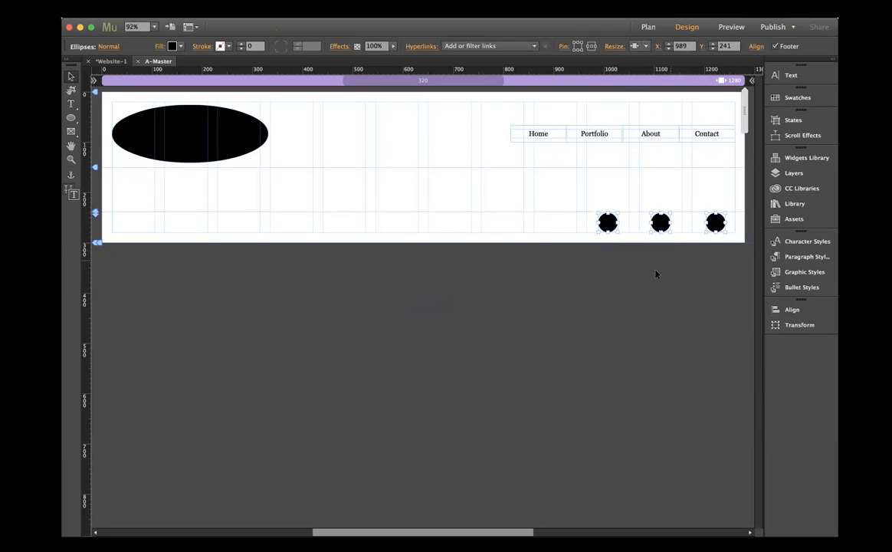
{"action": "left_click", "coordinate": [513, 399]}
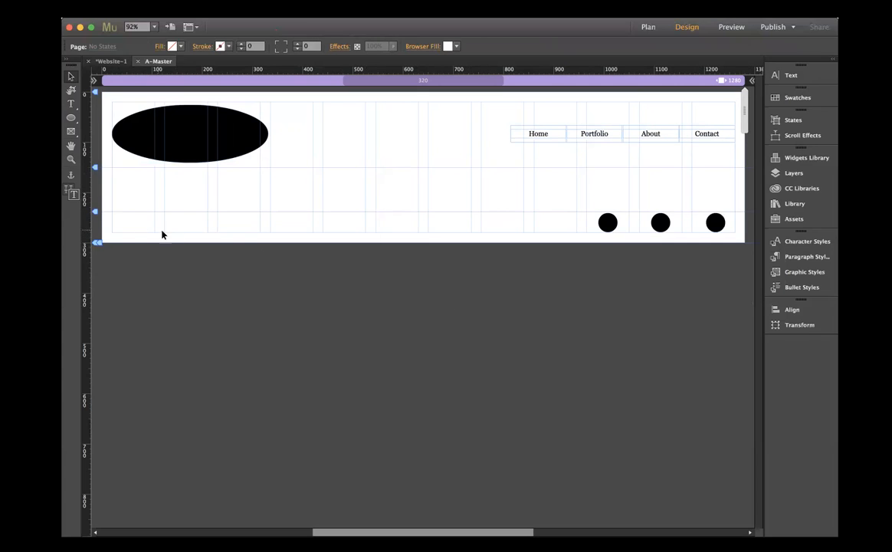
- Add a text frame at the footer's left margin with a copyright line: the © symbol, the owner's full name and 2017
{"action": "left_click", "coordinate": [71, 103]}
{"action": "left_click_drag", "start_coordinate": [112, 217], "coordinate": [278, 233]}
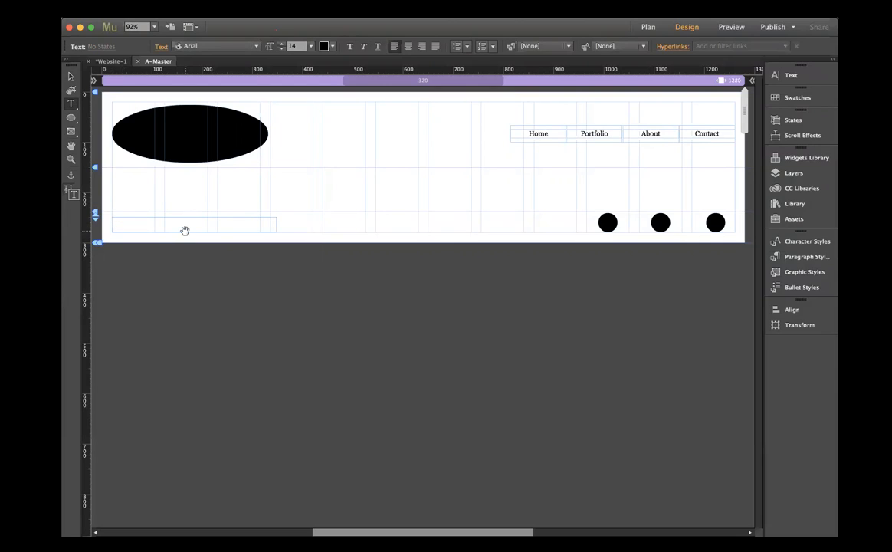
{"action": "type", "text": "©"}
{"action": "type", "text": "Mity"}
{"action": "key", "text": "BackSpace"}
{"action": "key", "text": "BackSpace"}
{"action": "type", "text": "sty Poarch 201"}
- Reduce the copyright text to size 10 and move its frame to X 20, Y 260
{"action": "triple_click", "coordinate": [183, 221]}
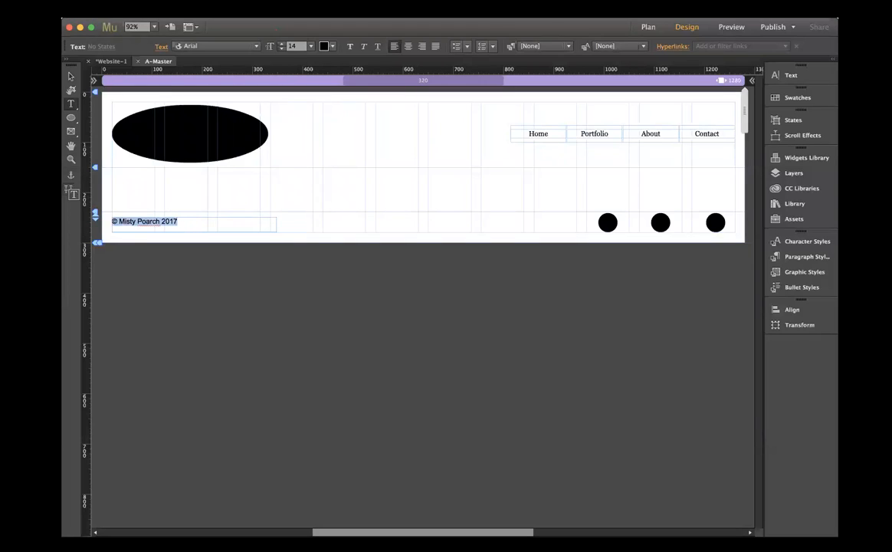
{"action": "left_click", "coordinate": [310, 46]}
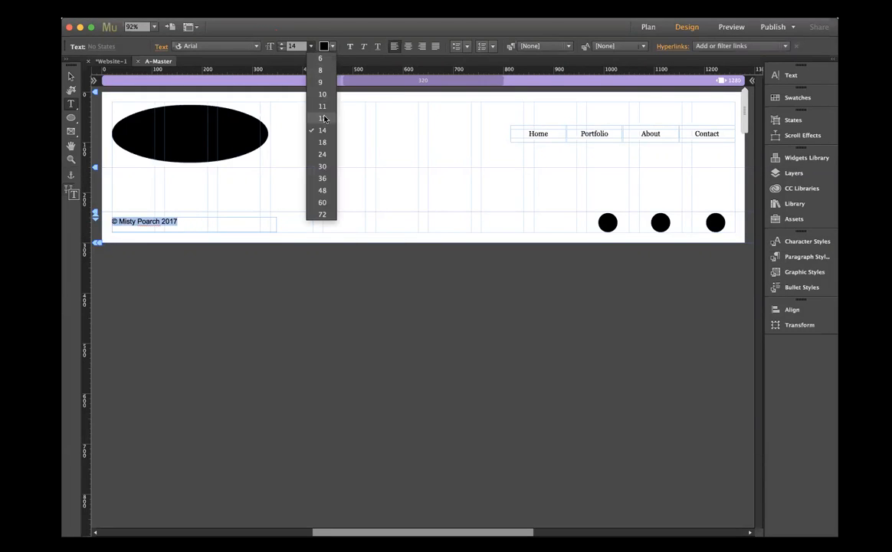
{"action": "left_click", "coordinate": [292, 91]}
{"action": "left_click", "coordinate": [71, 76]}
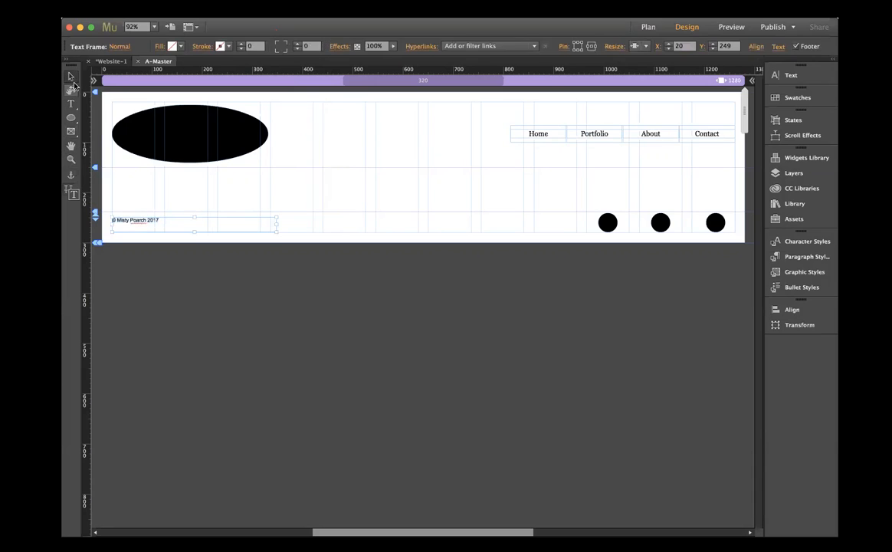
{"action": "left_click_drag", "start_coordinate": [192, 230], "coordinate": [154, 227]}
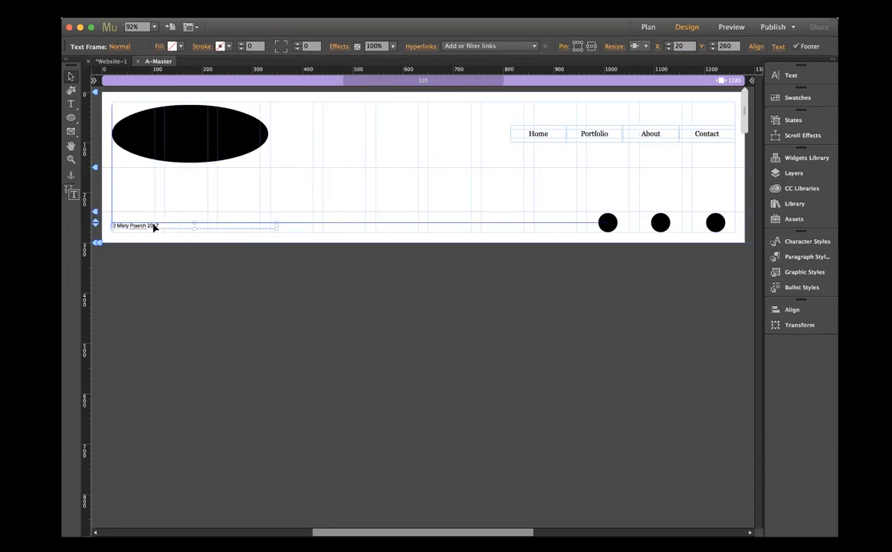
{"action": "left_click", "coordinate": [183, 274]}
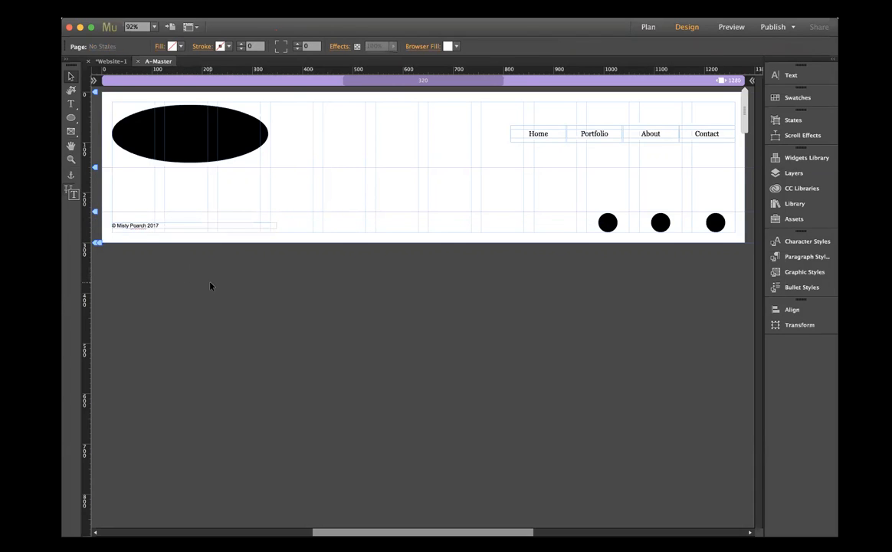
- Close the A-Master page and return to the site plan
{"action": "scroll", "coordinate": [212, 286], "scroll_direction": "right", "scroll_amount": 1}
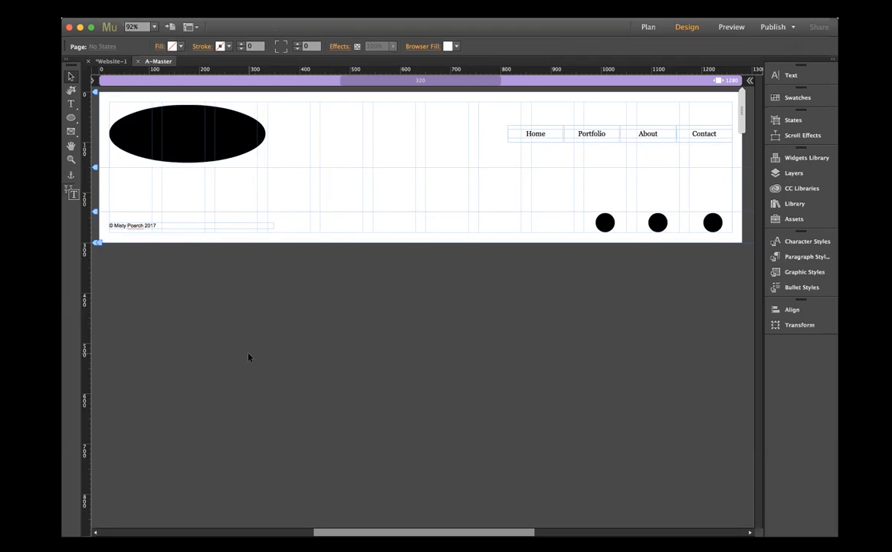
{"action": "left_click", "coordinate": [138, 61]}
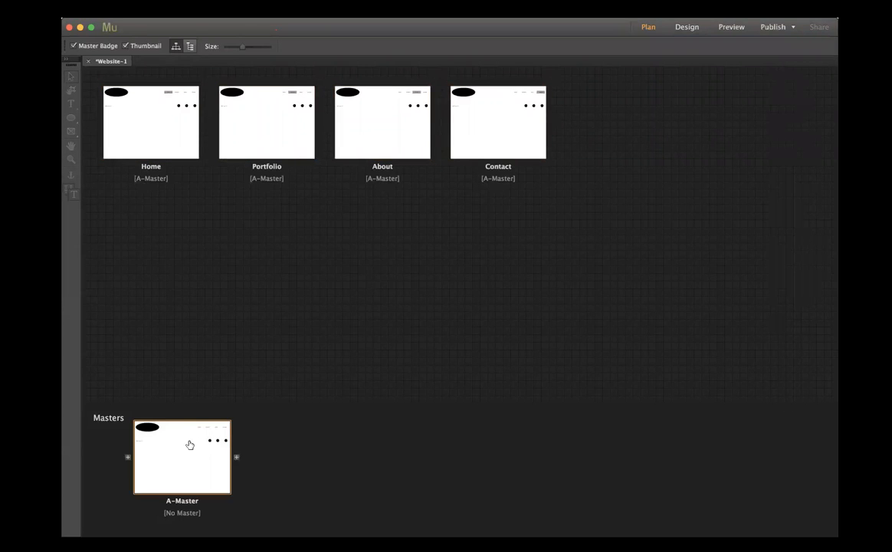
- Open the Home page from the site plan for editing
{"action": "double_click", "coordinate": [151, 144]}
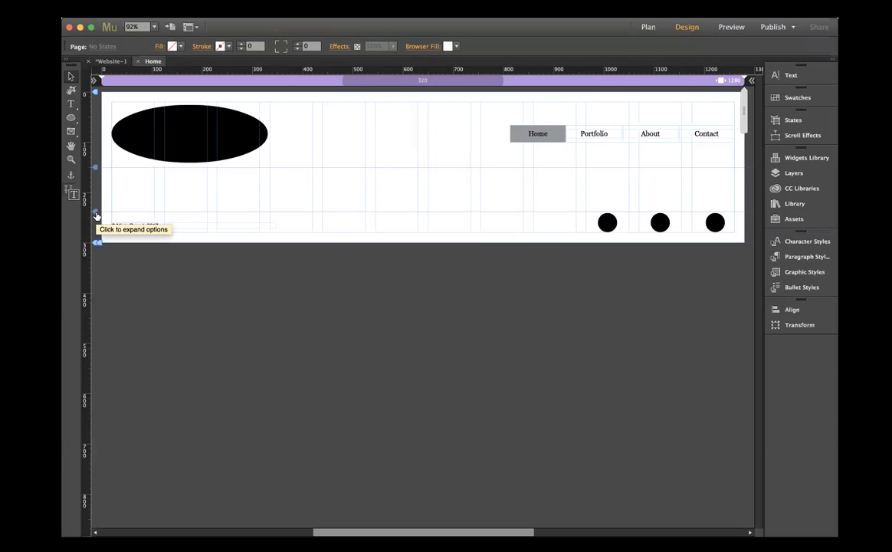
{"action": "scroll", "coordinate": [368, 213], "scroll_direction": "right", "scroll_amount": 2}
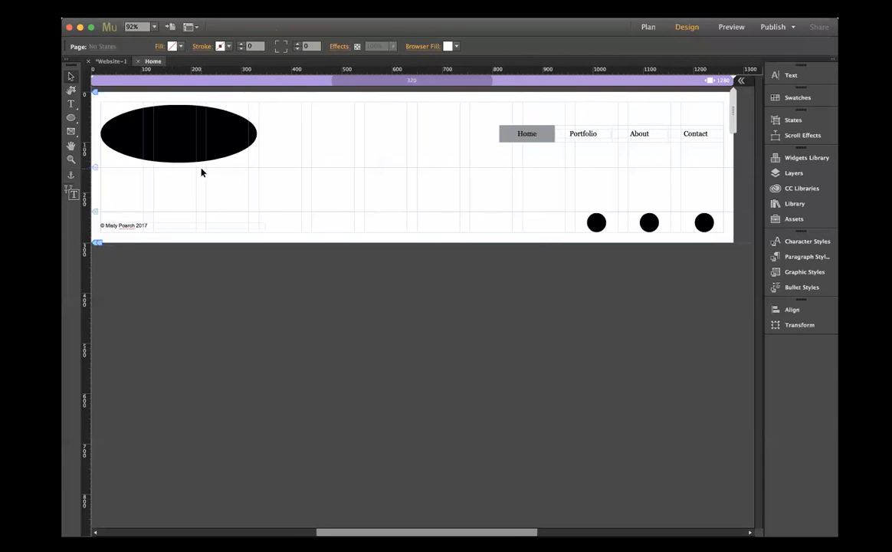
{"action": "scroll", "coordinate": [227, 175], "scroll_direction": "left", "scroll_amount": 2}
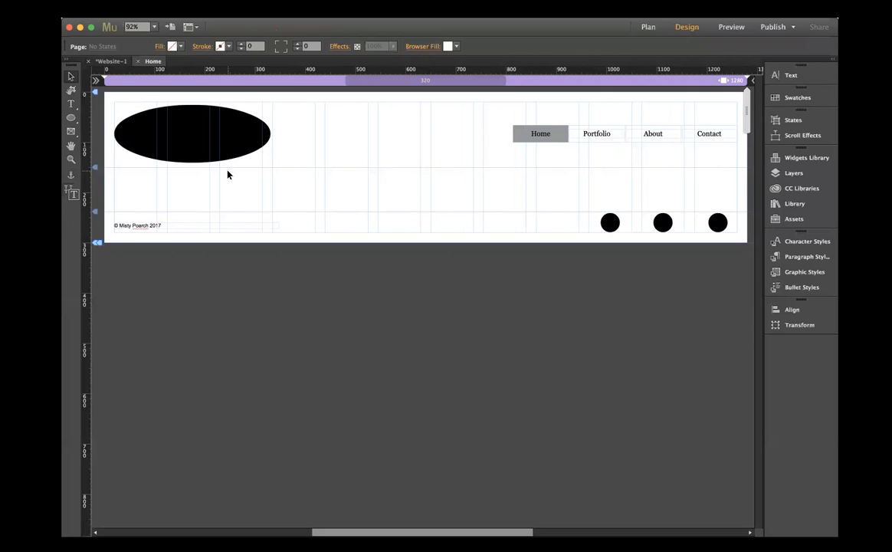
{"action": "left_click", "coordinate": [72, 132]}
{"action": "left_click", "coordinate": [71, 117]}
{"action": "left_click", "coordinate": [99, 130]}
{"action": "left_click", "coordinate": [72, 77]}
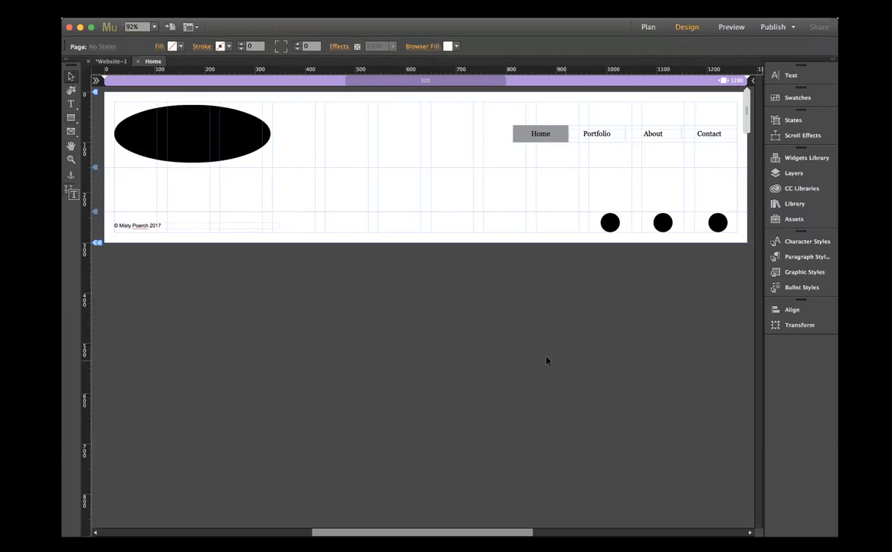
- Place a Basic slideshow widget on the Home page below the header at X 640, Y 150
{"action": "left_click", "coordinate": [791, 159]}
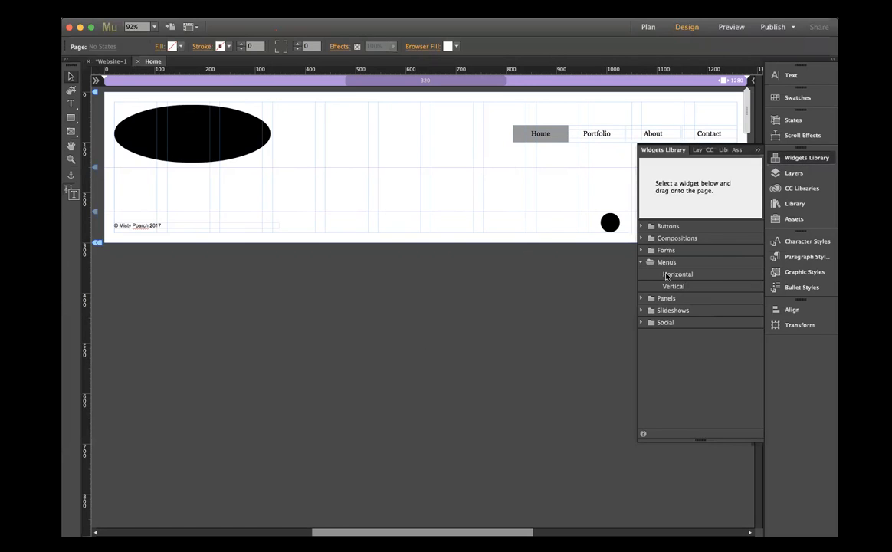
{"action": "left_click", "coordinate": [649, 311]}
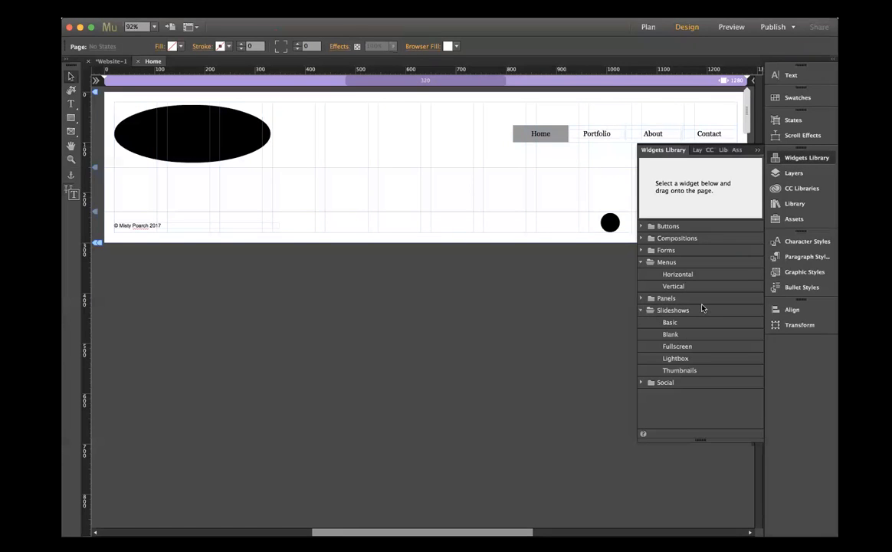
{"action": "left_click", "coordinate": [670, 323]}
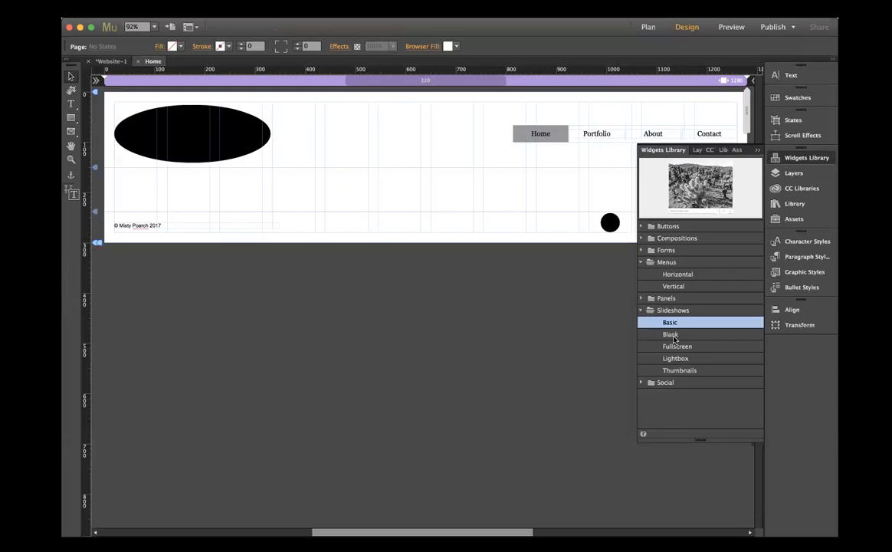
{"action": "left_click", "coordinate": [672, 335]}
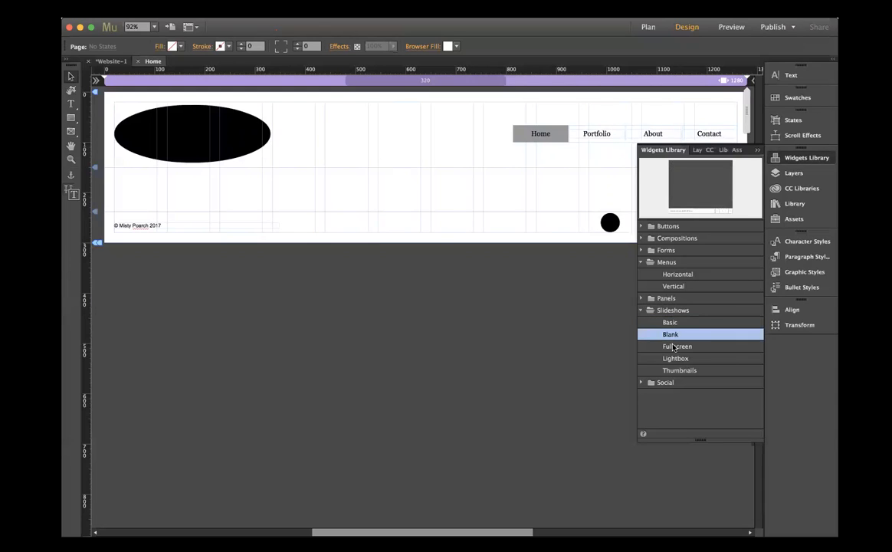
{"action": "left_click", "coordinate": [674, 347]}
{"action": "left_click", "coordinate": [676, 359]}
{"action": "left_click", "coordinate": [678, 370]}
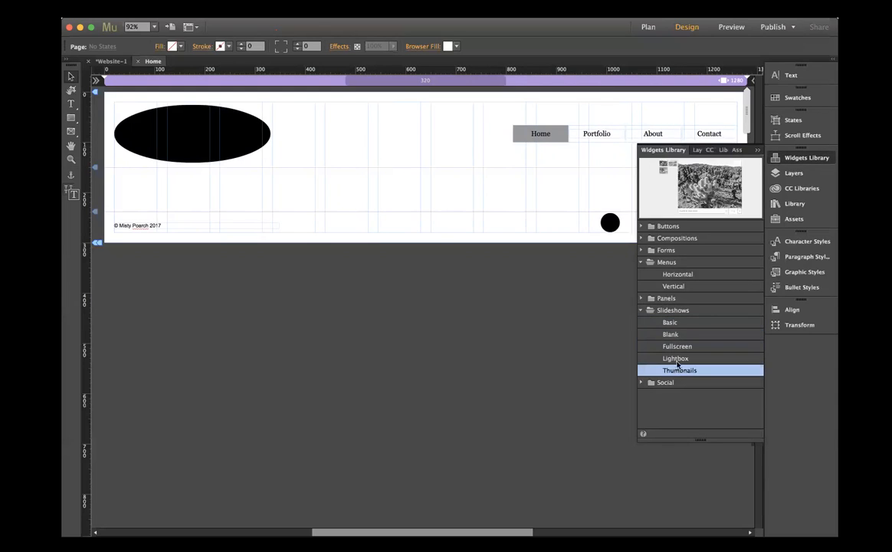
{"action": "left_click", "coordinate": [673, 325]}
{"action": "left_click_drag", "start_coordinate": [669, 324], "coordinate": [427, 171]}
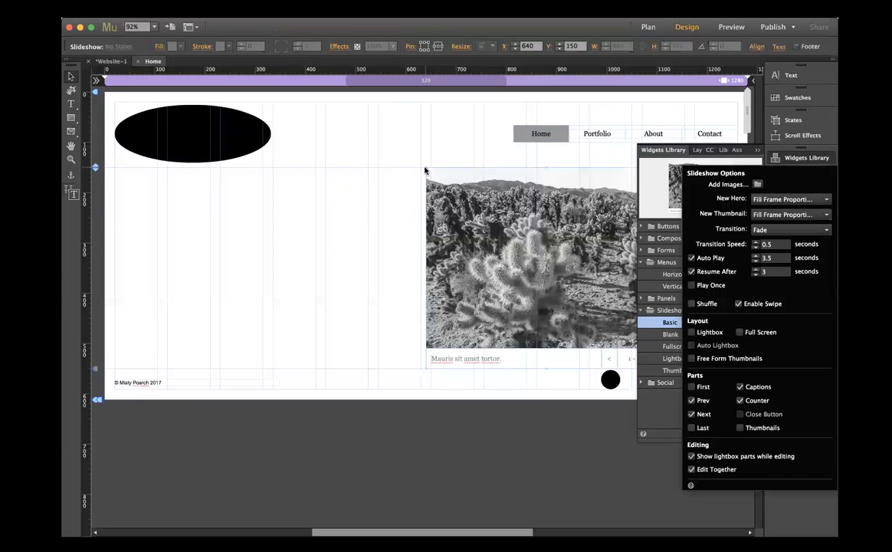
- Turn off the slideshow's Prev, Next, Captions and Counter parts
{"action": "left_click", "coordinate": [692, 400]}
{"action": "left_click", "coordinate": [692, 414]}
{"action": "left_click", "coordinate": [741, 386]}
{"action": "left_click", "coordinate": [741, 400]}
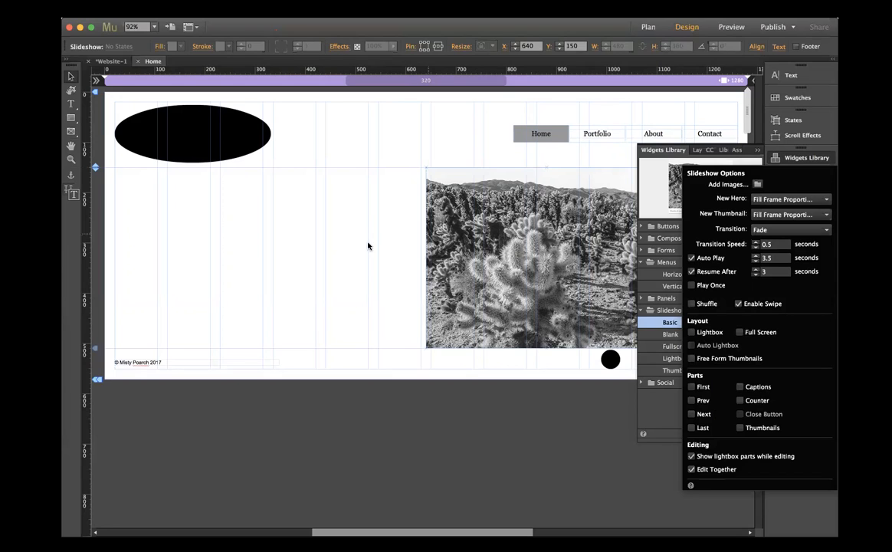
- Stretch the slideshow's hero image from margin to margin, starting at X 20, and shorten it to about 250 px high
{"action": "left_click", "coordinate": [345, 217]}
{"action": "left_click", "coordinate": [472, 241]}
{"action": "left_click", "coordinate": [462, 241]}
{"action": "left_click_drag", "start_coordinate": [426, 256], "coordinate": [147, 210]}
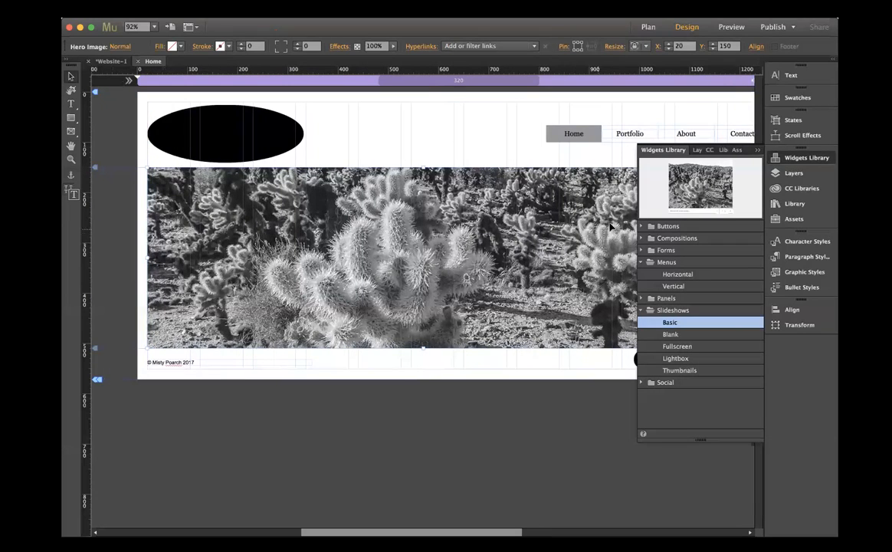
{"action": "left_click", "coordinate": [758, 150]}
{"action": "mouse_move", "coordinate": [700, 258]}
{"action": "left_mouse_down"}
{"action": "mouse_move", "coordinate": [759, 265]}
{"action": "mouse_move", "coordinate": [689, 260]}
{"action": "left_mouse_up"}
{"action": "left_click_drag", "start_coordinate": [374, 349], "coordinate": [376, 296]}
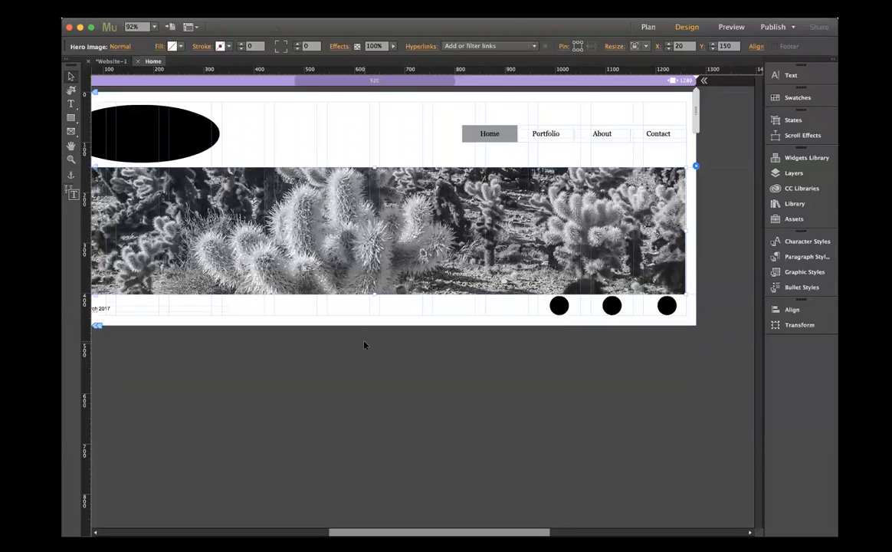
{"action": "scroll", "coordinate": [364, 345], "scroll_direction": "left", "scroll_amount": 3}
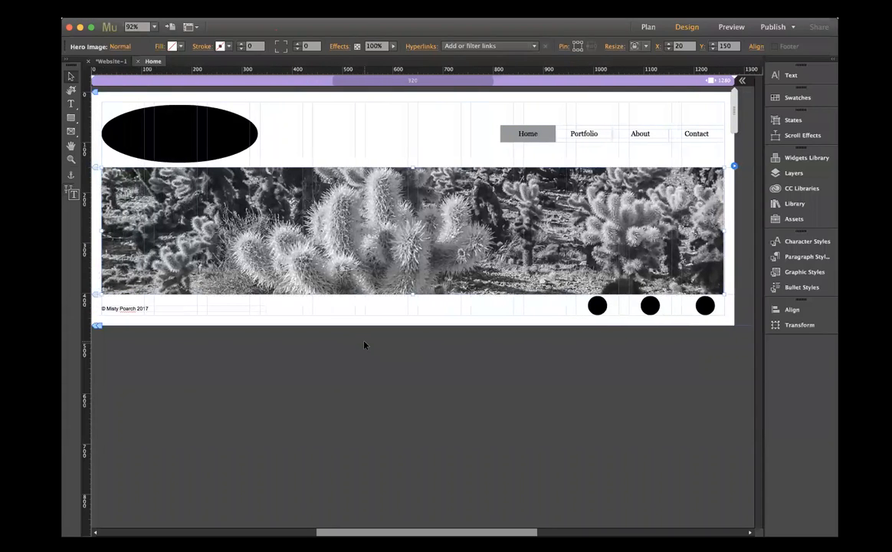
{"action": "left_click", "coordinate": [363, 358]}
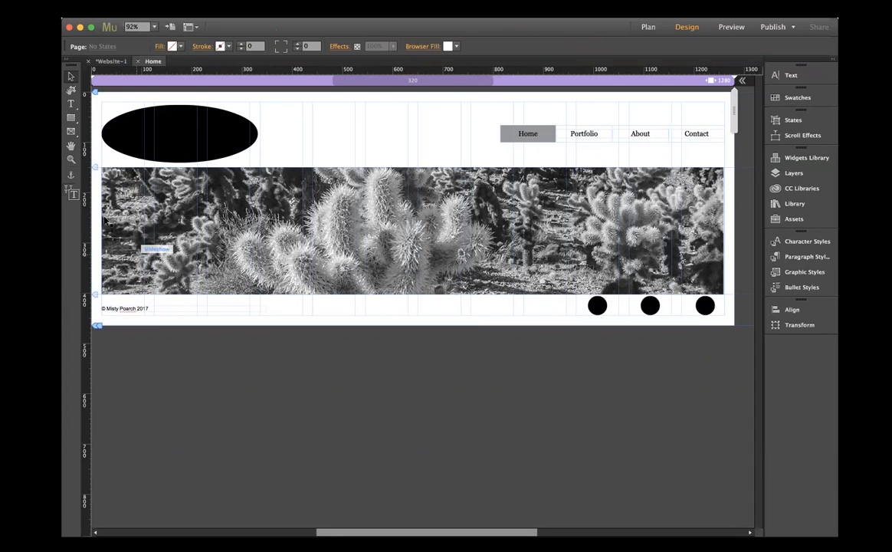
- Draw a circle about 130 px across, fill it with grey and move it below the slideshow to X 273, Y 420
{"action": "left_click", "coordinate": [71, 118]}
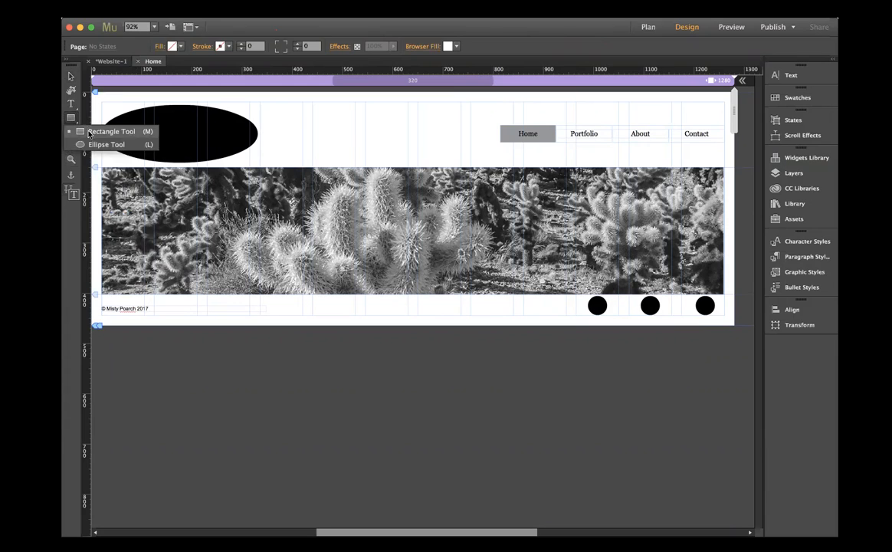
{"action": "left_click", "coordinate": [85, 132]}
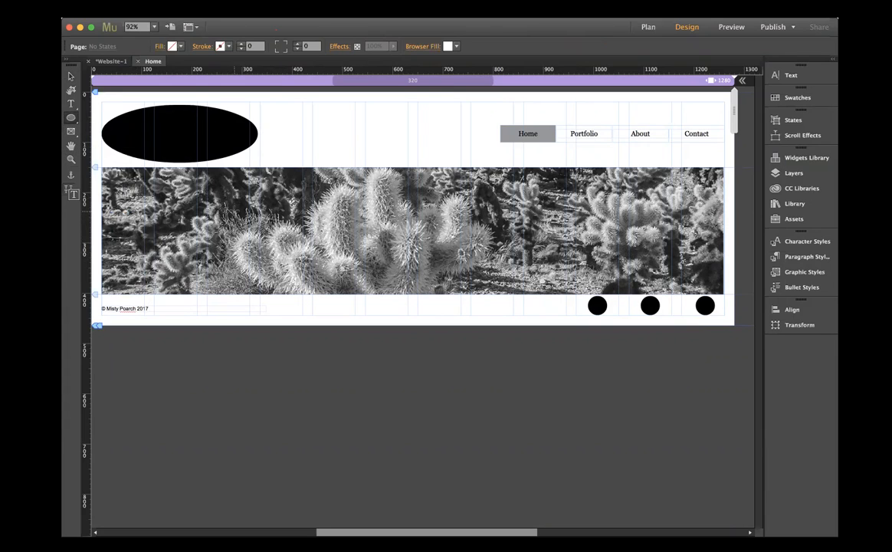
{"action": "left_click_drag", "start_coordinate": [234, 211], "coordinate": [299, 276]}
{"action": "left_click", "coordinate": [173, 46]}
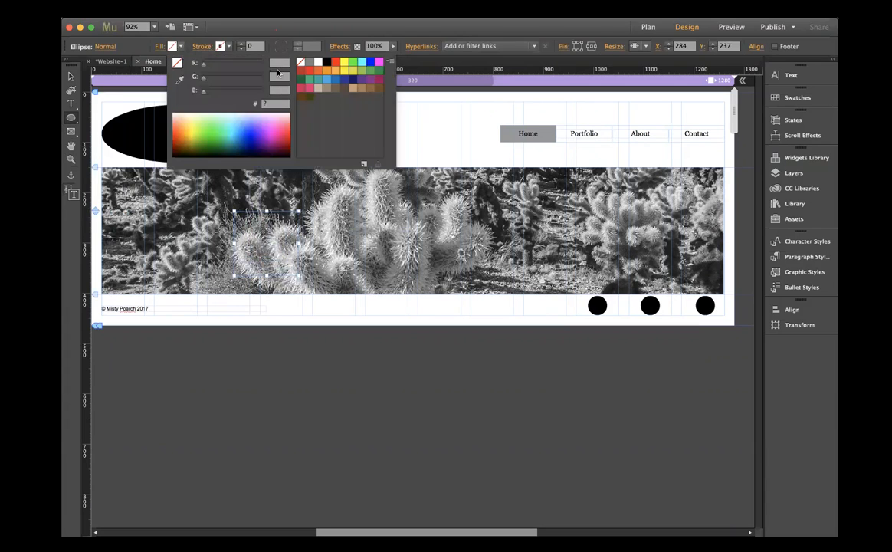
{"action": "left_click", "coordinate": [309, 62]}
{"action": "left_click", "coordinate": [71, 77]}
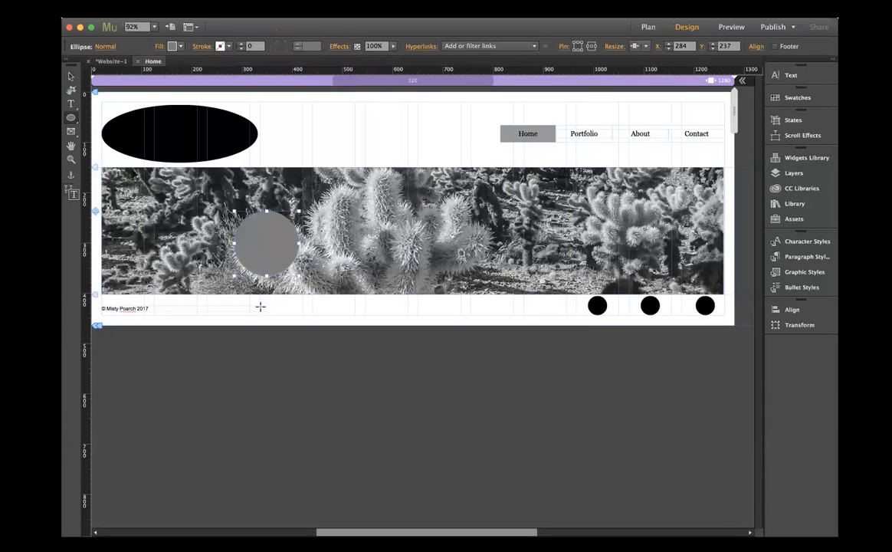
{"action": "left_click", "coordinate": [71, 76]}
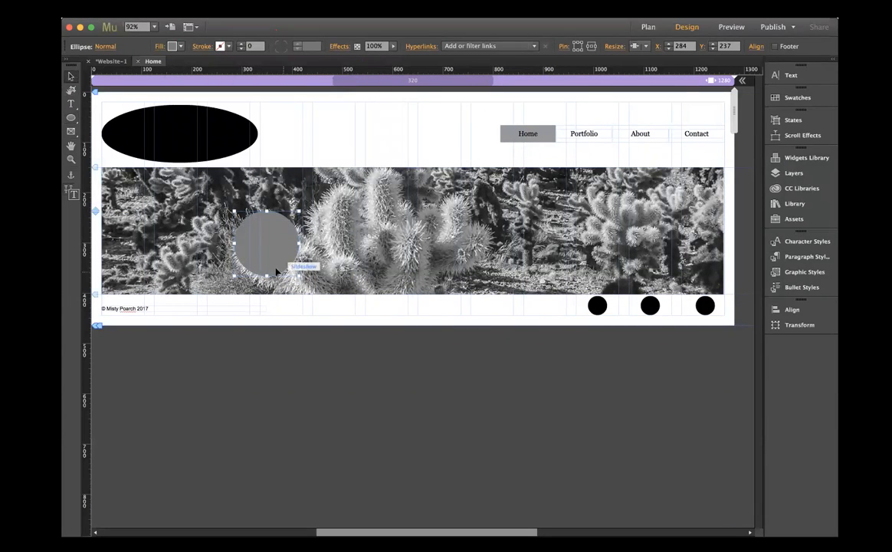
{"action": "left_click_drag", "start_coordinate": [261, 276], "coordinate": [258, 345]}
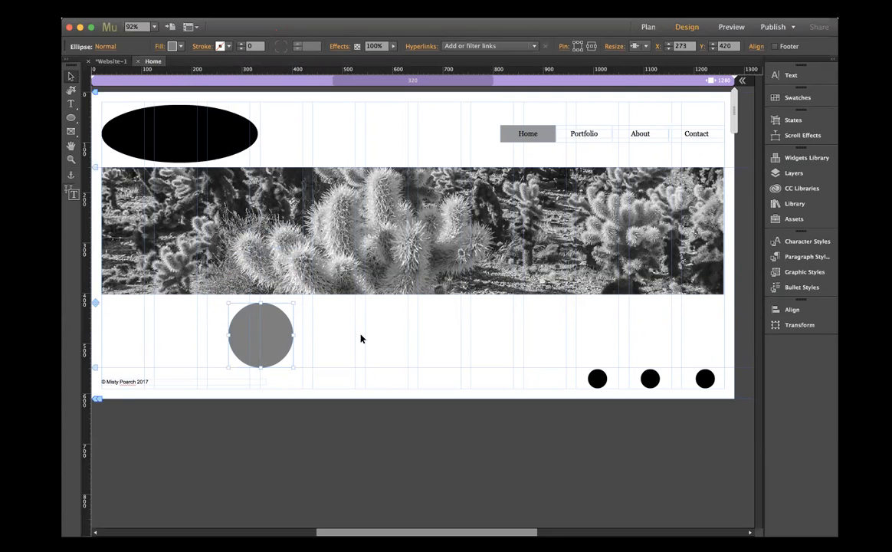
- Duplicate the grey circle twice in the same row, placing the copies at X 575 and X 891, Y 420
{"action": "key", "text": "super+v"}
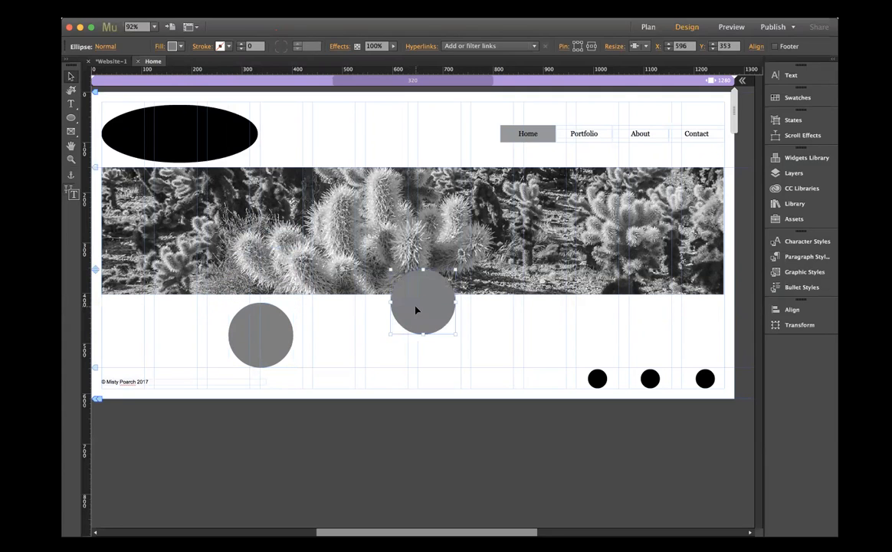
{"action": "left_click_drag", "start_coordinate": [417, 312], "coordinate": [407, 346]}
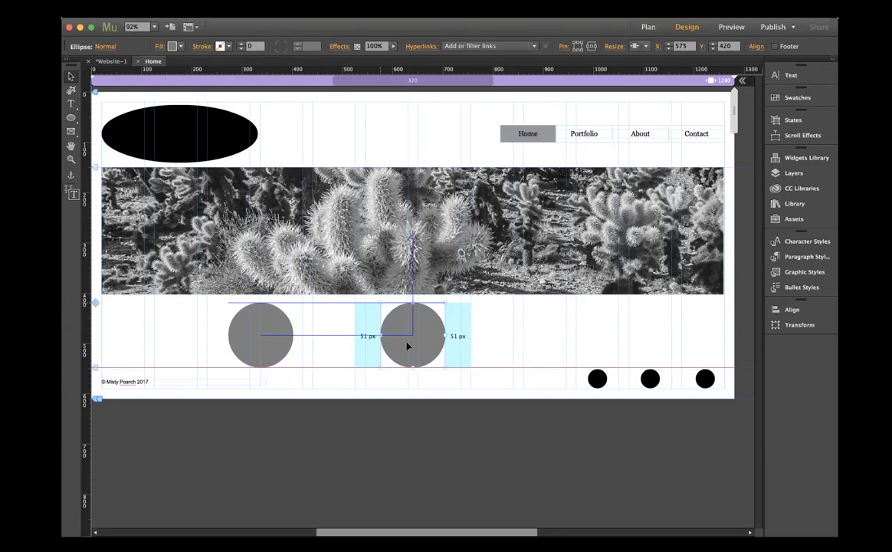
{"action": "left_click_drag", "start_coordinate": [408, 307], "coordinate": [564, 336]}
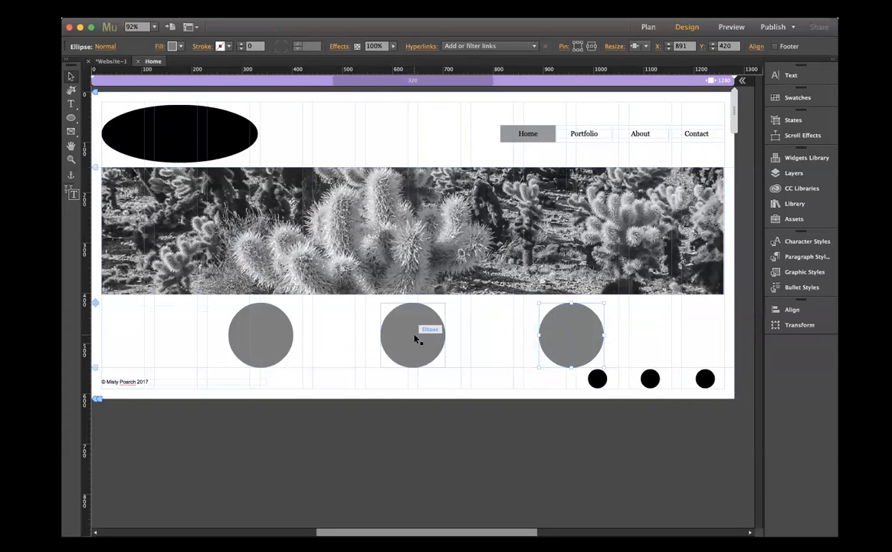
- Distribute the horizontal spacing of the three grey circles evenly
{"action": "left_click", "coordinate": [269, 333]}
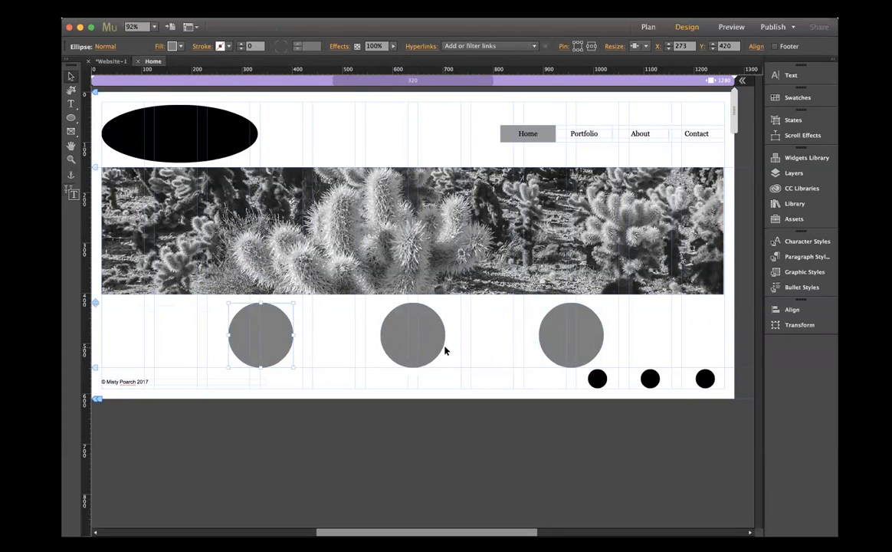
{"action": "left_click", "coordinate": [441, 349], "text": "shift"}
{"action": "left_click", "coordinate": [598, 350], "text": "shift"}
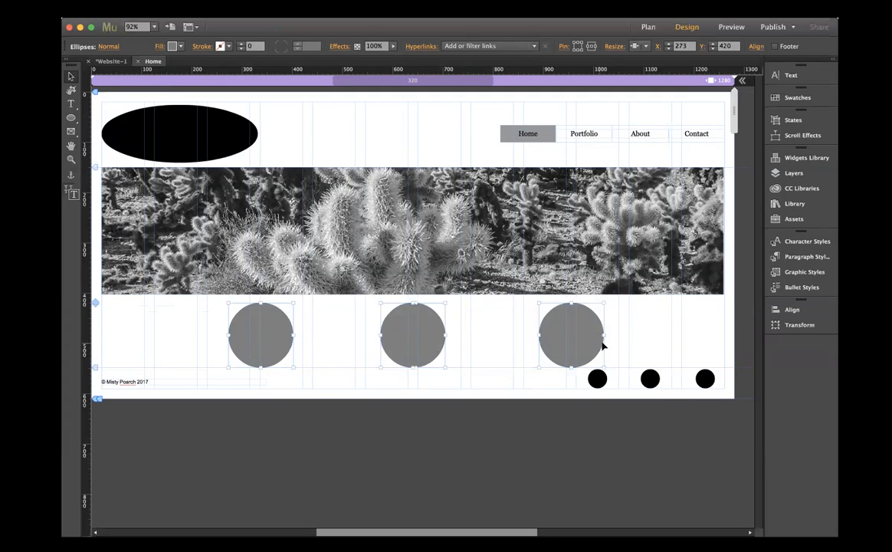
{"action": "left_click", "coordinate": [792, 310]}
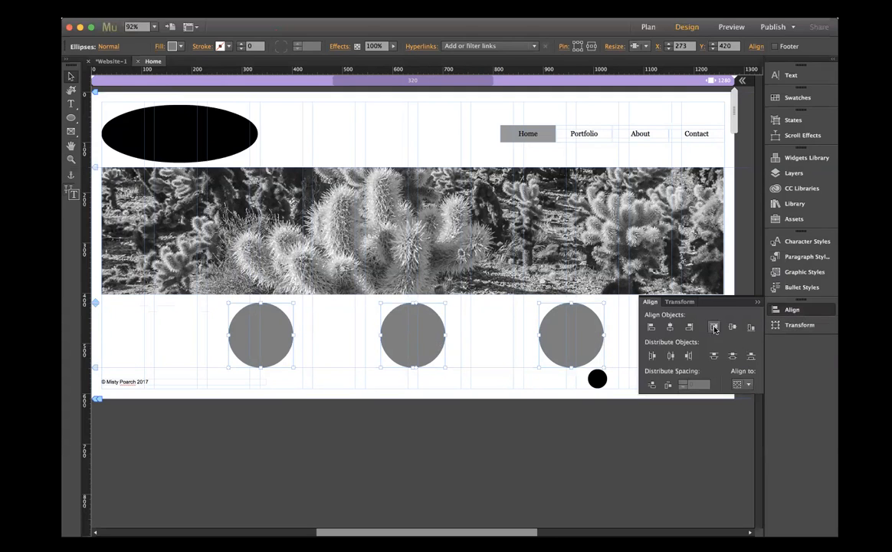
{"action": "left_click", "coordinate": [667, 386]}
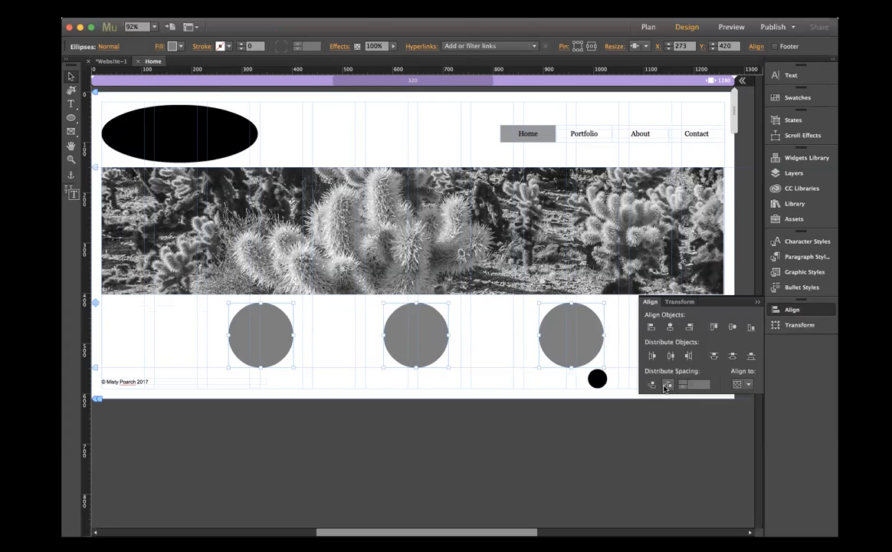
{"action": "left_click", "coordinate": [758, 302]}
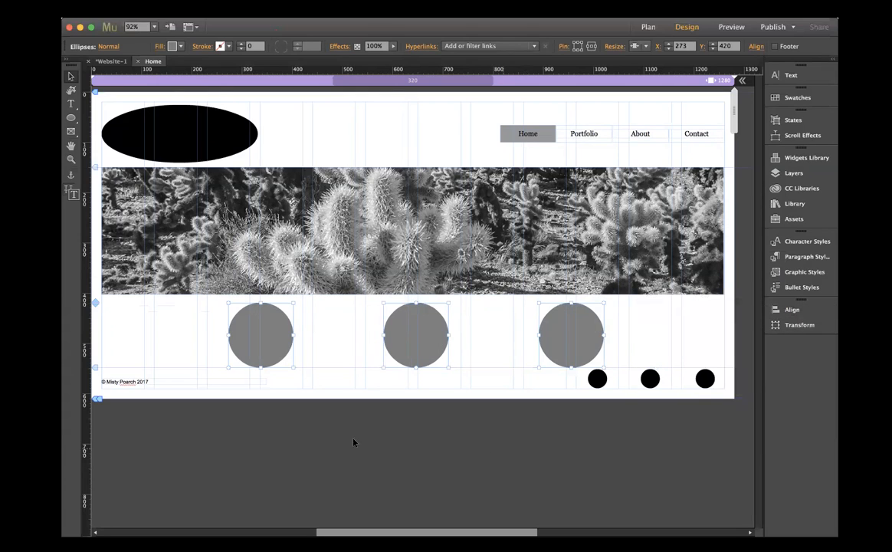
{"action": "left_click", "coordinate": [366, 418]}
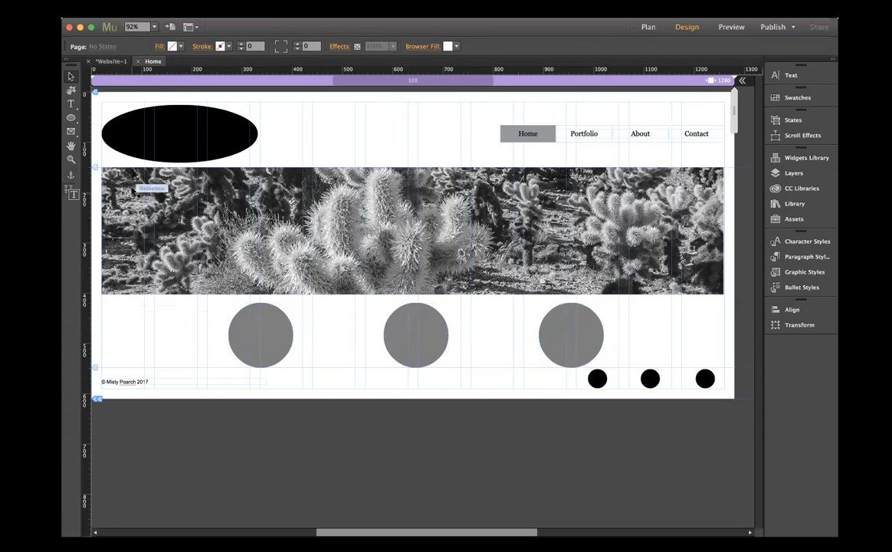
- Draw an unfilled rectangle about 880 px wide and 240 px high at X 230, Y 500, overlapping the grey circles' lower half
{"action": "left_click", "coordinate": [72, 132]}
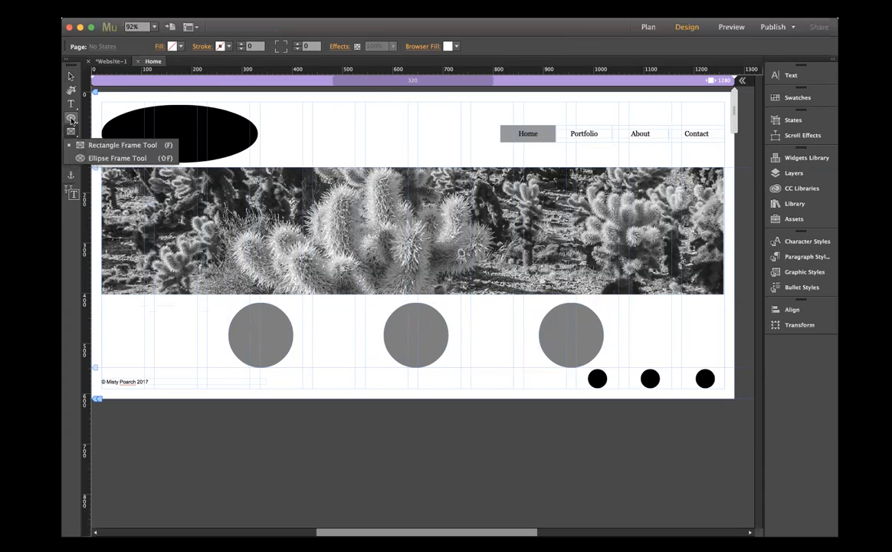
{"action": "left_click", "coordinate": [72, 120]}
{"action": "left_click", "coordinate": [71, 120]}
{"action": "left_click", "coordinate": [95, 124]}
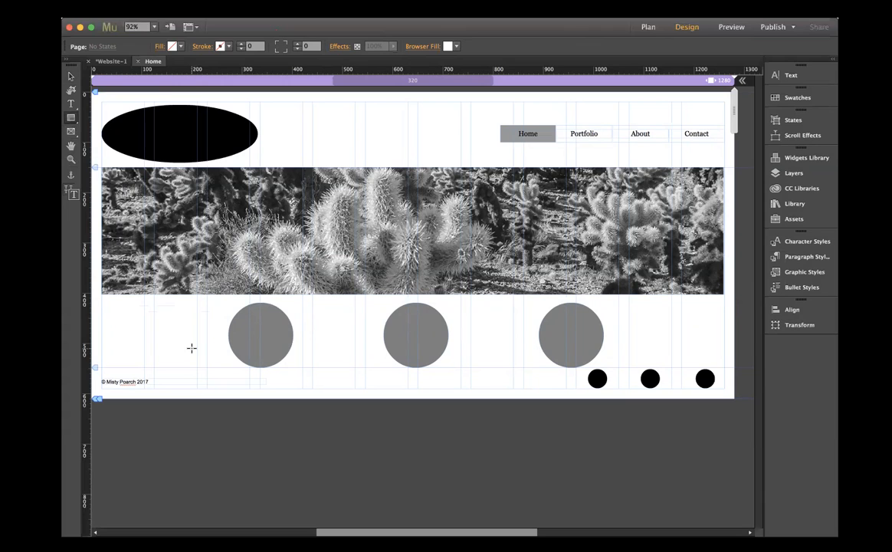
{"action": "left_click_drag", "start_coordinate": [207, 344], "coordinate": [222, 383]}
{"action": "mouse_move", "coordinate": [264, 413]}
{"action": "left_mouse_down"}
{"action": "mouse_move", "coordinate": [420, 430]}
{"action": "mouse_move", "coordinate": [550, 462]}
{"action": "mouse_move", "coordinate": [651, 464]}
{"action": "left_mouse_up"}
{"action": "left_click", "coordinate": [70, 76]}
- Select only the rectangle and nudge it to X 219, Y 550, just below the grey circles
{"action": "left_click_drag", "start_coordinate": [454, 344], "coordinate": [453, 371]}
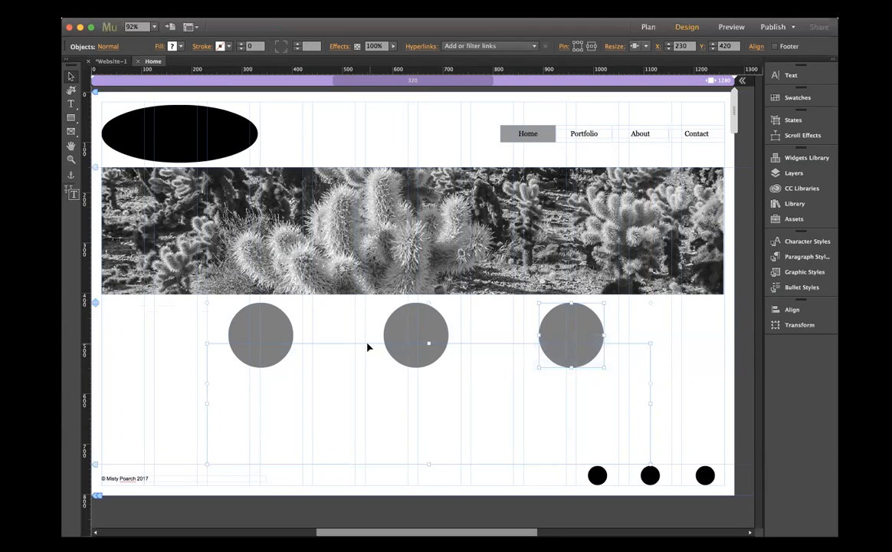
{"action": "left_click", "coordinate": [359, 366]}
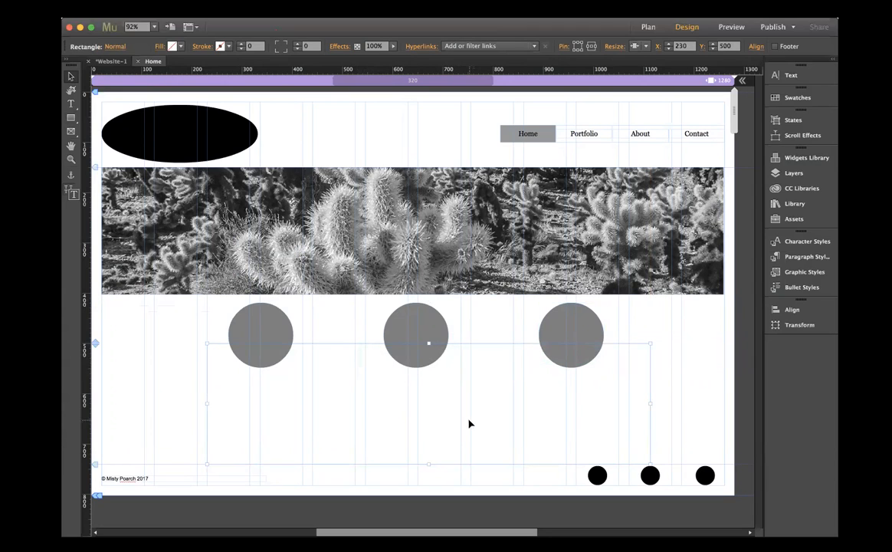
{"action": "key", "text": "Left"}
{"action": "key", "text": "Left"}
{"action": "key", "text": "Left"}
{"action": "key", "text": "Left"}
{"action": "key", "text": "Left"}
{"action": "key", "text": "Left"}
{"action": "key", "text": "Left"}
{"action": "key", "text": "Left"}
{"action": "key", "text": "Left"}
{"action": "key", "text": "Left"}
{"action": "key", "text": "Left"}
{"action": "key", "text": "Down"}
{"action": "key", "text": "Down"}
{"action": "key", "text": "Down"}
{"action": "key", "text": "Down"}
{"action": "key", "text": "Down"}
{"action": "key", "text": "Down"}
{"action": "key", "text": "Down"}
{"action": "key", "text": "Down"}
{"action": "key", "text": "Down"}
{"action": "key", "text": "Down"}
{"action": "key", "text": "Down"}
{"action": "key", "text": "Down"}
{"action": "key", "text": "Down"}
{"action": "key", "text": "Down"}
{"action": "key", "text": "Down"}
{"action": "key", "text": "Down"}
{"action": "key", "text": "Down"}
{"action": "key", "text": "Down"}
{"action": "key", "text": "Down"}
{"action": "key", "text": "Down"}
{"action": "key", "text": "Down"}
{"action": "key", "text": "Down"}
{"action": "key", "text": "Down"}
{"action": "key", "text": "Down"}
{"action": "key", "text": "Down"}
{"action": "key", "text": "Down"}
{"action": "key", "text": "Down"}
{"action": "key", "text": "Down"}
{"action": "key", "text": "Down"}
{"action": "key", "text": "Down"}
{"action": "key", "text": "Down"}
{"action": "key", "text": "Down"}
{"action": "key", "text": "Down"}
{"action": "key", "text": "Down"}
{"action": "key", "text": "Down"}
{"action": "key", "text": "Down"}
{"action": "key", "text": "Down"}
{"action": "key", "text": "Down"}
{"action": "key", "text": "Down"}
{"action": "key", "text": "Down"}
{"action": "key", "text": "Down"}
{"action": "key", "text": "Down"}
{"action": "key", "text": "Down"}
{"action": "key", "text": "Down"}
{"action": "key", "text": "Down"}
{"action": "key", "text": "Down"}
{"action": "key", "text": "Down"}
{"action": "key", "text": "Down"}
{"action": "key", "text": "Down"}
{"action": "key", "text": "Down"}
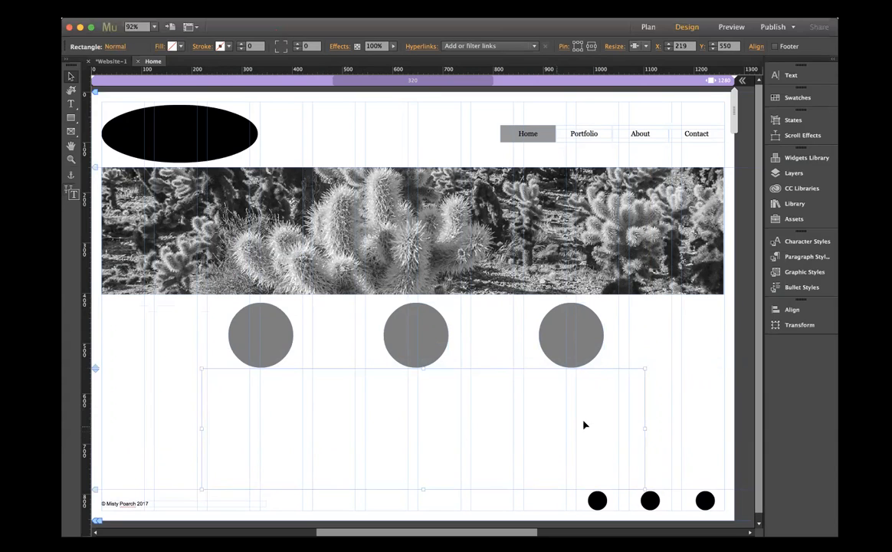
- Centre the rectangle horizontally, aligning it to the content area
{"action": "left_click", "coordinate": [792, 309]}
{"action": "left_click", "coordinate": [744, 386]}
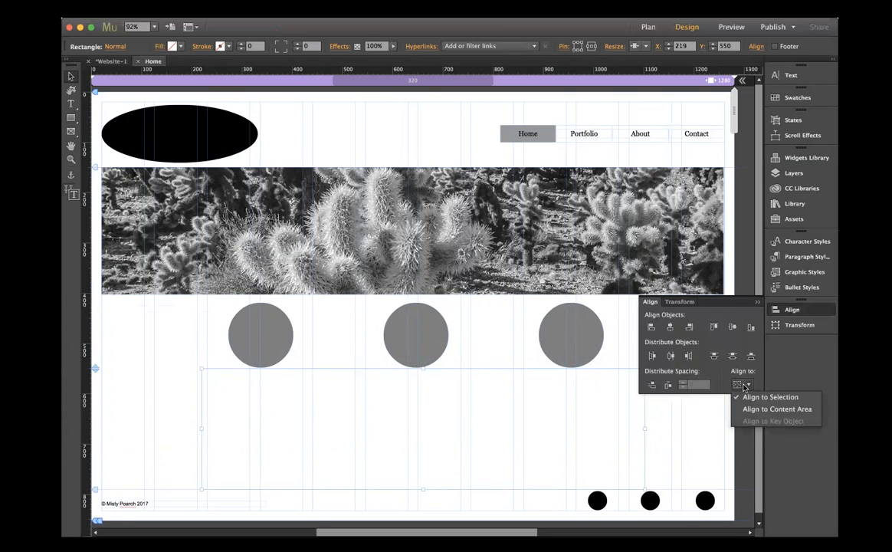
{"action": "left_click", "coordinate": [759, 409]}
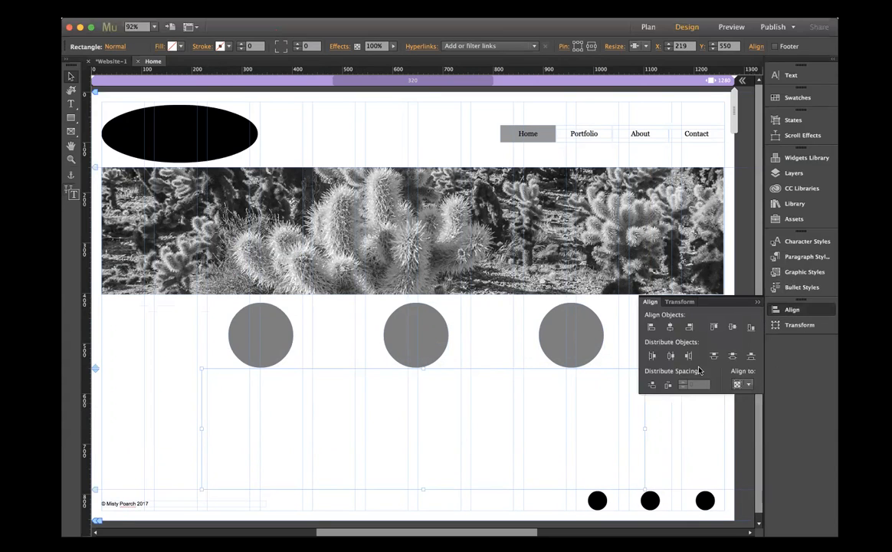
{"action": "left_click", "coordinate": [671, 328]}
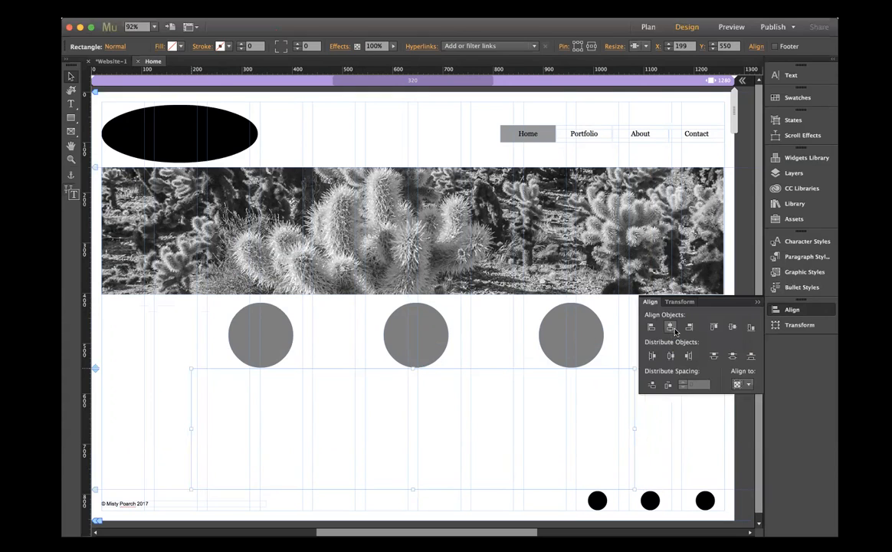
{"action": "left_click", "coordinate": [756, 305]}
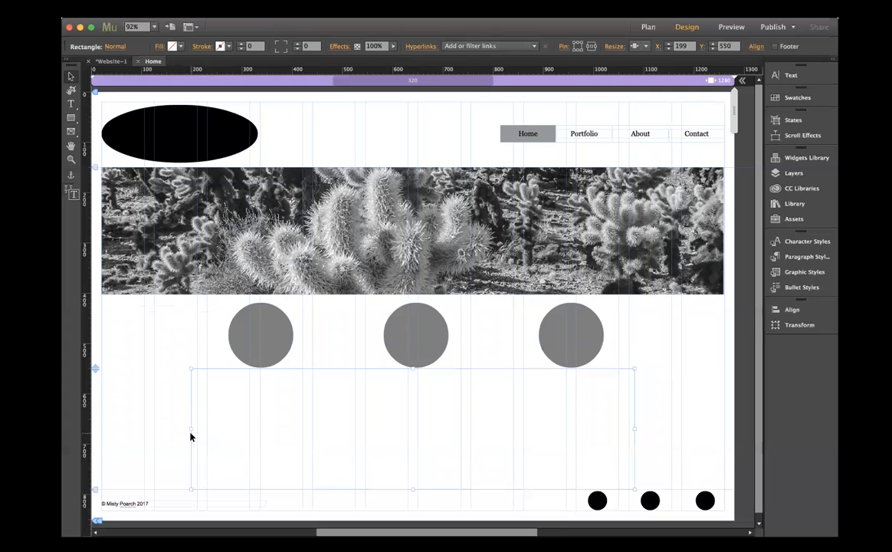
- Widen the rectangle below the circles evenly on both sides so it starts at X 168 and spans about 940 px
{"action": "left_click_drag", "start_coordinate": [191, 427], "coordinate": [175, 426]}
{"action": "left_click_drag", "start_coordinate": [634, 427], "coordinate": [649, 426]}
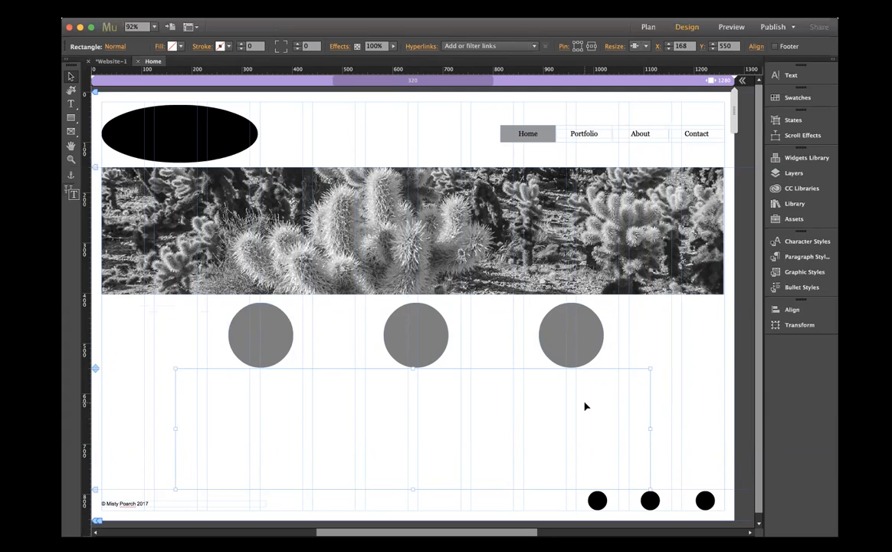
{"action": "left_click", "coordinate": [738, 397]}
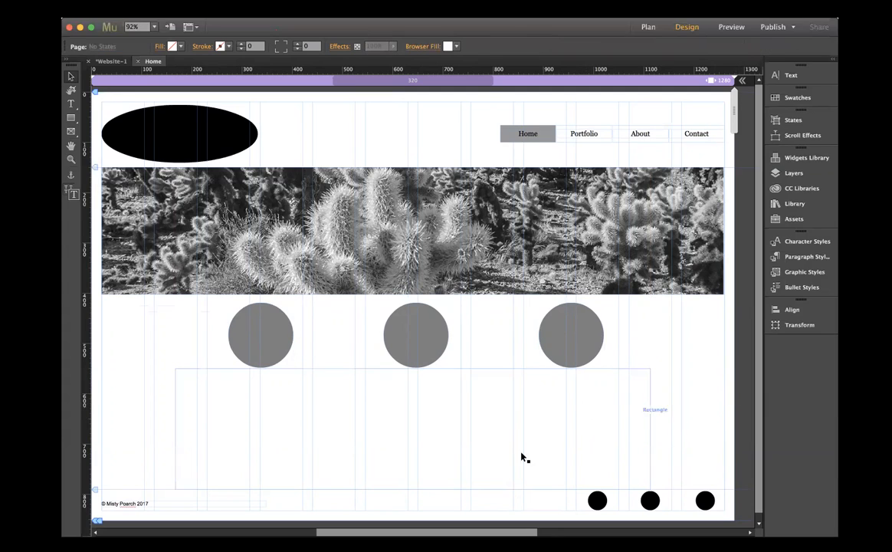
- Close the Home page and open the Portfolio page for editing
{"action": "scroll", "coordinate": [506, 386], "scroll_direction": "left", "scroll_amount": 2}
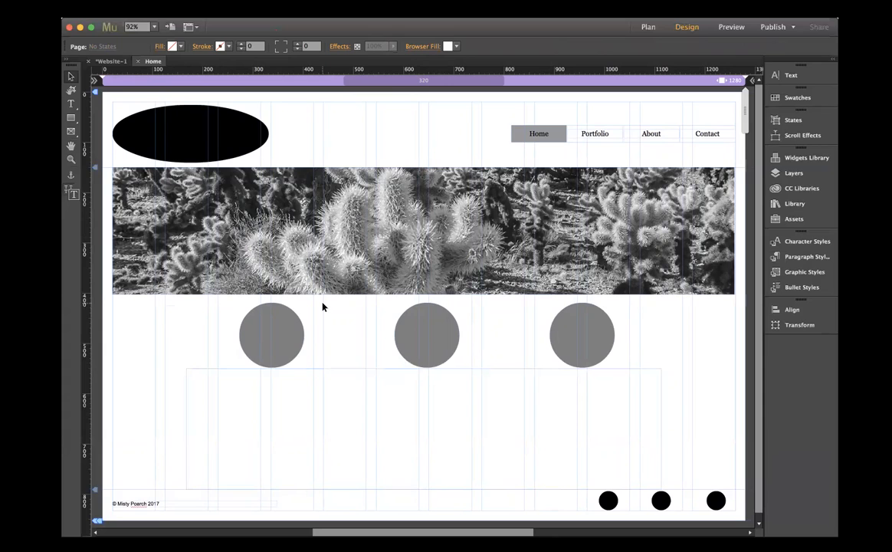
{"action": "scroll", "coordinate": [323, 307], "scroll_direction": "left", "scroll_amount": 4}
{"action": "scroll", "coordinate": [323, 306], "scroll_direction": "right", "scroll_amount": 3}
{"action": "scroll", "coordinate": [323, 307], "scroll_direction": "down", "scroll_amount": 1}
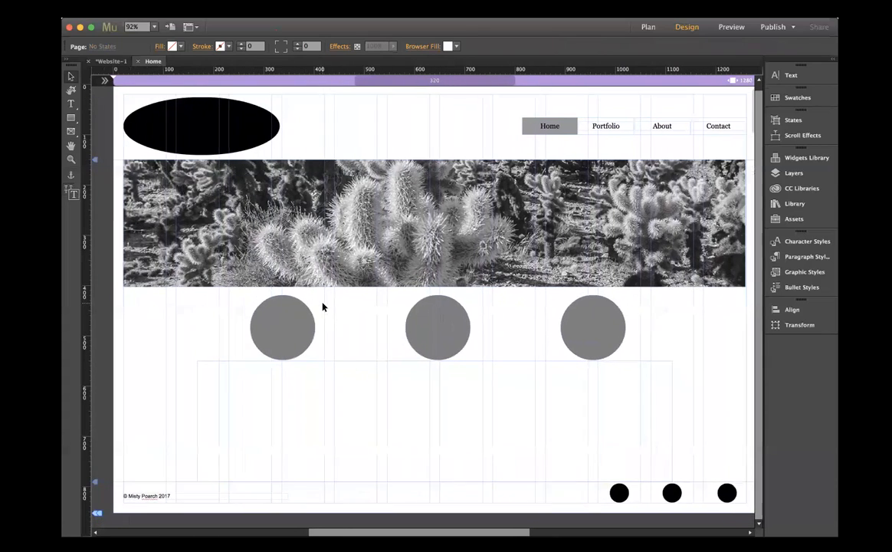
{"action": "scroll", "coordinate": [323, 306], "scroll_direction": "up", "scroll_amount": 1}
{"action": "scroll", "coordinate": [323, 307], "scroll_direction": "right", "scroll_amount": 1}
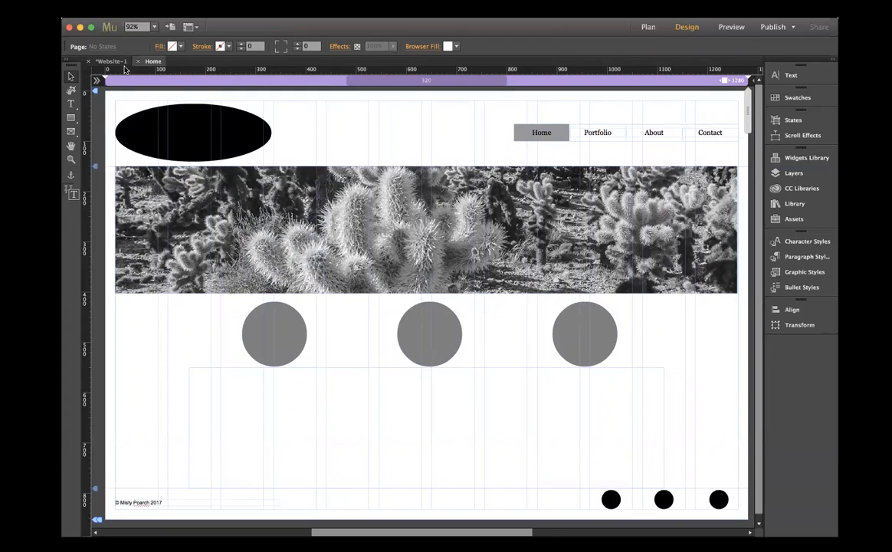
{"action": "key", "text": "super+w"}
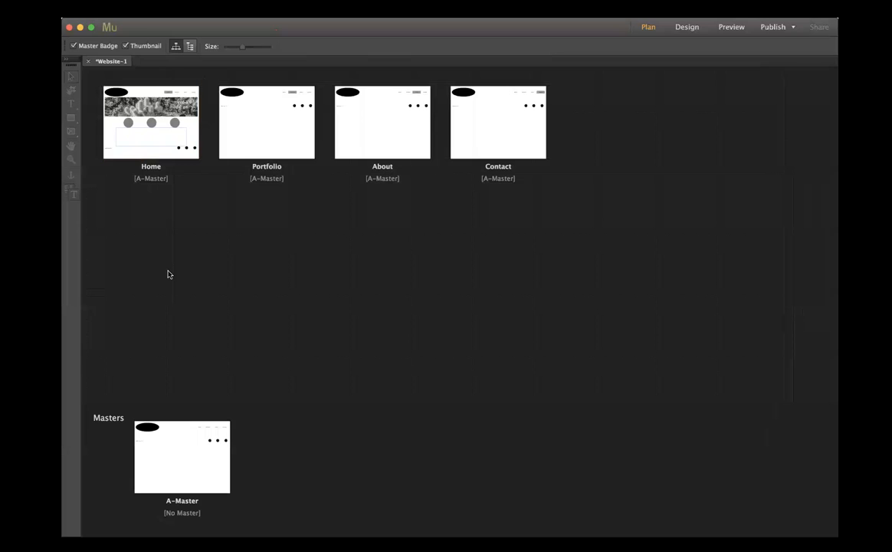
{"action": "double_click", "coordinate": [252, 139]}
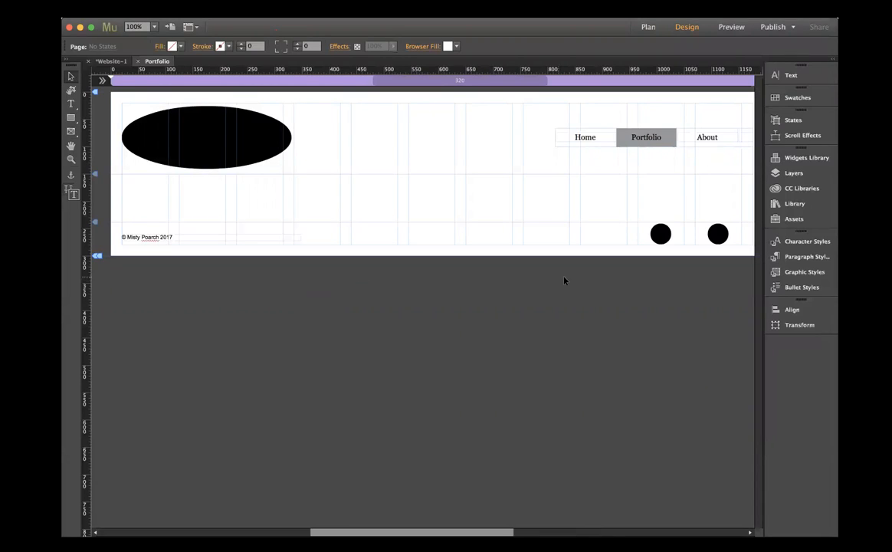
- Examine the previews of the Basic, Thumbnails and Lightbox slideshow widgets in the Widgets Library
{"action": "left_click", "coordinate": [788, 159]}
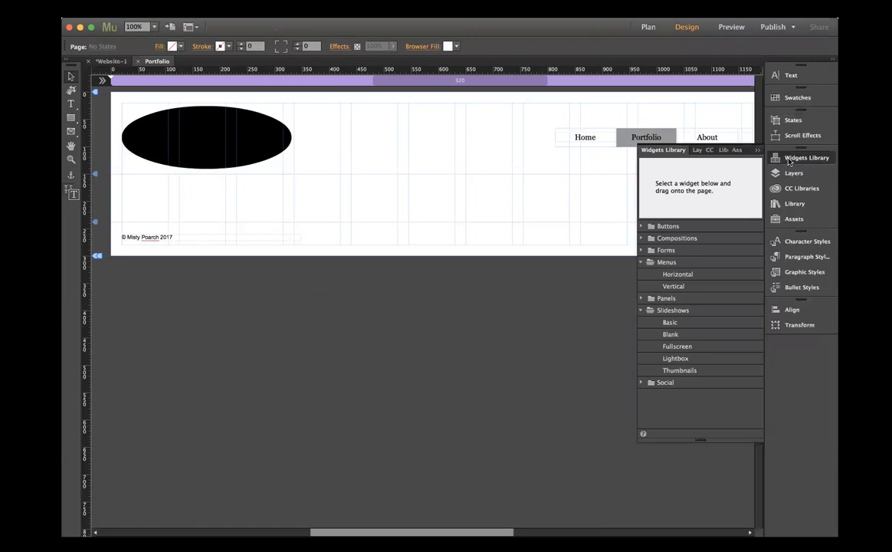
{"action": "left_click", "coordinate": [723, 150]}
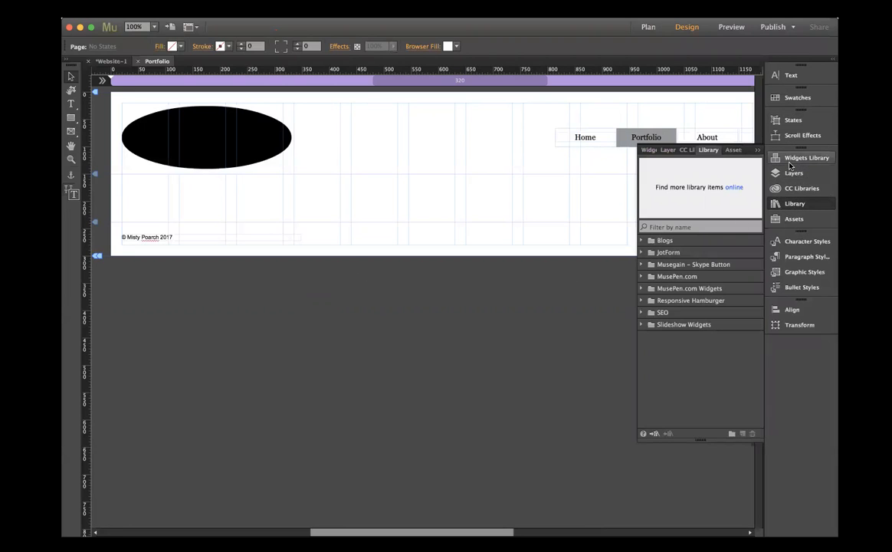
{"action": "left_click", "coordinate": [801, 158]}
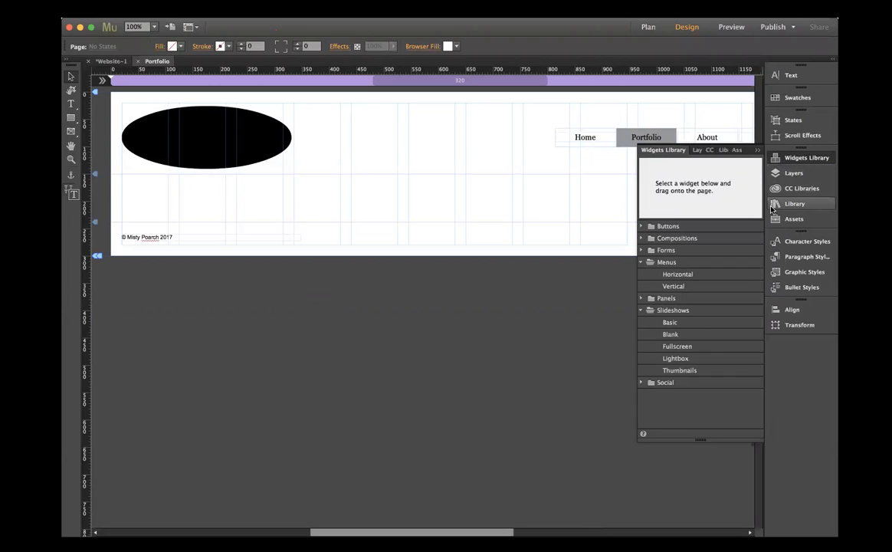
{"action": "left_click", "coordinate": [679, 311]}
{"action": "left_click", "coordinate": [679, 327]}
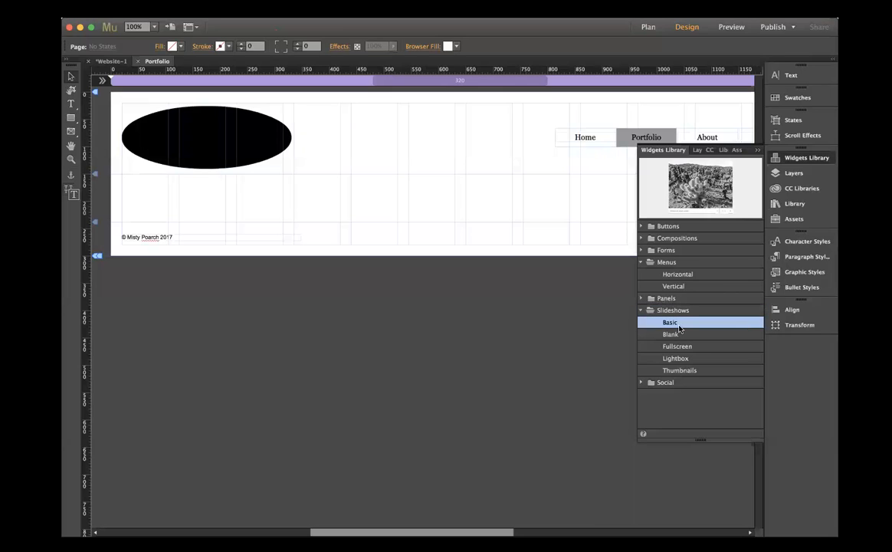
{"action": "scroll", "coordinate": [126, 189], "scroll_direction": "right", "scroll_amount": 1}
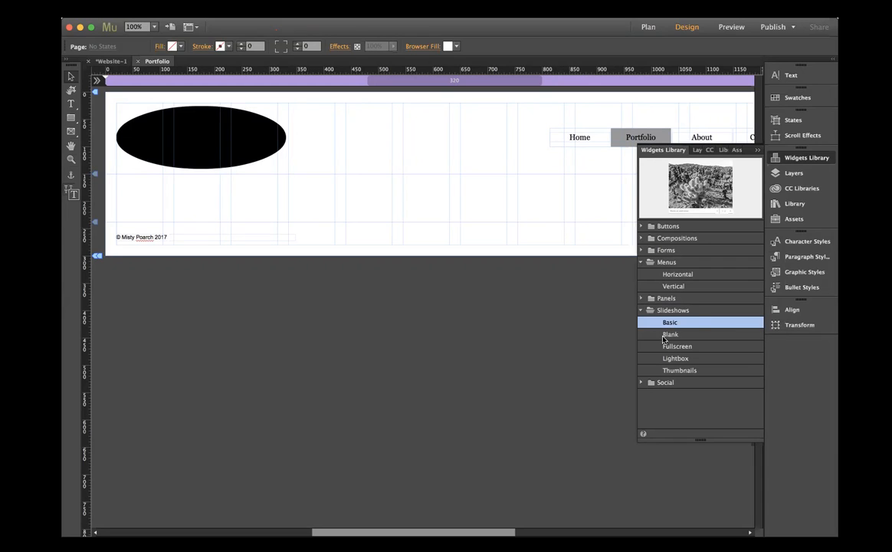
{"action": "left_click", "coordinate": [669, 372]}
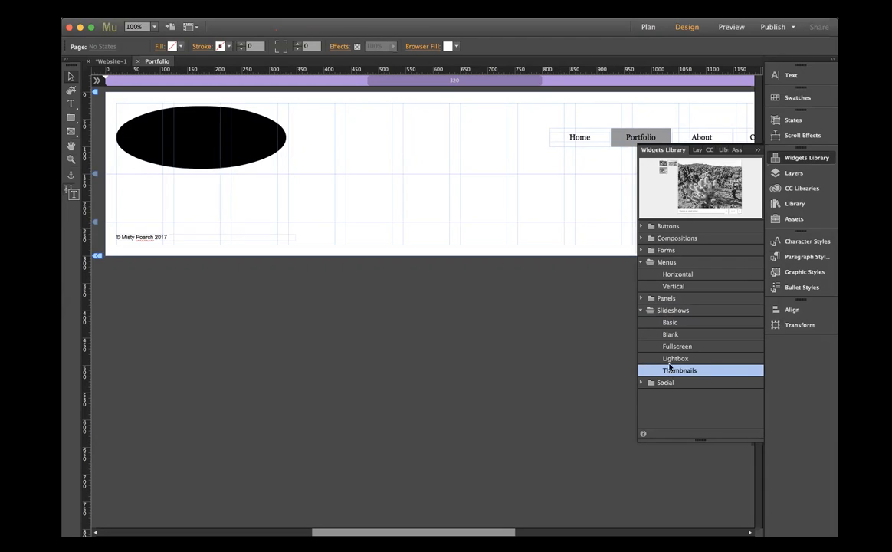
{"action": "left_click", "coordinate": [671, 362]}
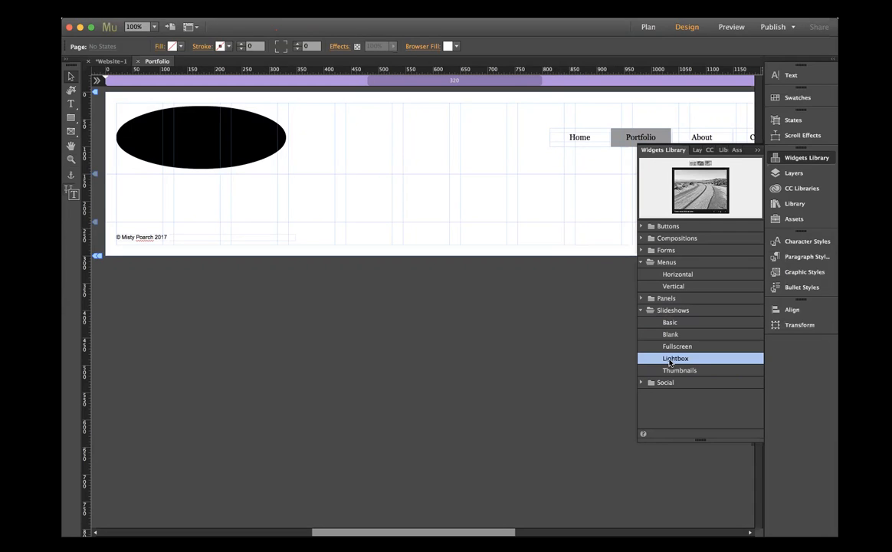
- Examine the GALLERY-pageflip, GALLERY-playcards and Tools-before-after-slider items among the Library's Slideshow Widgets
{"action": "left_click", "coordinate": [790, 173]}
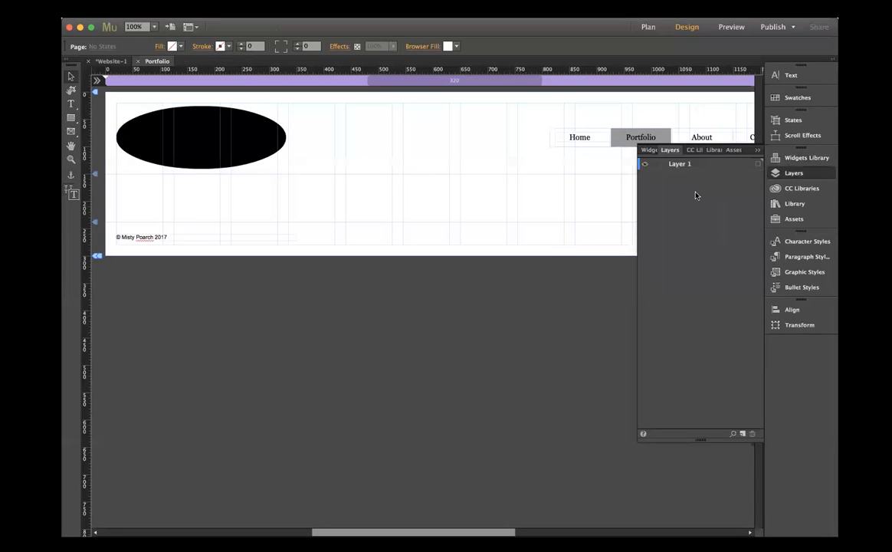
{"action": "left_click", "coordinate": [786, 205]}
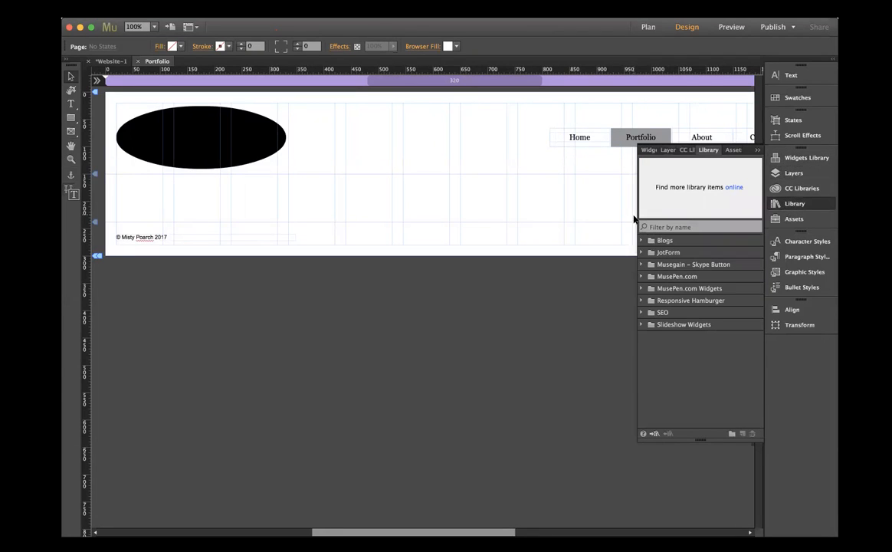
{"action": "left_click", "coordinate": [641, 325]}
{"action": "left_click", "coordinate": [688, 336]}
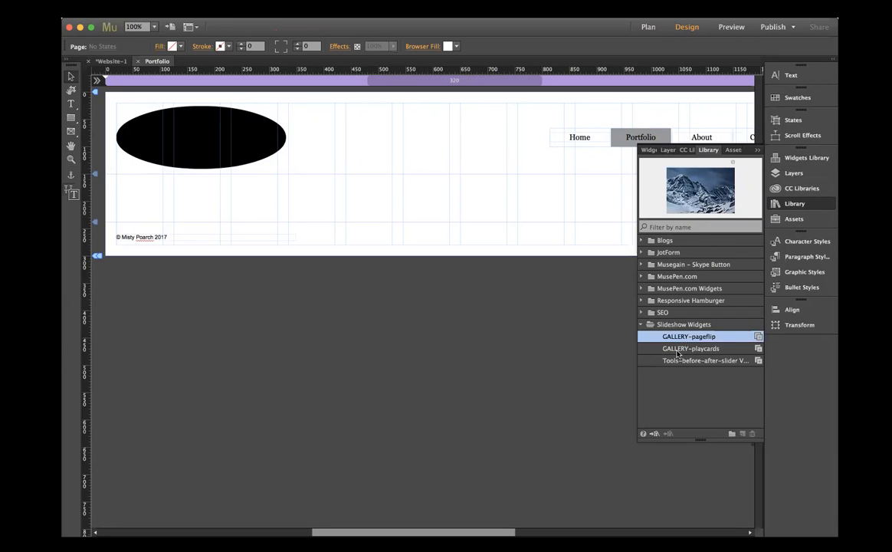
{"action": "left_click", "coordinate": [678, 349]}
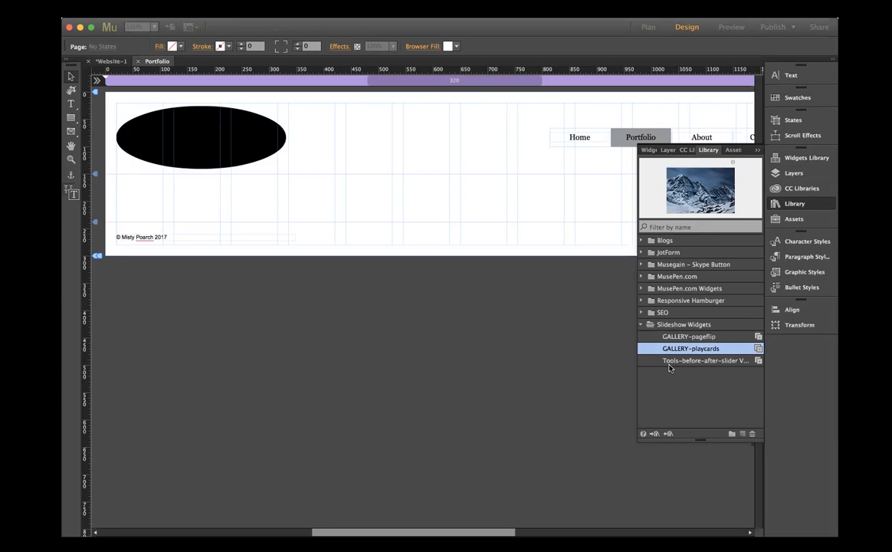
{"action": "left_click", "coordinate": [669, 362], "text": "shift"}
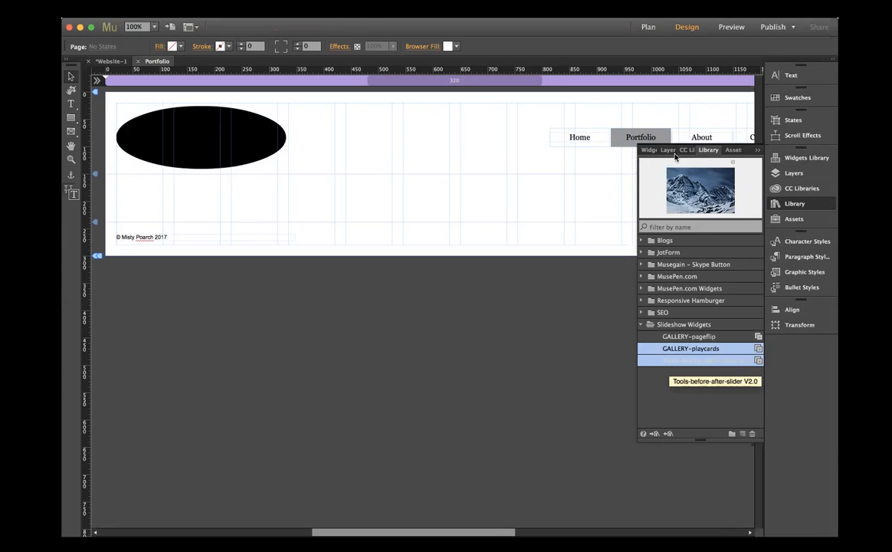
{"action": "left_click", "coordinate": [758, 151]}
{"action": "left_click", "coordinate": [70, 118]}
{"action": "left_click", "coordinate": [173, 46]}
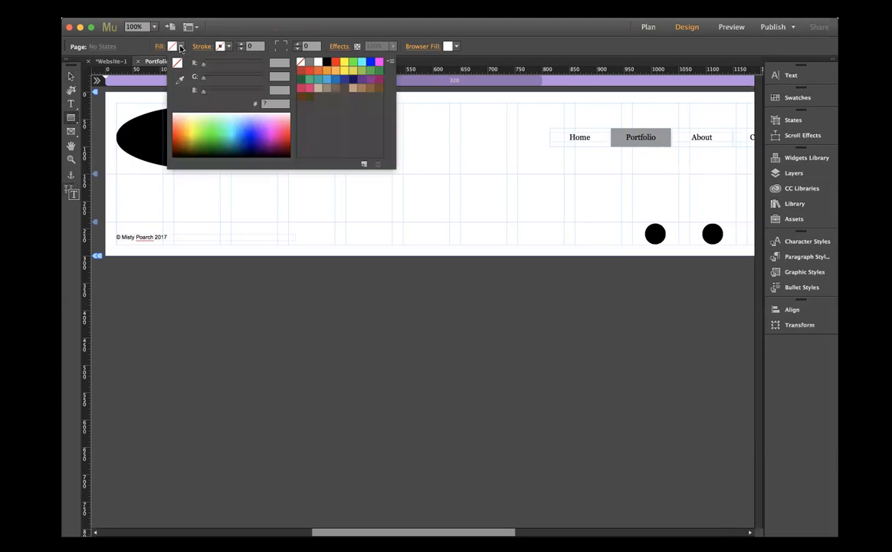
{"action": "left_click", "coordinate": [309, 62]}
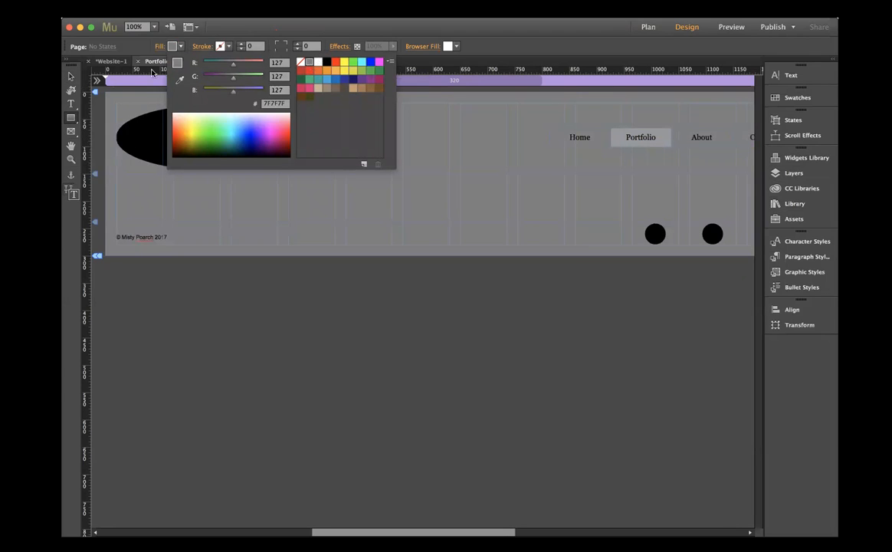
{"action": "left_click", "coordinate": [300, 62]}
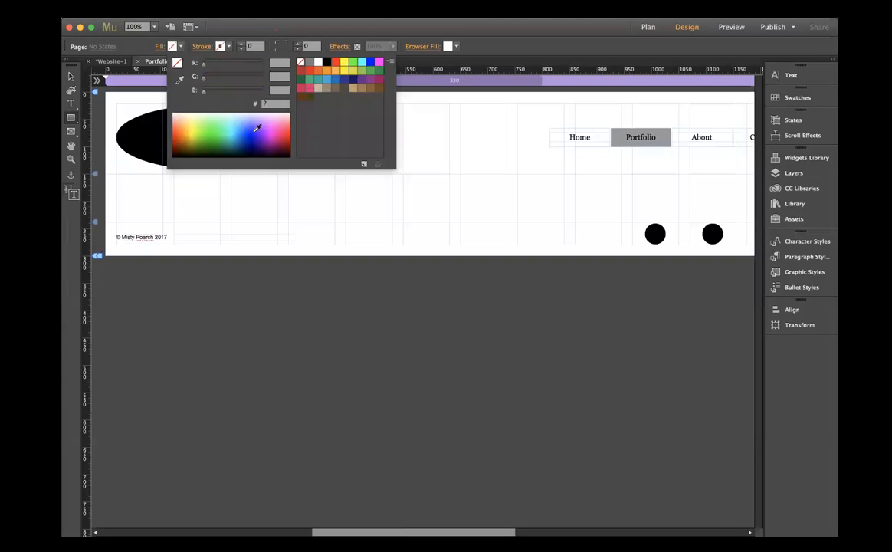
{"action": "left_click", "coordinate": [163, 184]}
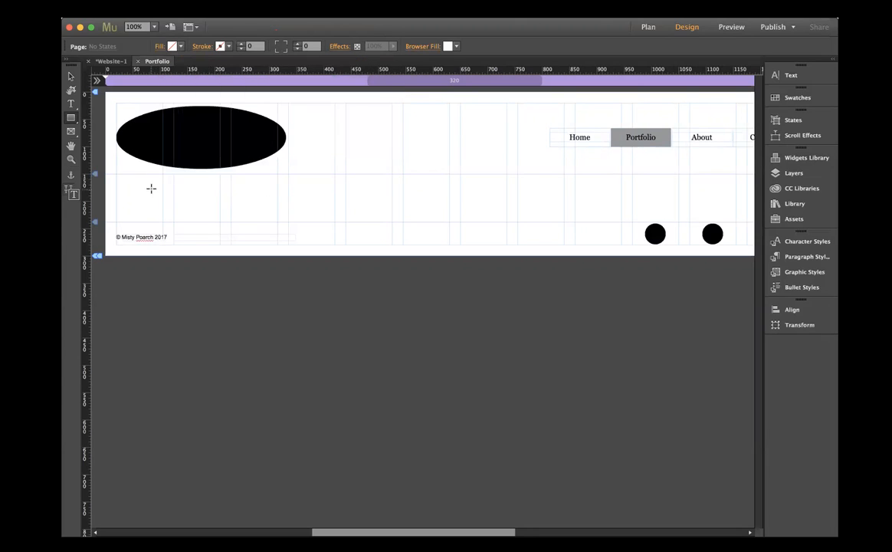
- Draw a rectangle about 335 px wide and 150 px high at X 105, Y 158 below the logo ellipse and fill it grey
{"action": "mouse_move", "coordinate": [161, 177]}
{"action": "left_mouse_down"}
{"action": "mouse_move", "coordinate": [202, 220]}
{"action": "mouse_move", "coordinate": [346, 223]}
{"action": "mouse_move", "coordinate": [346, 257]}
{"action": "left_mouse_up"}
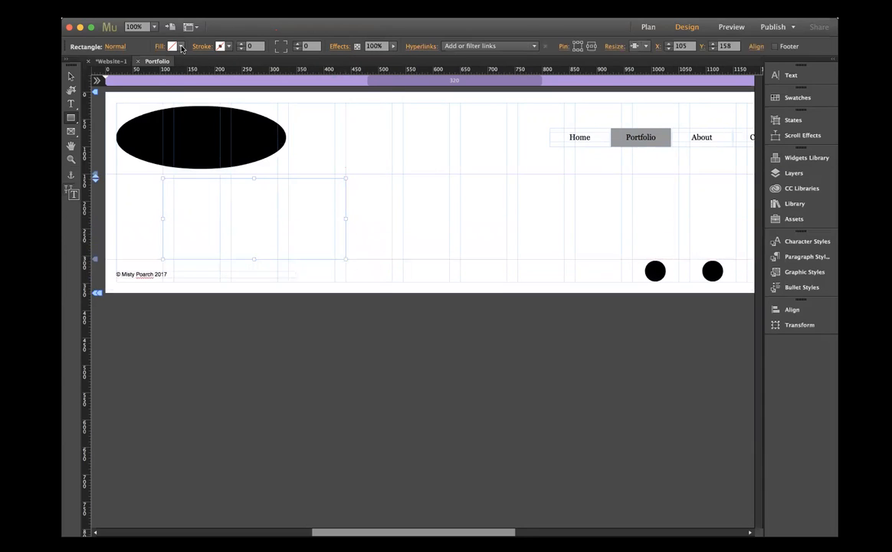
{"action": "left_click", "coordinate": [172, 46]}
{"action": "left_click", "coordinate": [303, 70]}
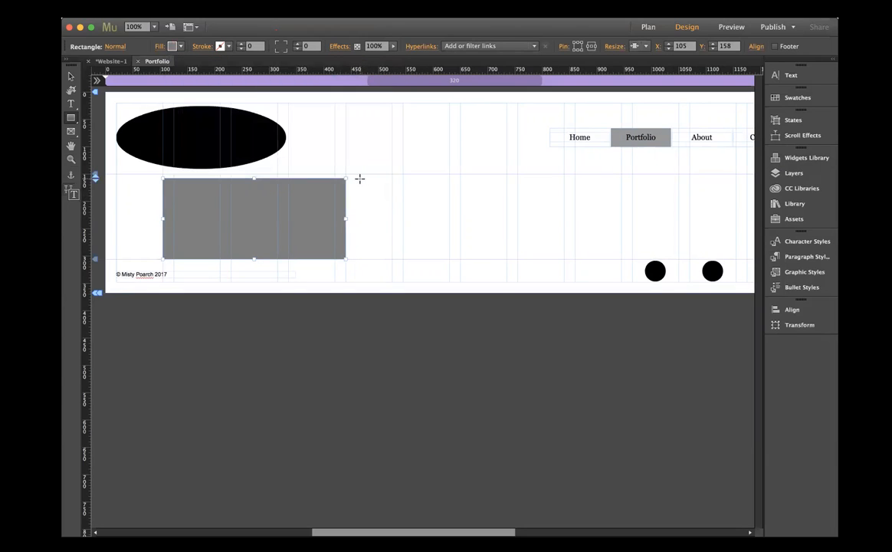
- Draw a second rectangle about 175 px wide and 150 px high at X 463, Y 158 and fill it with grey 7F7F7F
{"action": "mouse_move", "coordinate": [357, 178]}
{"action": "left_mouse_down"}
{"action": "mouse_move", "coordinate": [368, 239]}
{"action": "mouse_move", "coordinate": [452, 258]}
{"action": "left_mouse_up"}
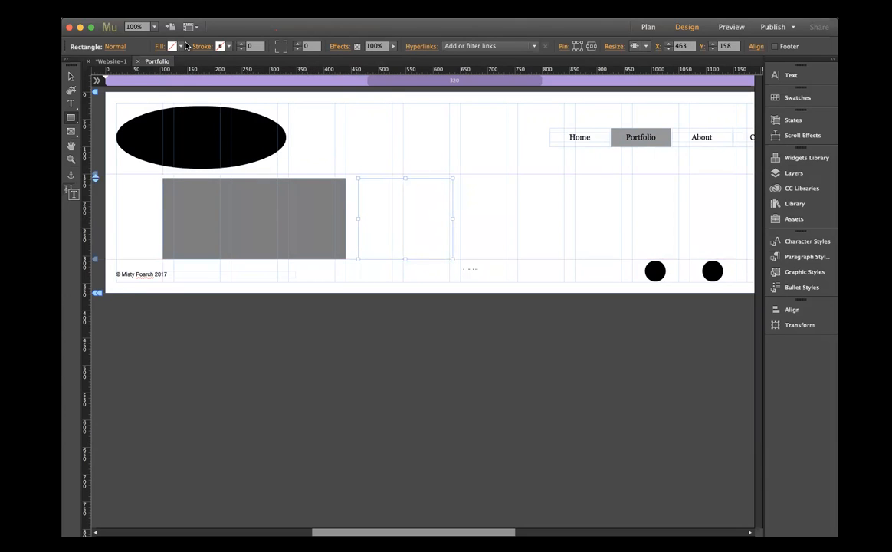
{"action": "left_click", "coordinate": [176, 47]}
{"action": "left_click", "coordinate": [309, 61]}
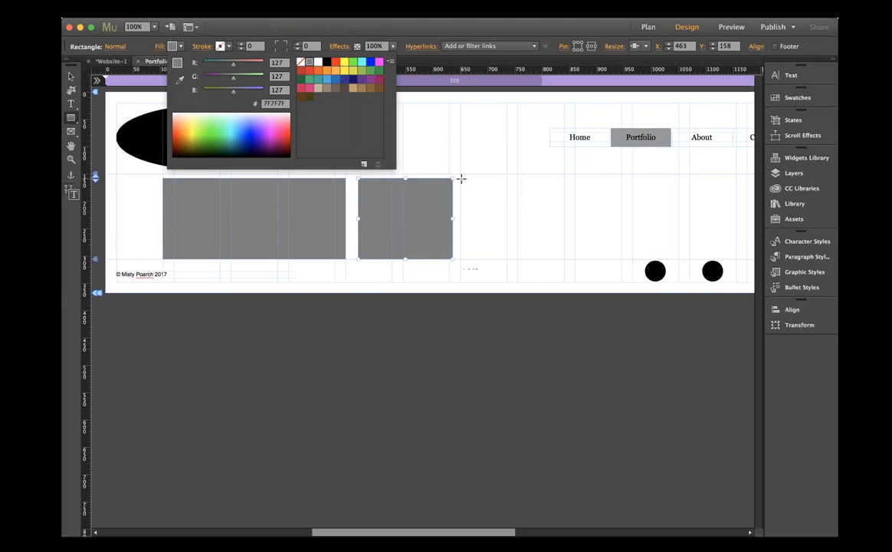
{"action": "left_click", "coordinate": [460, 179]}
- Draw a third, larger rectangle about 505 px wide and 315 px high at X 650, Y 158 and fill it with grey 7F7F7F
{"action": "mouse_move", "coordinate": [460, 180]}
{"action": "left_mouse_down"}
{"action": "mouse_move", "coordinate": [474, 239]}
{"action": "mouse_move", "coordinate": [596, 305]}
{"action": "mouse_move", "coordinate": [649, 352]}
{"action": "mouse_move", "coordinate": [733, 355]}
{"action": "mouse_move", "coordinate": [672, 350]}
{"action": "left_mouse_up"}
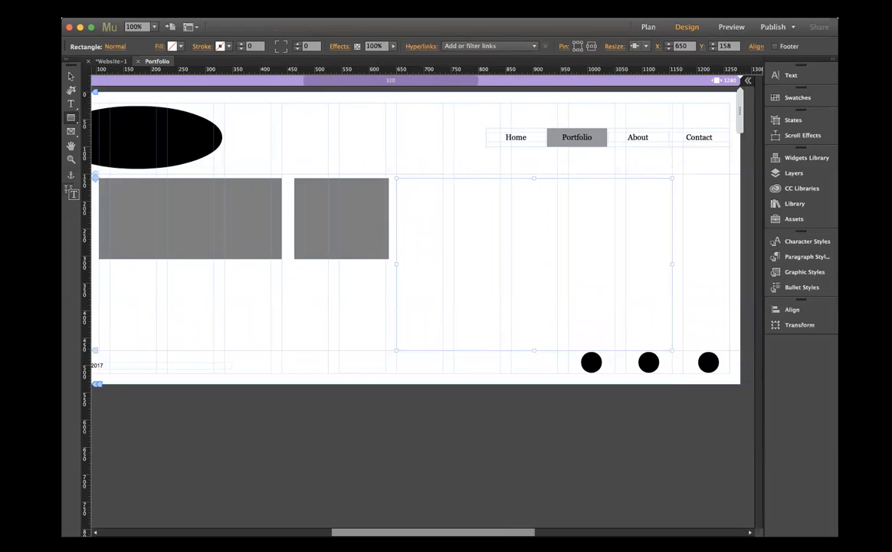
{"action": "left_click", "coordinate": [171, 46]}
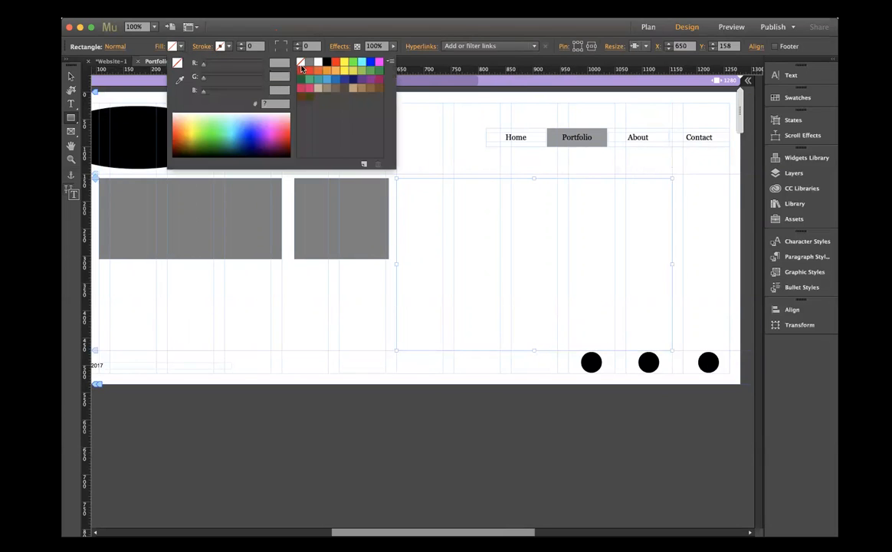
{"action": "left_click", "coordinate": [309, 63]}
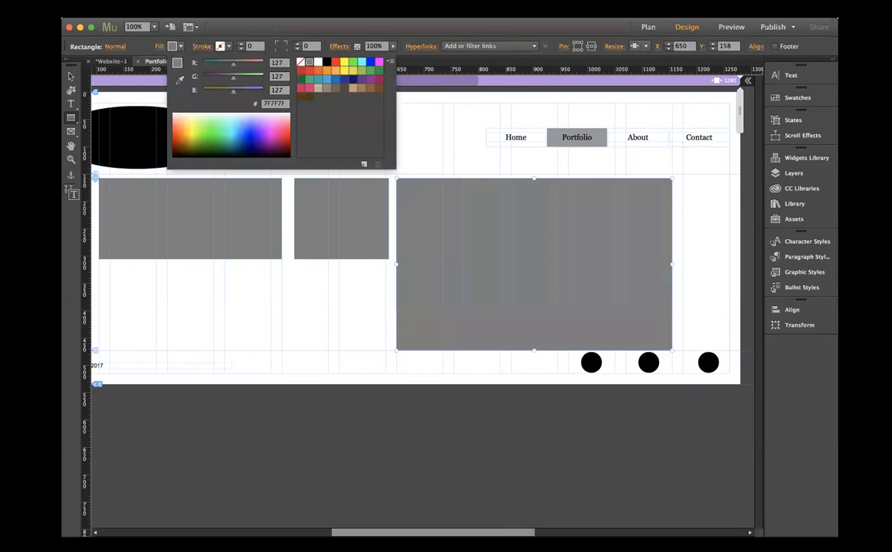
- Duplicate the wide first rectangle and place the copy in a second row below the narrow rectangle
{"action": "left_click", "coordinate": [188, 10]}
{"action": "left_click", "coordinate": [220, 11]}
{"action": "left_click", "coordinate": [220, 11]}
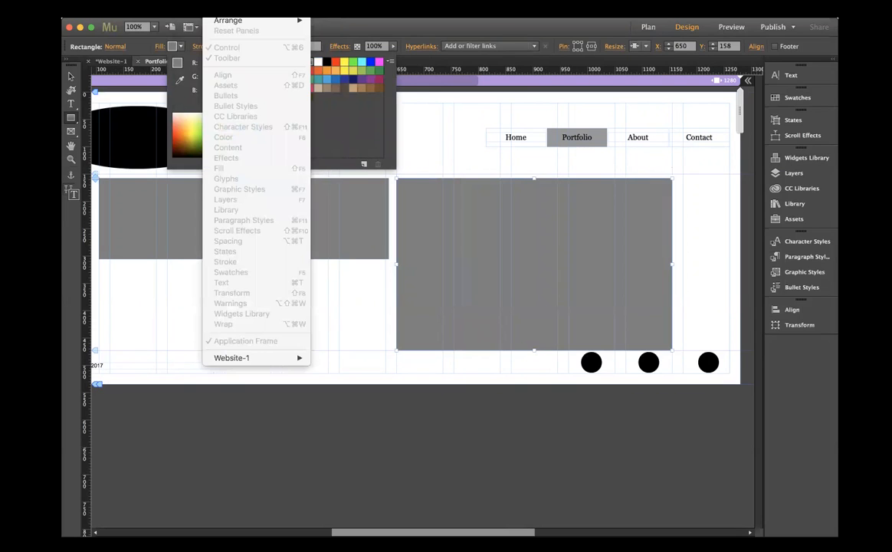
{"action": "left_click", "coordinate": [429, 121]}
{"action": "left_click", "coordinate": [442, 166]}
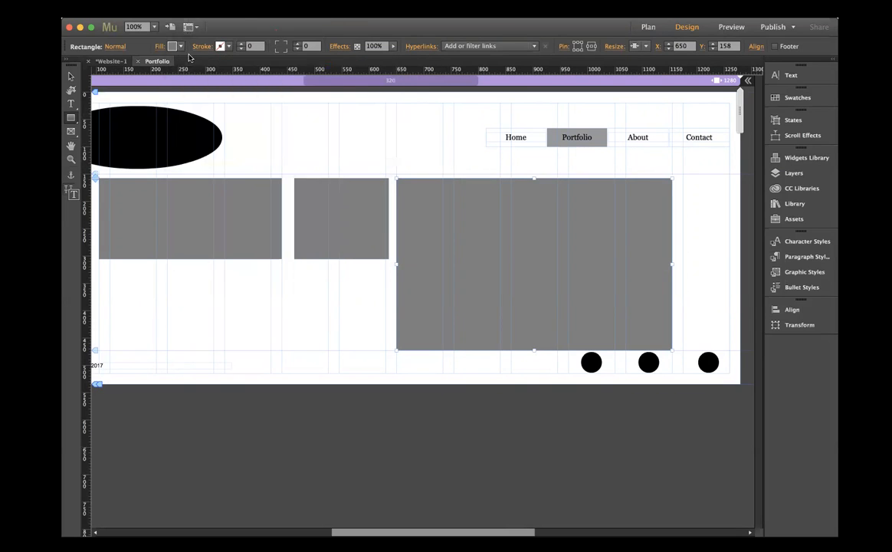
{"action": "left_click", "coordinate": [187, 10]}
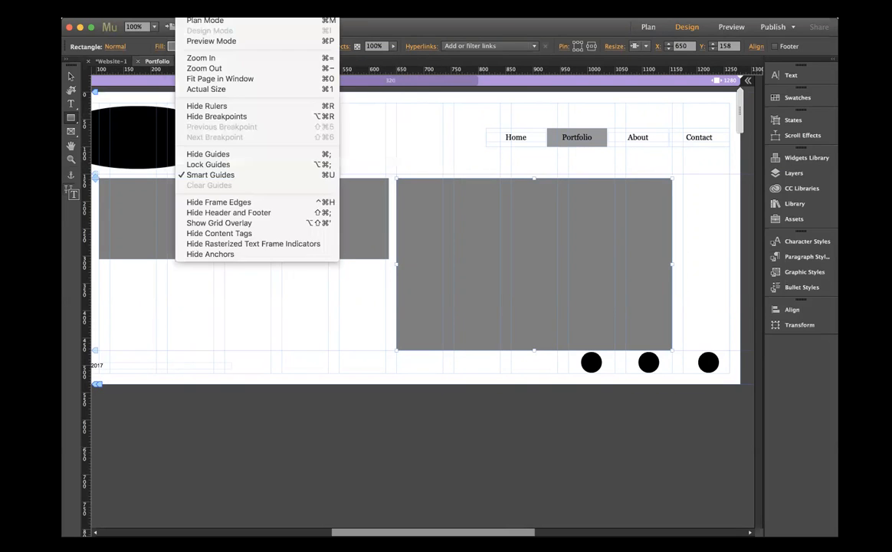
{"action": "left_click", "coordinate": [207, 82]}
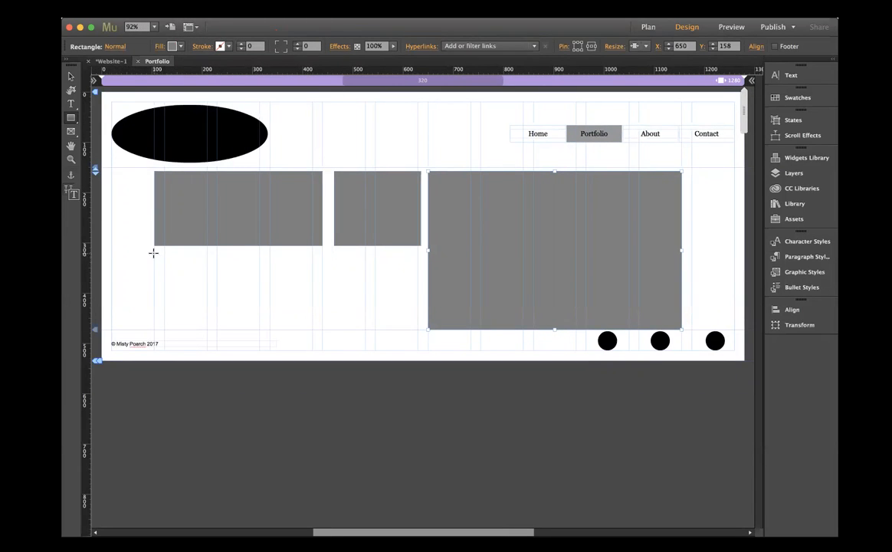
{"action": "left_click", "coordinate": [70, 76]}
{"action": "left_click", "coordinate": [214, 196]}
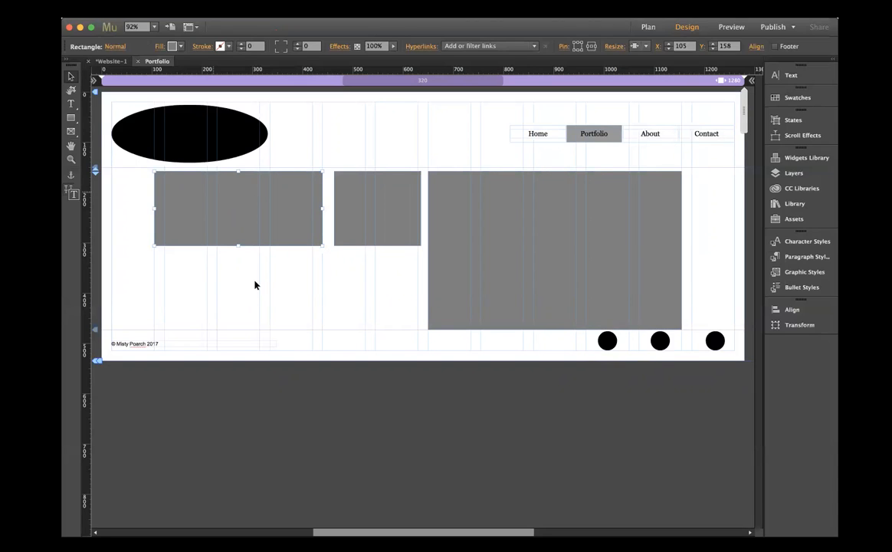
{"action": "key", "text": "super+v"}
{"action": "left_click_drag", "start_coordinate": [450, 311], "coordinate": [359, 301]}
- Duplicate the narrow top rectangle to X 105, Y 325 and align the wide copy beside it at X 305, Y 325
{"action": "left_click", "coordinate": [374, 218]}
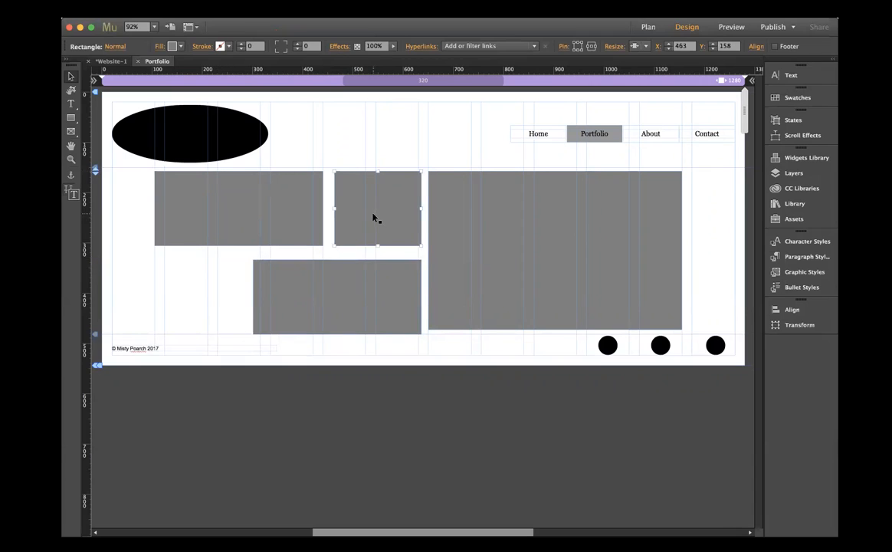
{"action": "key", "text": "super+v"}
{"action": "left_click_drag", "start_coordinate": [372, 299], "coordinate": [185, 284]}
{"action": "left_click_drag", "start_coordinate": [309, 297], "coordinate": [309, 295]}
{"action": "left_click", "coordinate": [195, 283]}
{"action": "left_click_drag", "start_coordinate": [194, 283], "coordinate": [195, 288]}
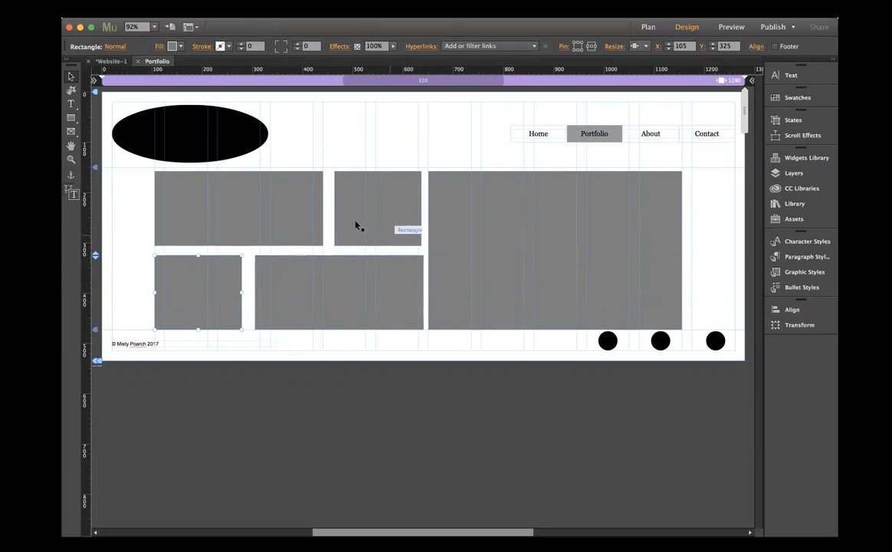
- Duplicate the large rectangle and place the copy under the second row at X 105, Y 492
{"action": "left_click", "coordinate": [480, 274]}
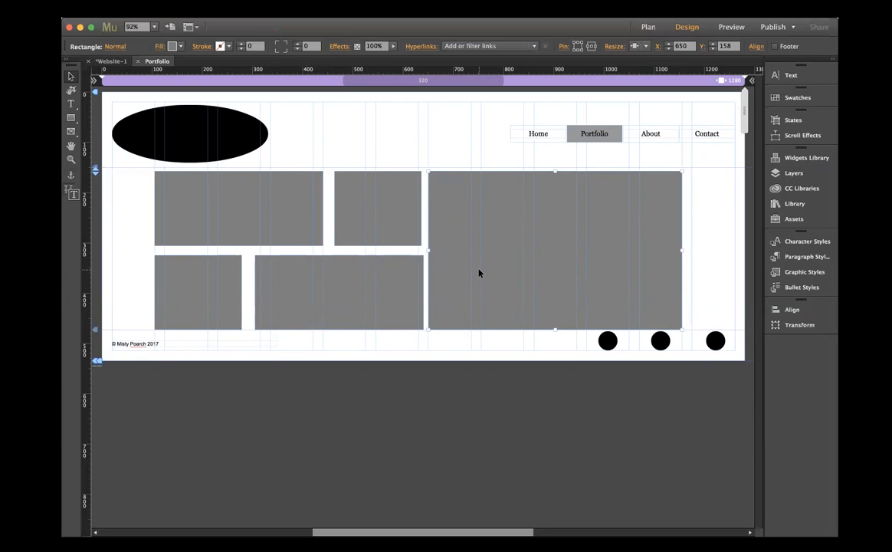
{"action": "left_click_drag", "start_coordinate": [480, 273], "coordinate": [338, 391]}
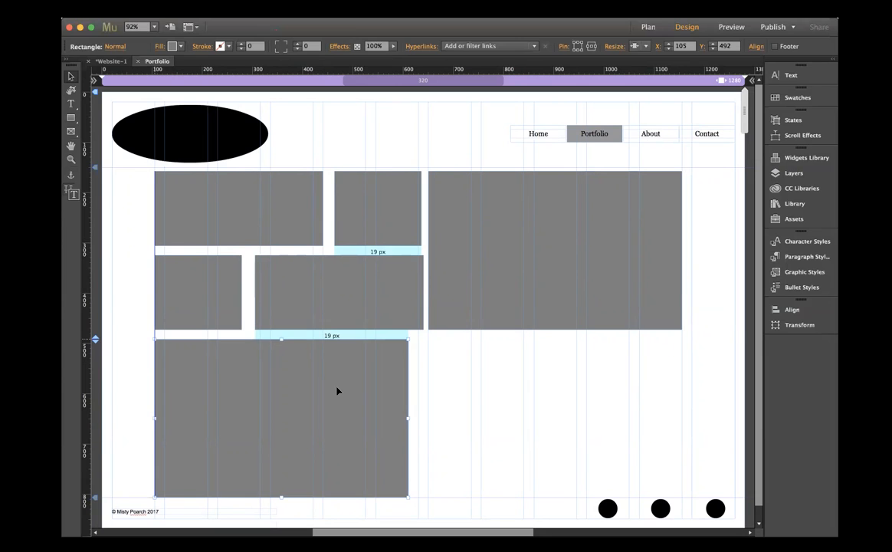
{"action": "left_click_drag", "start_coordinate": [338, 391], "coordinate": [339, 392]}
- Duplicate the top row's wide and narrow pair to X 650, Y 483, and widen the lower large rectangle to the second row's right edge
{"action": "scroll", "coordinate": [307, 388], "scroll_direction": "right", "scroll_amount": 1}
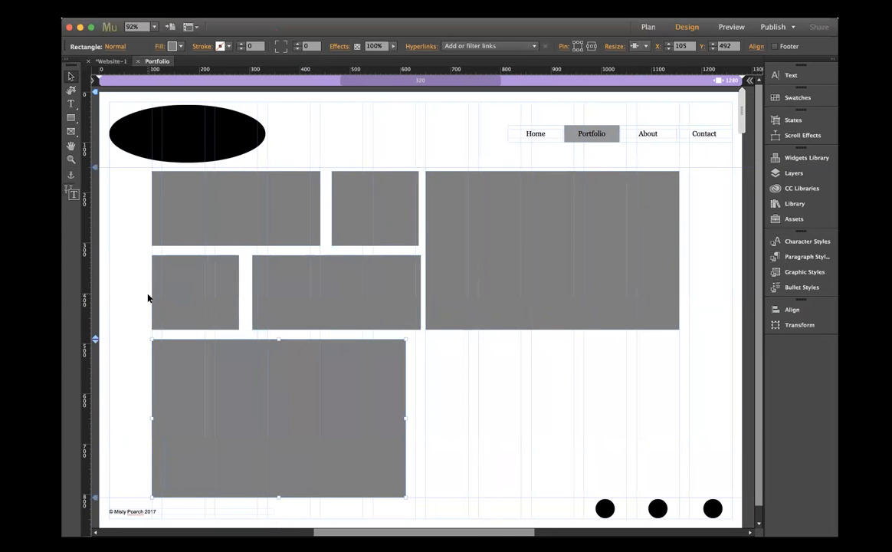
{"action": "scroll", "coordinate": [145, 225], "scroll_direction": "down", "scroll_amount": 1}
{"action": "left_click_drag", "start_coordinate": [139, 207], "coordinate": [389, 223]}
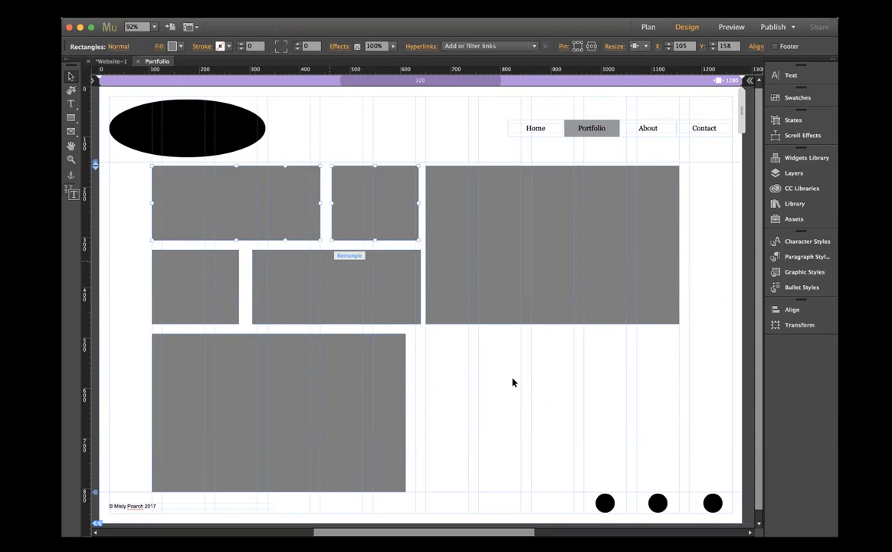
{"action": "key", "text": "super+v"}
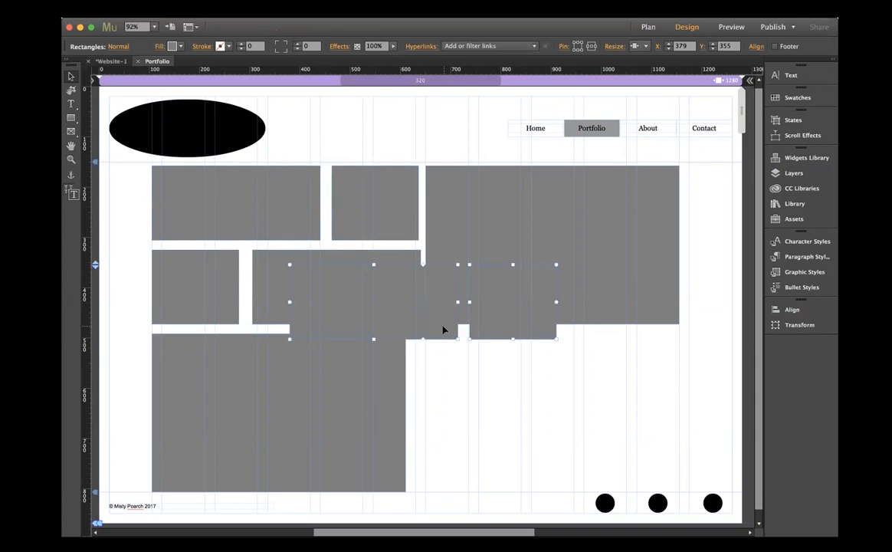
{"action": "left_click_drag", "start_coordinate": [431, 328], "coordinate": [567, 393]}
{"action": "left_click", "coordinate": [332, 378]}
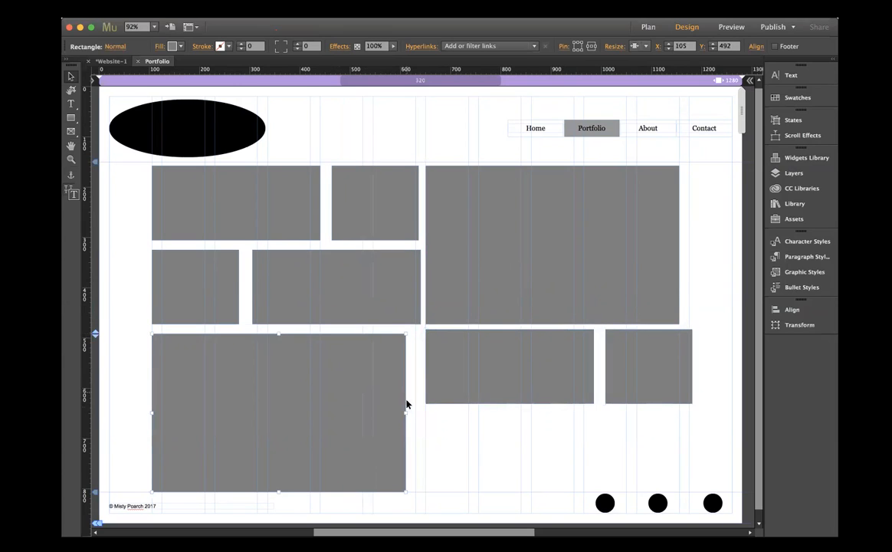
{"action": "left_click_drag", "start_coordinate": [405, 413], "coordinate": [420, 416]}
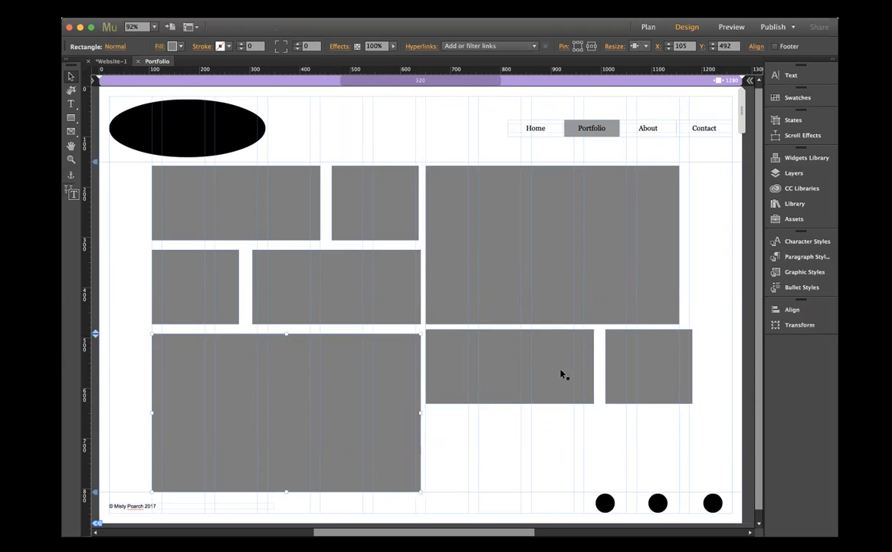
- Duplicate the second row's pair to X 650, Y 659 and shrink its width to end flush with the upper large rectangle
{"action": "left_click_drag", "start_coordinate": [135, 259], "coordinate": [332, 304]}
{"action": "left_click_drag", "start_coordinate": [279, 274], "coordinate": [585, 447]}
{"action": "left_click_drag", "start_coordinate": [694, 445], "coordinate": [680, 444]}
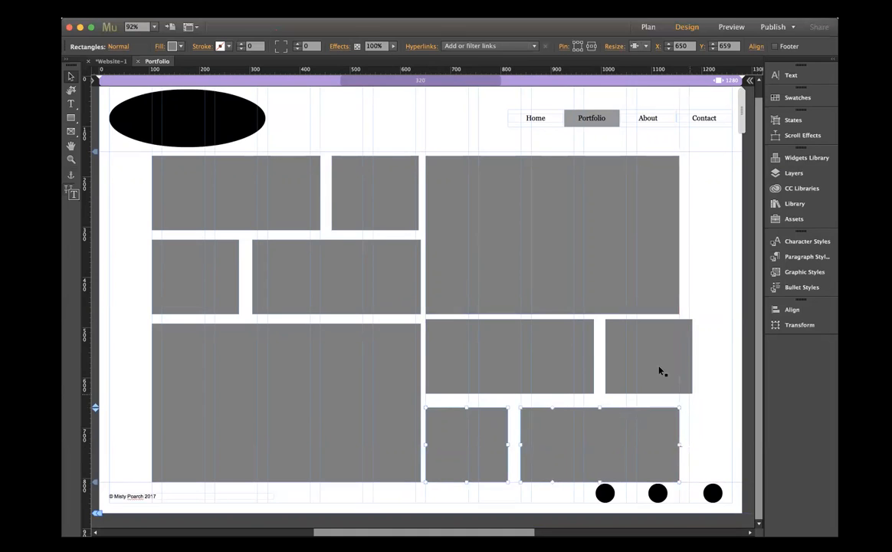
- Resize the wide rectangles in both rows under the upper large rectangle and shift the narrow one flush with its right edge, tightening the gaps
{"action": "left_click", "coordinate": [592, 354]}
{"action": "left_click_drag", "start_coordinate": [595, 357], "coordinate": [575, 357]}
{"action": "left_click_drag", "start_coordinate": [645, 364], "coordinate": [634, 363]}
{"action": "left_click", "coordinate": [559, 360]}
{"action": "left_click_drag", "start_coordinate": [577, 357], "coordinate": [583, 358]}
{"action": "left_click", "coordinate": [528, 425]}
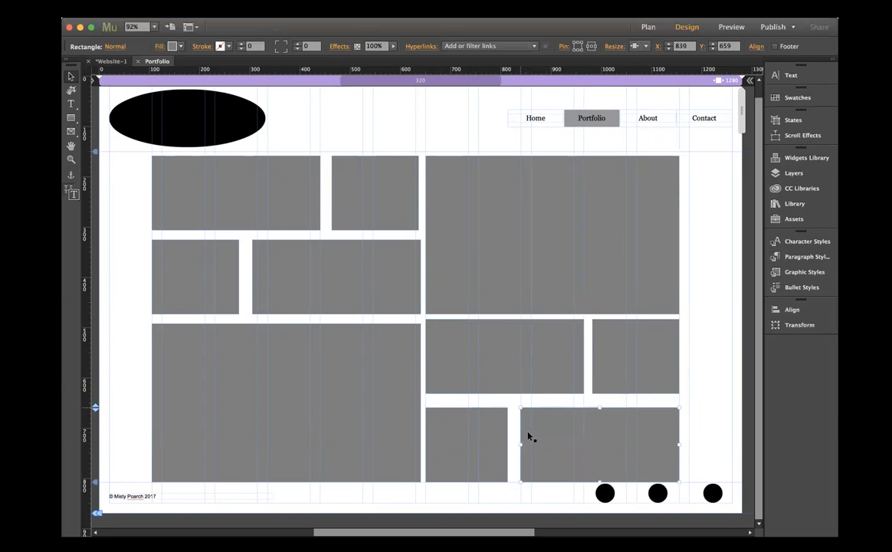
{"action": "left_click_drag", "start_coordinate": [519, 444], "coordinate": [514, 444]}
{"action": "left_click", "coordinate": [720, 415]}
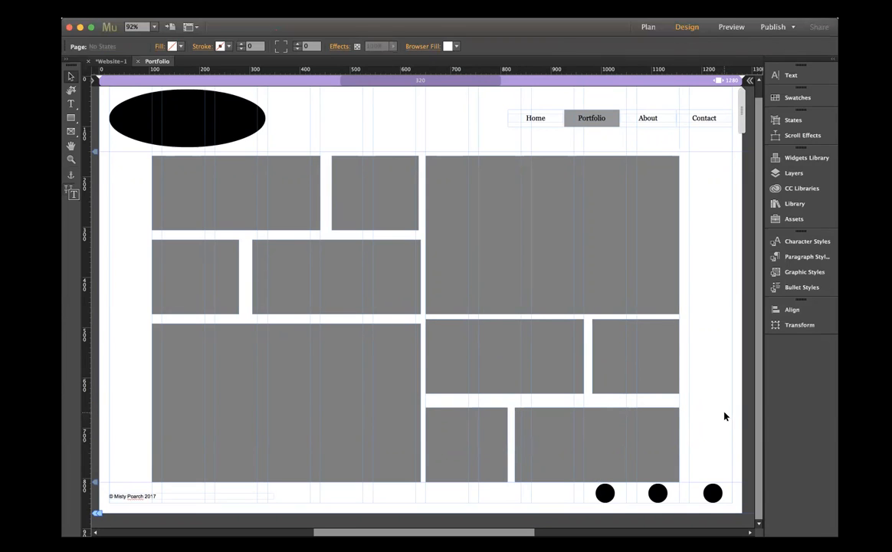
- Move the wide and narrow pair directly under the upper large rectangle down to Y 492, level with the lower large rectangle
{"action": "left_click", "coordinate": [522, 360]}
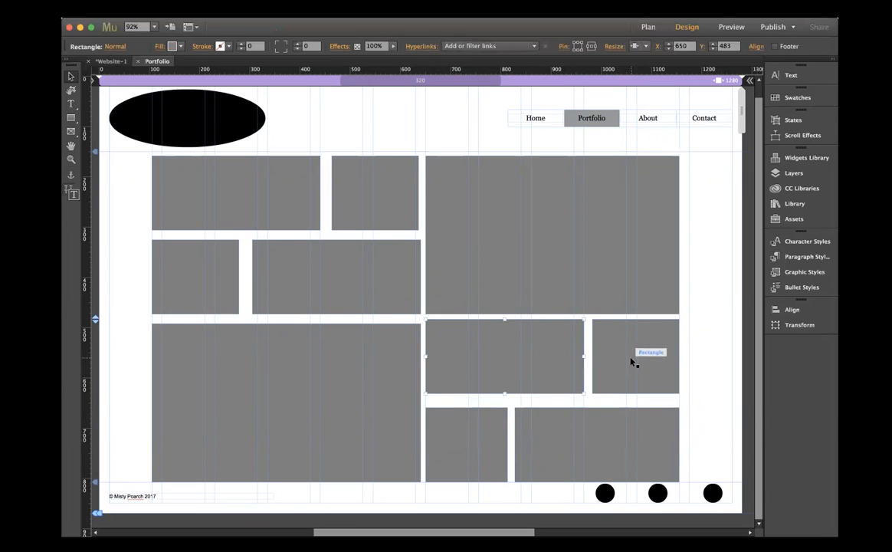
{"action": "left_click", "coordinate": [633, 362], "text": "shift"}
{"action": "left_click_drag", "start_coordinate": [621, 361], "coordinate": [622, 365]}
{"action": "left_click", "coordinate": [700, 361]}
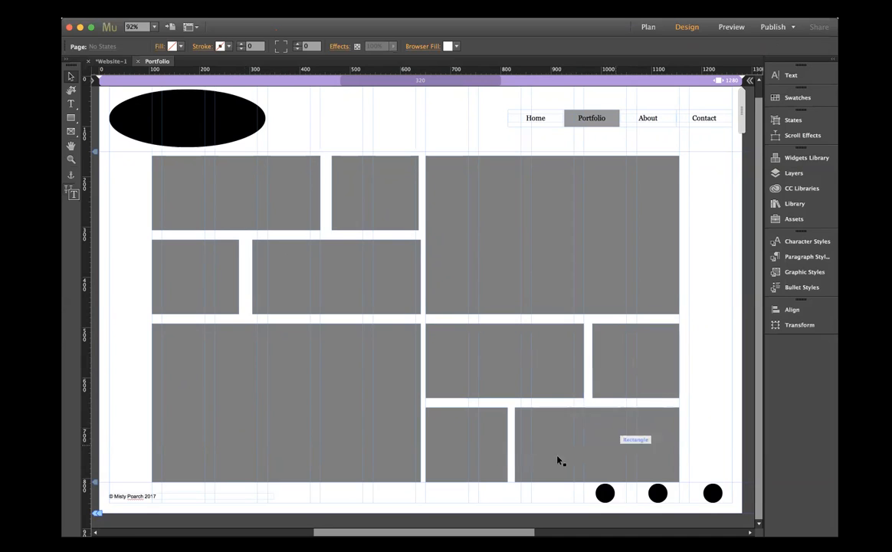
{"action": "left_click", "coordinate": [238, 205]}
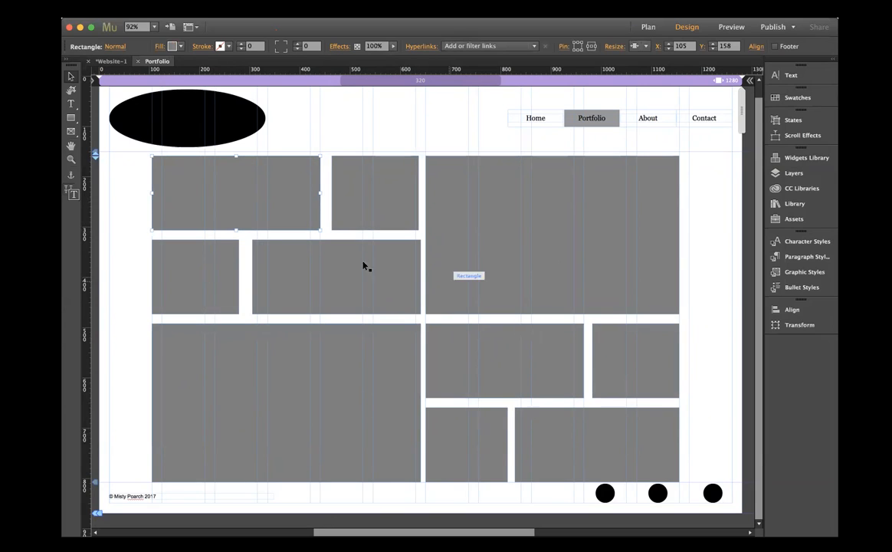
{"action": "left_click", "coordinate": [197, 286]}
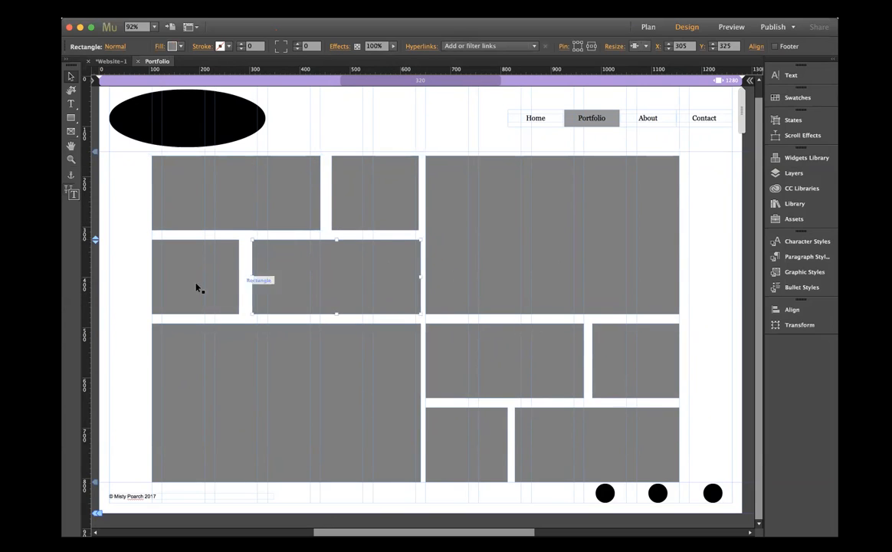
{"action": "left_click", "coordinate": [648, 368]}
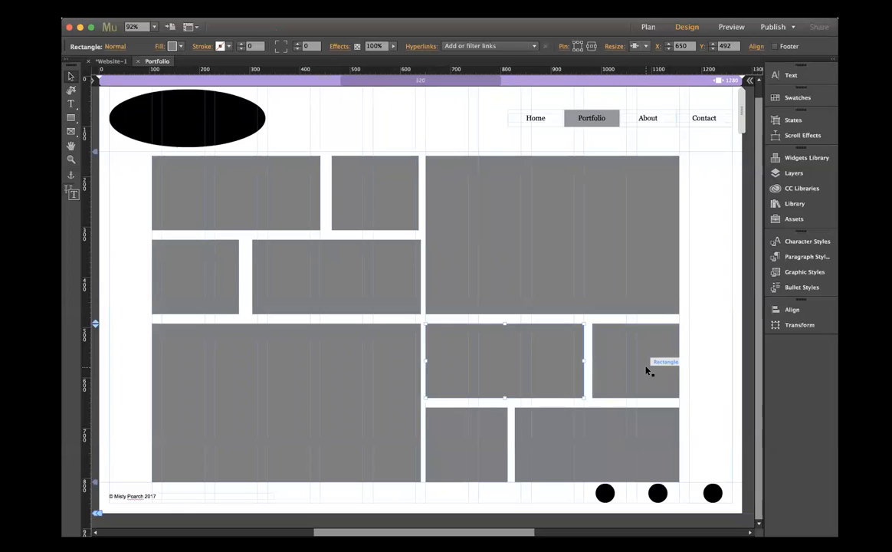
{"action": "left_click", "coordinate": [113, 400]}
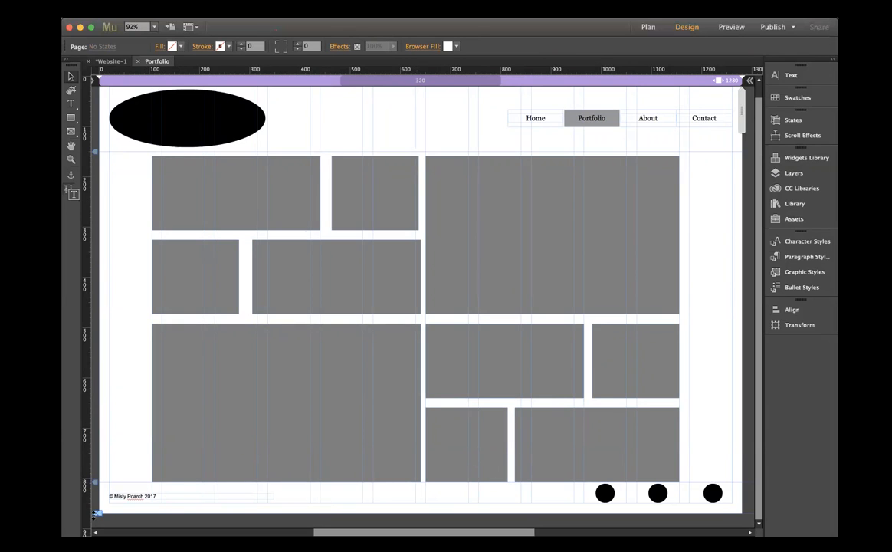
- Extend the page bottom slightly, and move all the grey rectangles together to X 115, Y 248
{"action": "left_click_drag", "start_coordinate": [95, 514], "coordinate": [97, 524]}
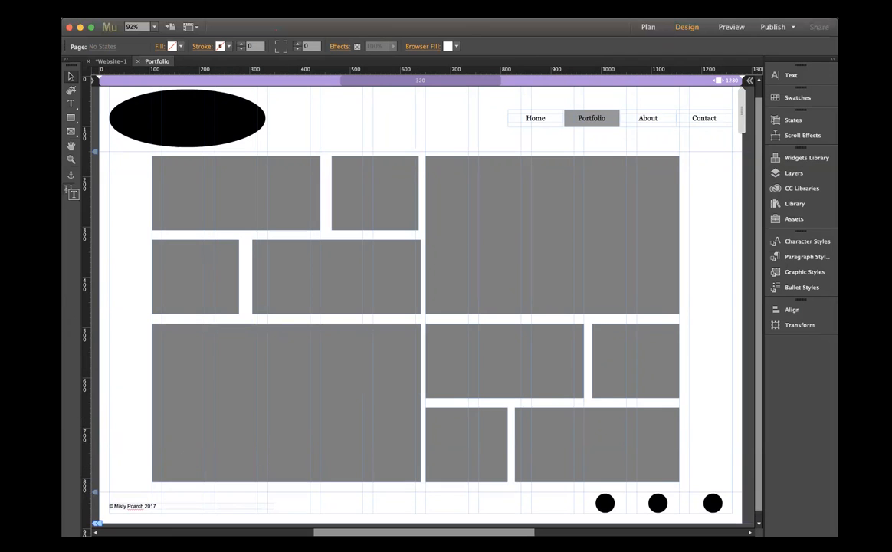
{"action": "scroll", "coordinate": [107, 245], "scroll_direction": "right", "scroll_amount": 2}
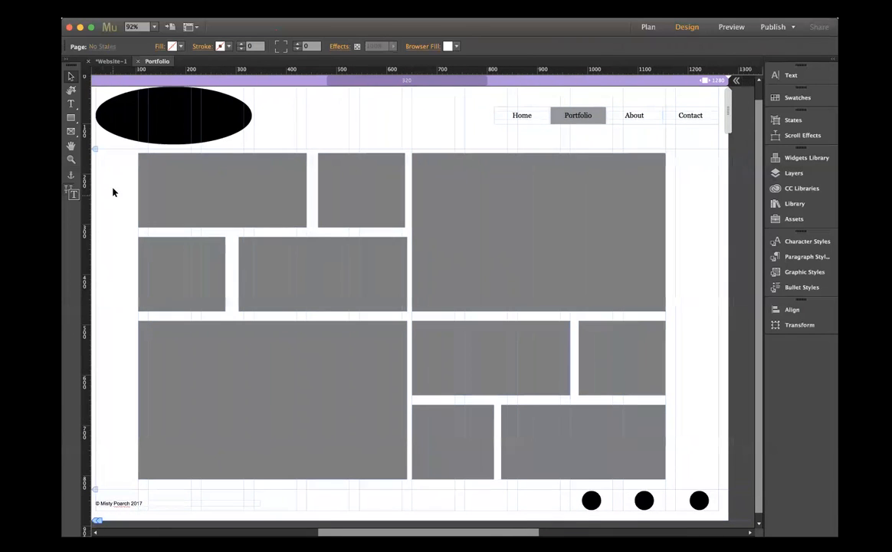
{"action": "left_click_drag", "start_coordinate": [116, 177], "coordinate": [173, 342]}
{"action": "left_click_drag", "start_coordinate": [325, 363], "coordinate": [593, 452]}
{"action": "left_click_drag", "start_coordinate": [479, 213], "coordinate": [482, 259]}
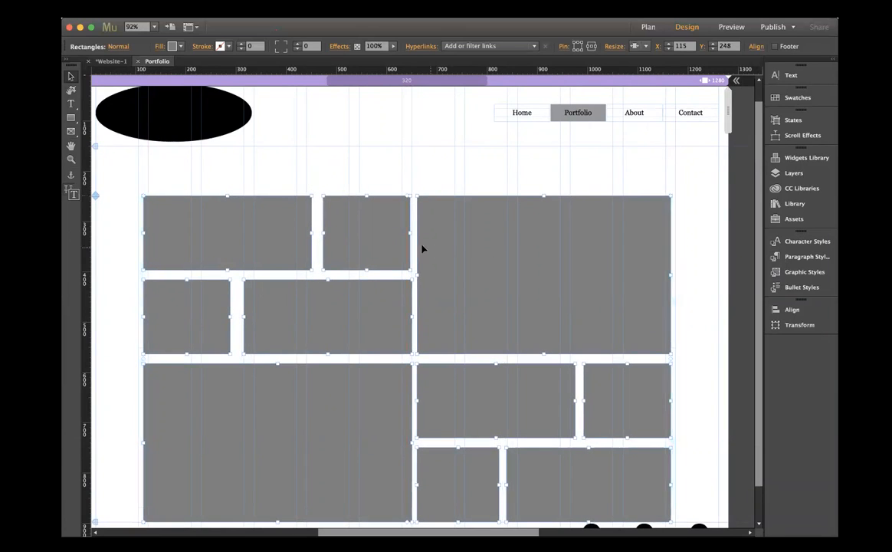
{"action": "scroll", "coordinate": [423, 249], "scroll_direction": "down", "scroll_amount": 3}
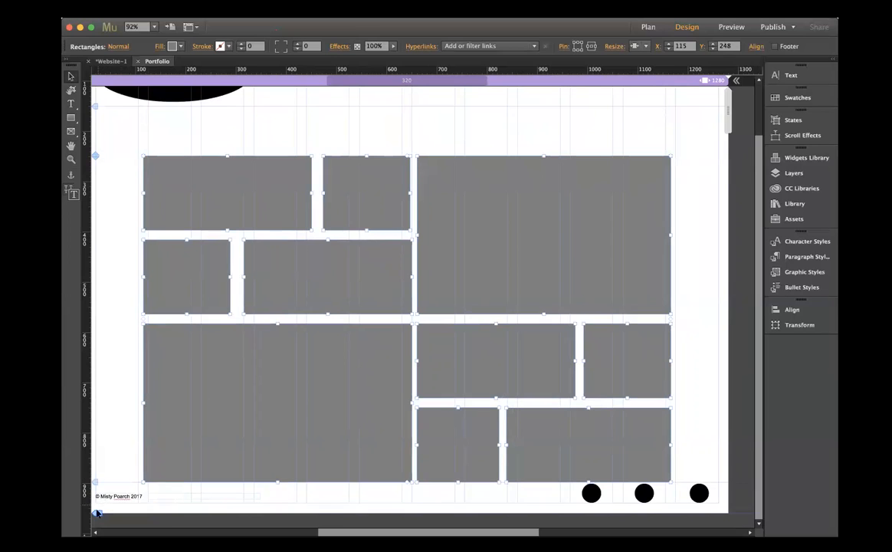
{"action": "left_click_drag", "start_coordinate": [96, 513], "coordinate": [119, 467]}
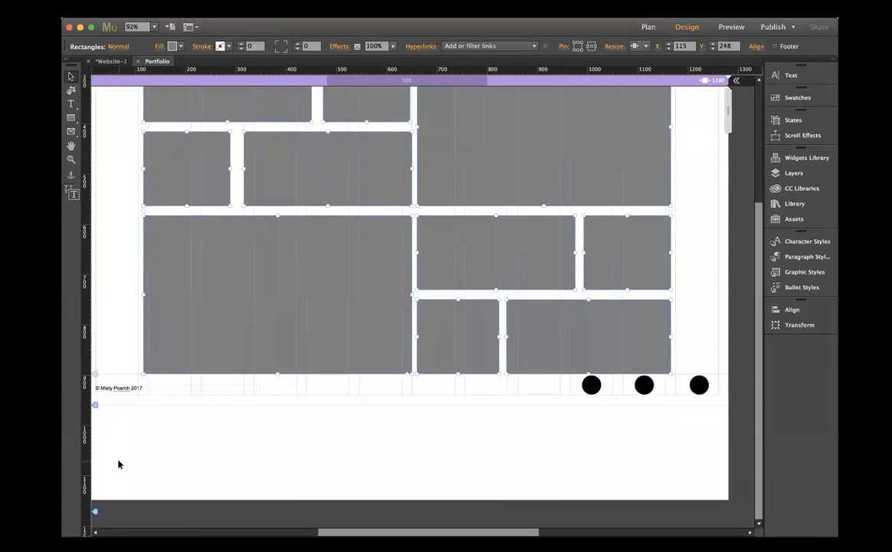
{"action": "key", "text": "super+z"}
- Lower the page bottom slightly to leave a small gap between the lowest rectangles and the footer
{"action": "left_click", "coordinate": [96, 513]}
{"action": "scroll", "coordinate": [154, 491], "scroll_direction": "left", "scroll_amount": 5}
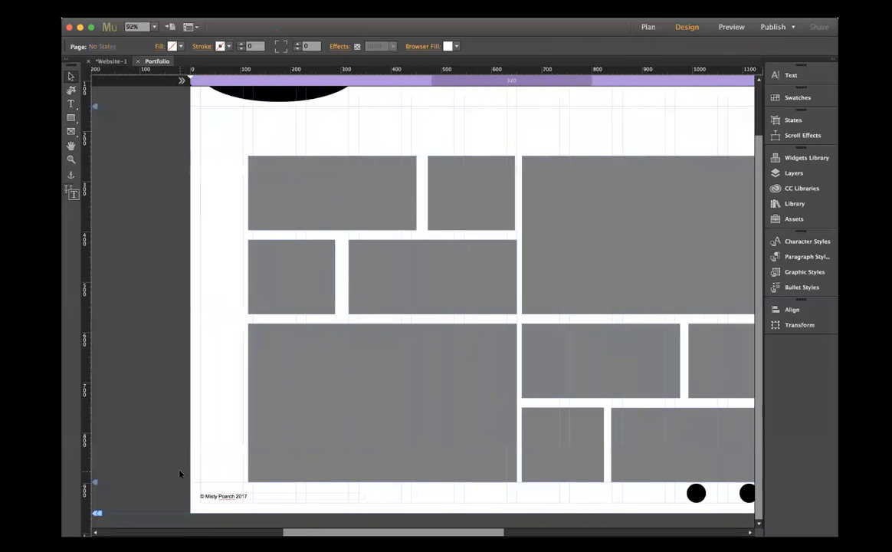
{"action": "left_click_drag", "start_coordinate": [96, 513], "coordinate": [99, 438]}
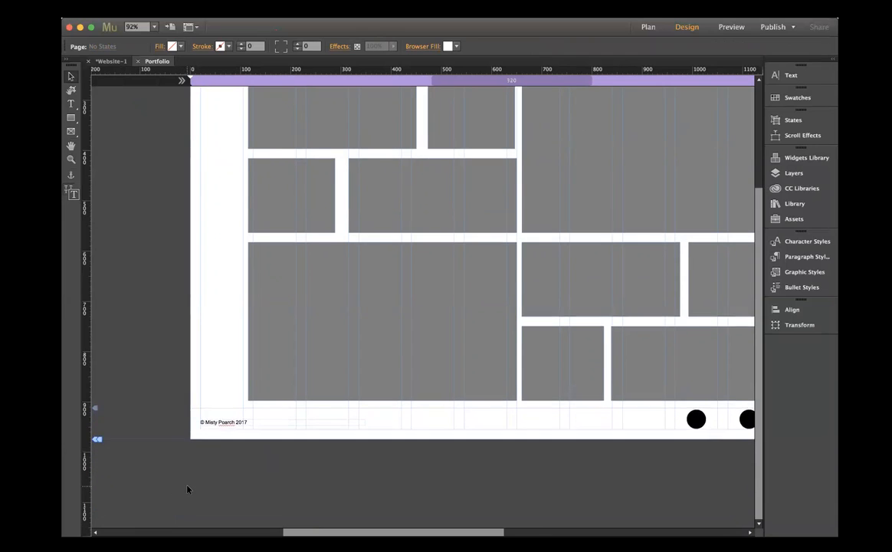
- Add two horizontal ruler guides across the Portfolio page at Y 602 and Y 798
{"action": "scroll", "coordinate": [187, 488], "scroll_direction": "up", "scroll_amount": 5}
{"action": "left_click", "coordinate": [192, 12]}
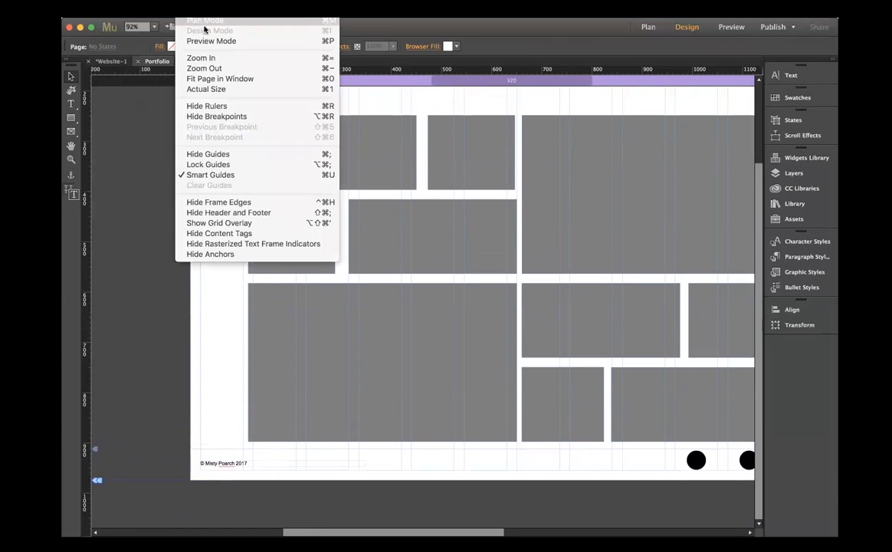
{"action": "left_click", "coordinate": [215, 80]}
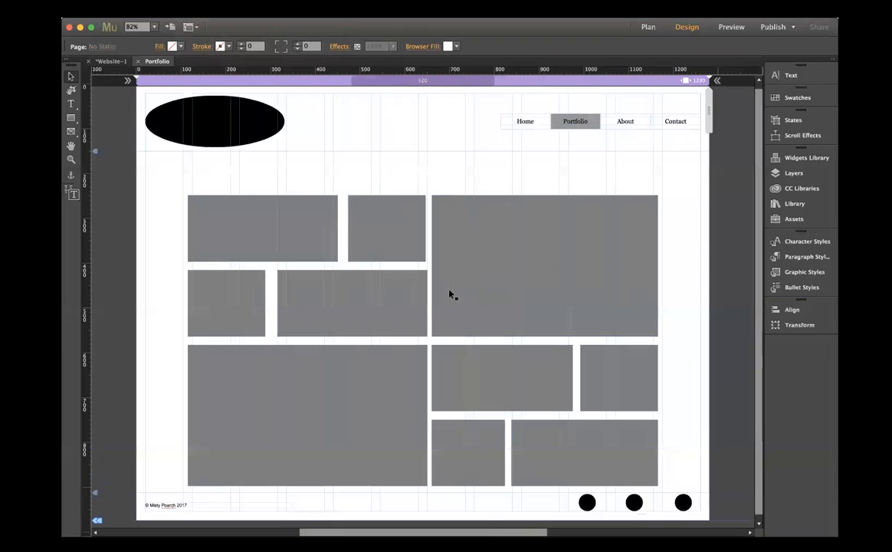
{"action": "left_click_drag", "start_coordinate": [313, 71], "coordinate": [311, 356]}
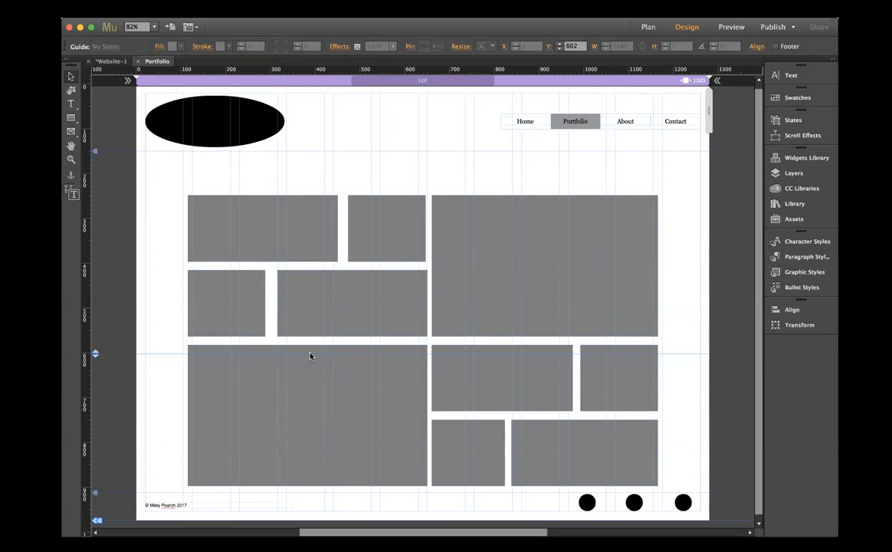
{"action": "left_click_drag", "start_coordinate": [355, 71], "coordinate": [359, 441]}
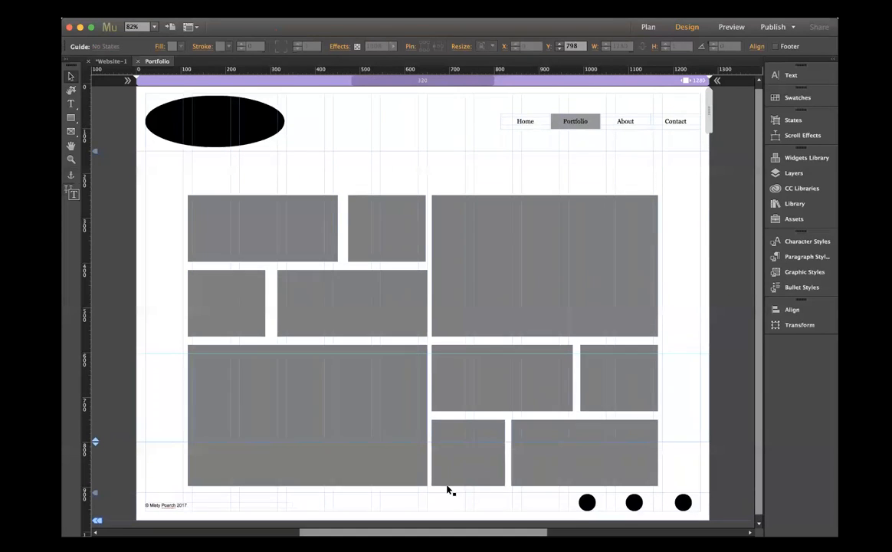
{"action": "scroll", "coordinate": [447, 488], "scroll_direction": "up", "scroll_amount": 1}
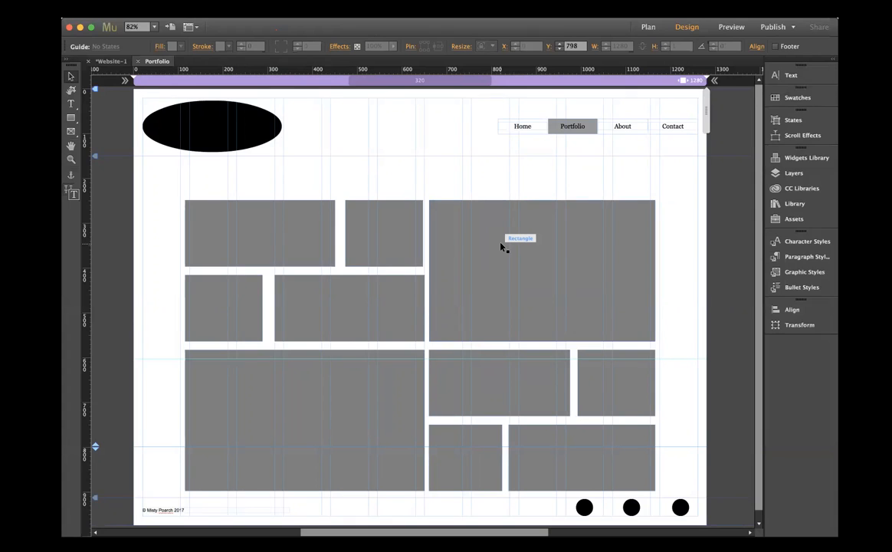
- Close the Portfolio page and open the About page for editing
{"action": "left_click", "coordinate": [138, 62]}
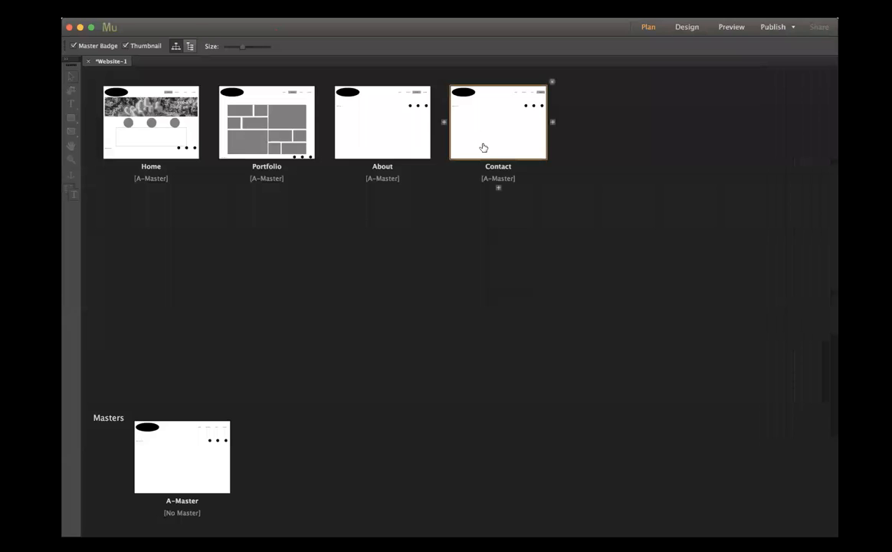
{"action": "left_click", "coordinate": [376, 132]}
{"action": "double_click", "coordinate": [378, 132]}
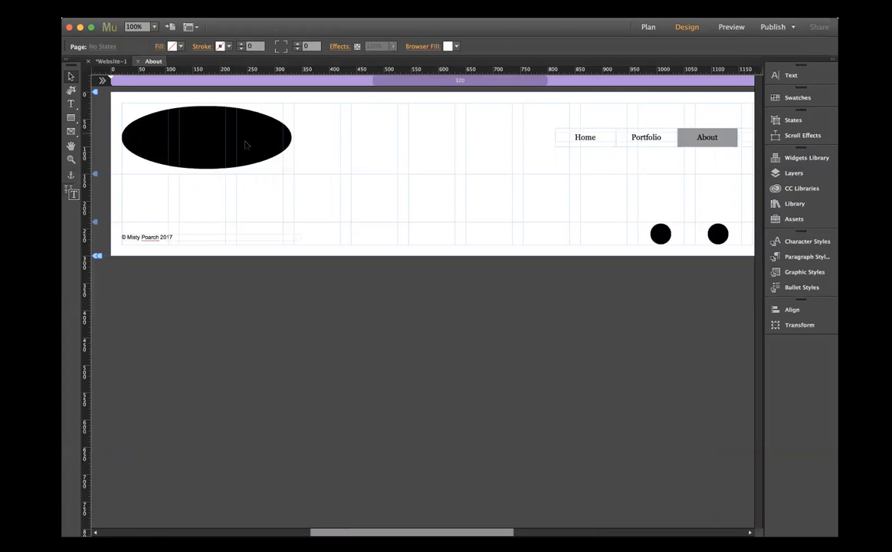
- Draw a large ellipse about 300 px wide below the navigation menu at X 744, Y 166
{"action": "left_click", "coordinate": [72, 119]}
{"action": "left_click", "coordinate": [71, 132]}
{"action": "left_click", "coordinate": [70, 117]}
{"action": "left_click", "coordinate": [85, 137]}
{"action": "left_click_drag", "start_coordinate": [517, 183], "coordinate": [682, 337]}
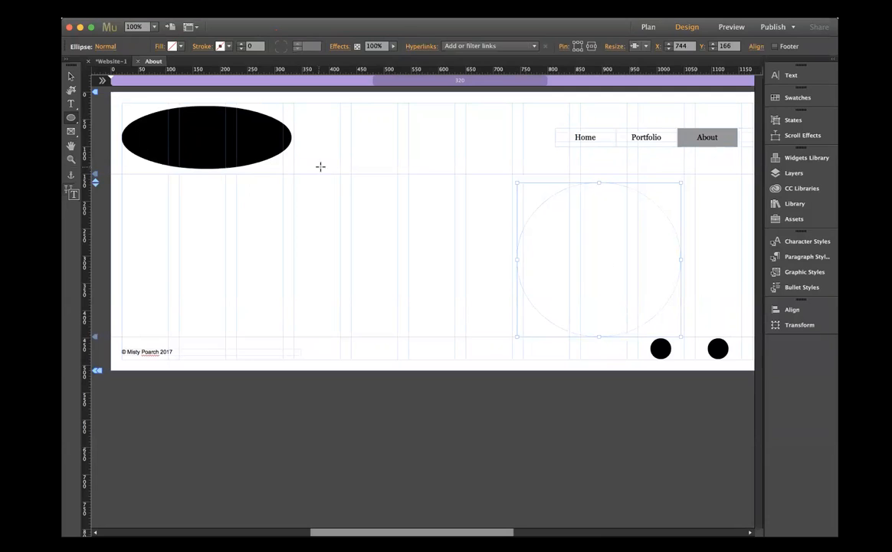
- Fill the new ellipse with grey 7F7F7F and move it to X 741, Y 154
{"action": "left_click", "coordinate": [172, 46]}
{"action": "left_click", "coordinate": [310, 63]}
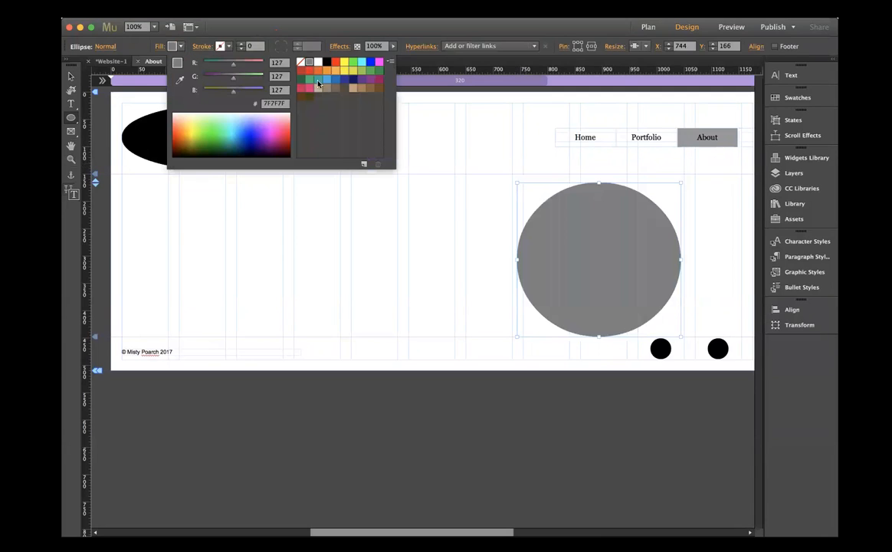
{"action": "left_click", "coordinate": [449, 237]}
{"action": "left_click", "coordinate": [70, 76]}
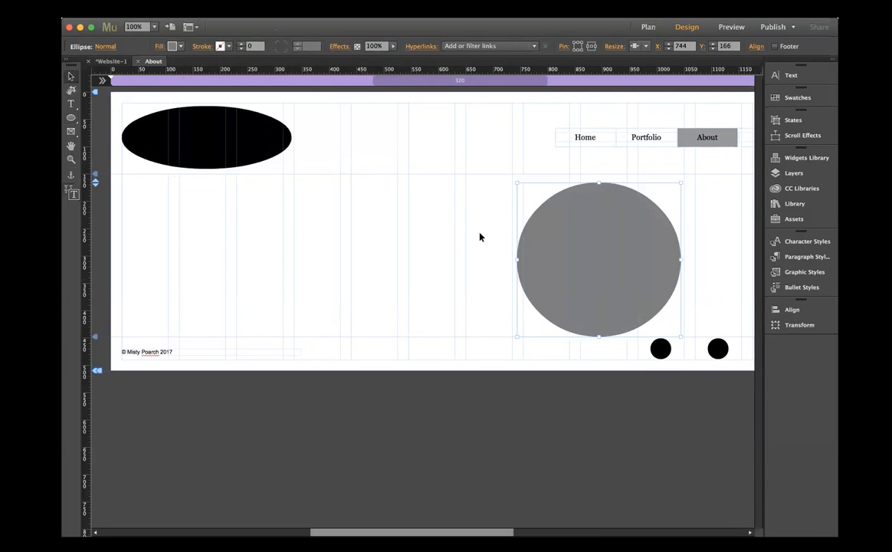
{"action": "left_click_drag", "start_coordinate": [616, 279], "coordinate": [607, 272]}
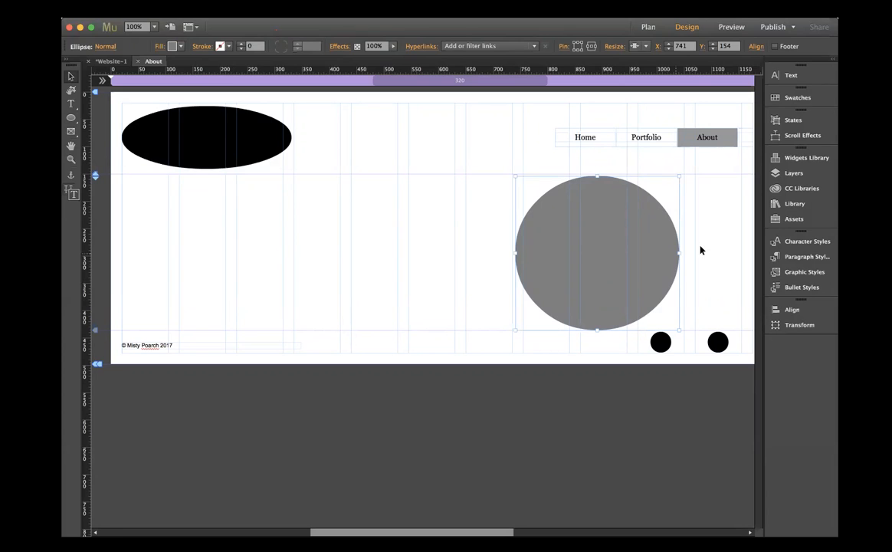
- Add a Facebook Comments widget to the lower left area of the About page and enable Show Mobile UI
{"action": "left_click", "coordinate": [785, 159]}
{"action": "left_click", "coordinate": [641, 383]}
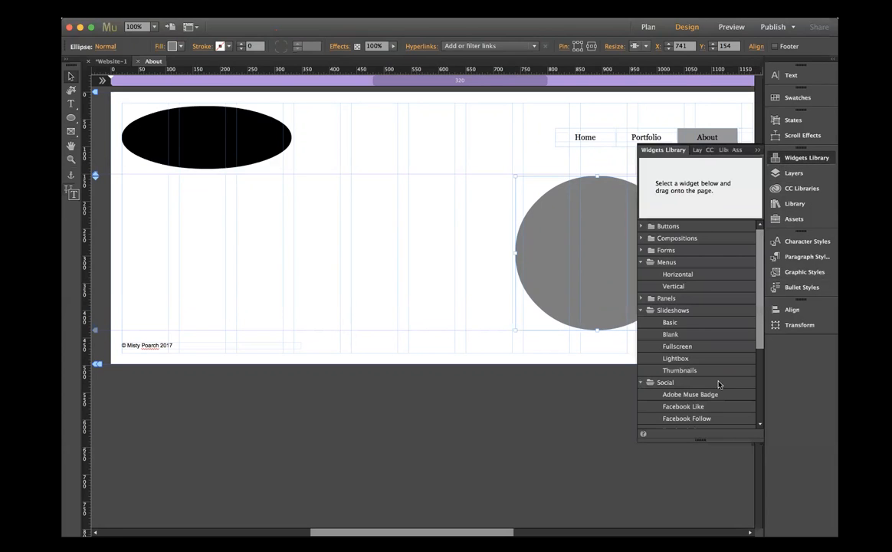
{"action": "scroll", "coordinate": [719, 382], "scroll_direction": "down", "scroll_amount": 3}
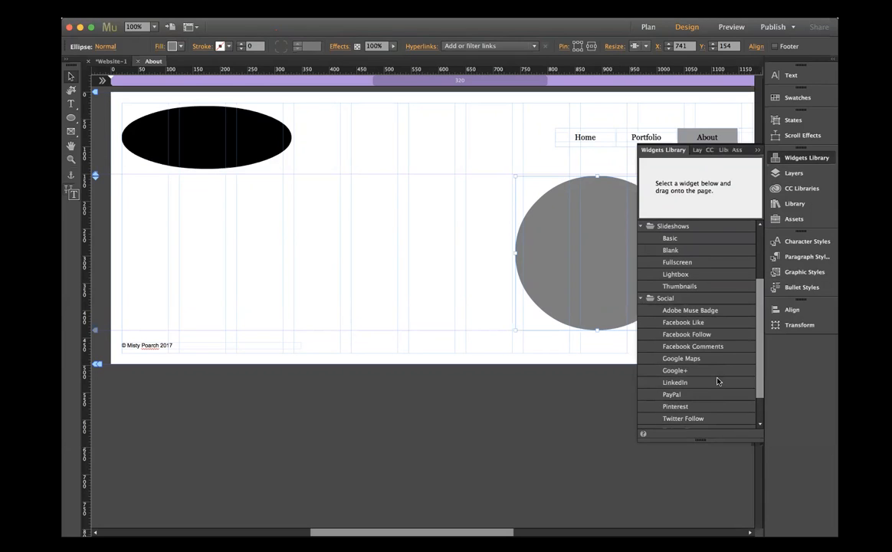
{"action": "left_click", "coordinate": [719, 347]}
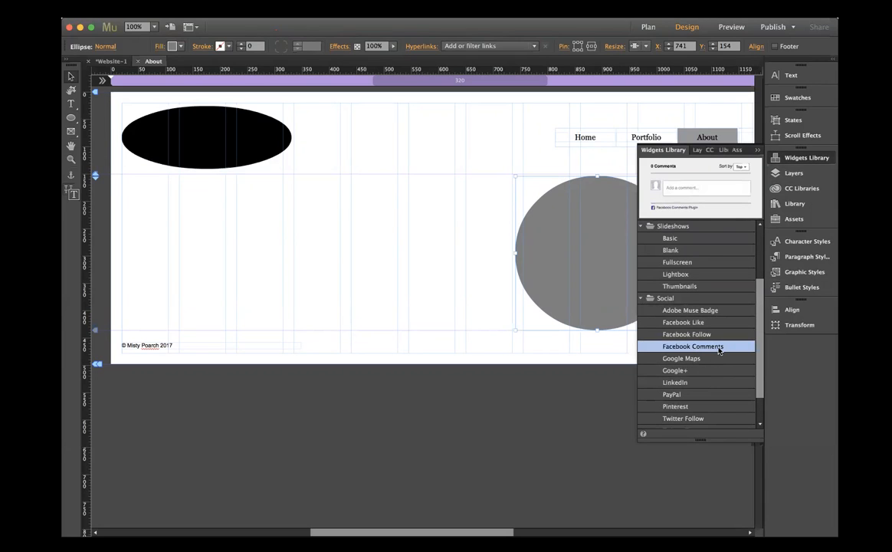
{"action": "scroll", "coordinate": [719, 349], "scroll_direction": "down", "scroll_amount": 1}
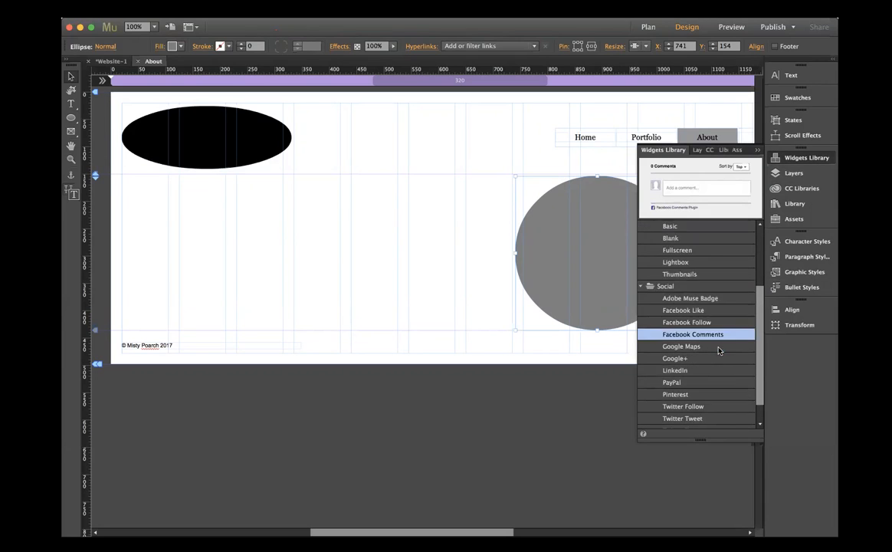
{"action": "left_click", "coordinate": [676, 395]}
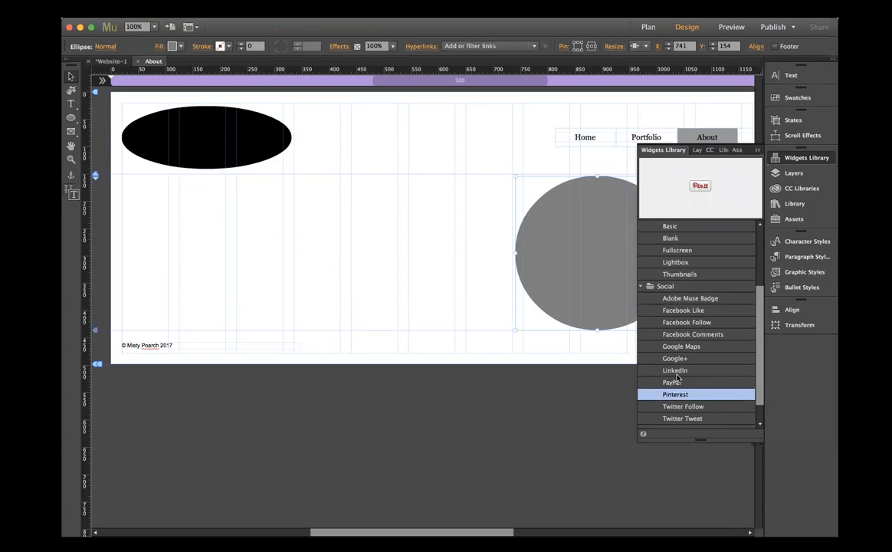
{"action": "left_click", "coordinate": [674, 335]}
{"action": "left_click_drag", "start_coordinate": [669, 340], "coordinate": [138, 277]}
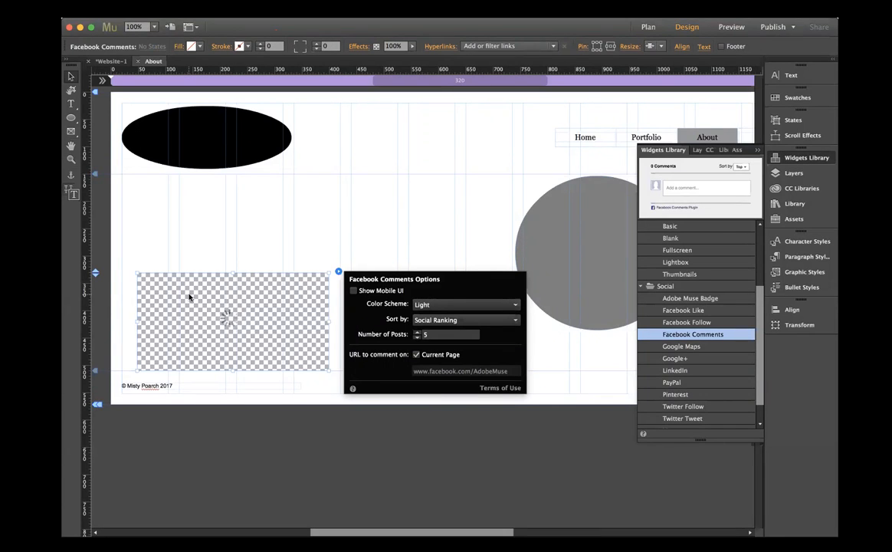
{"action": "left_click", "coordinate": [354, 291]}
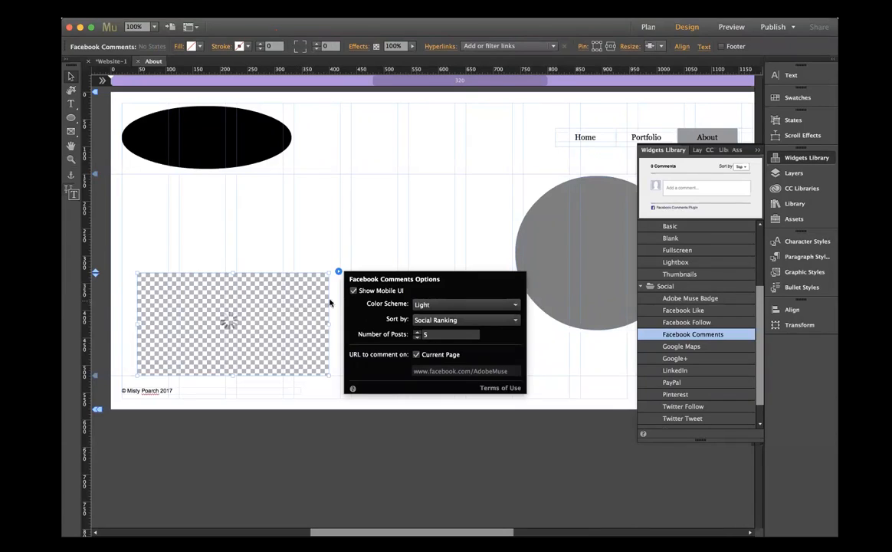
- Extend the About page's bottom slightly and position the Facebook Comments widget centred directly beneath the grey ellipse
{"action": "left_click_drag", "start_coordinate": [214, 293], "coordinate": [198, 351]}
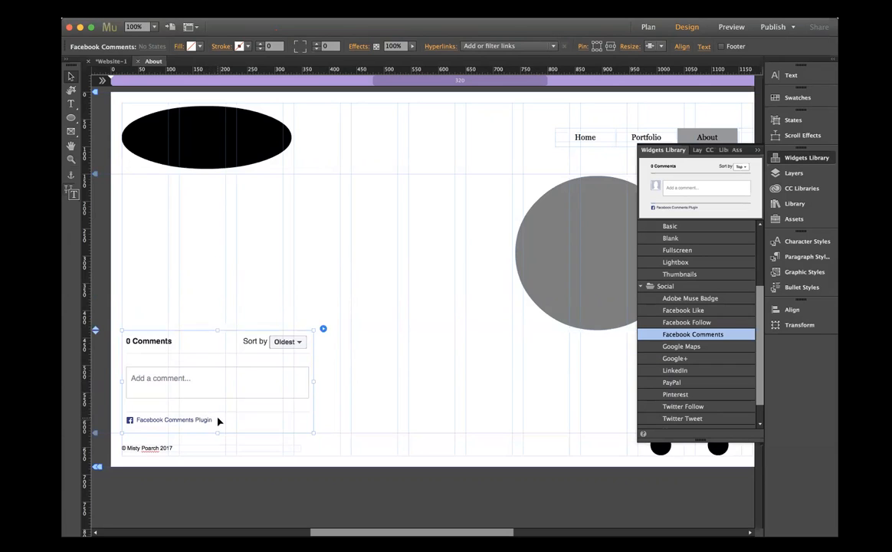
{"action": "left_click_drag", "start_coordinate": [96, 466], "coordinate": [96, 478]}
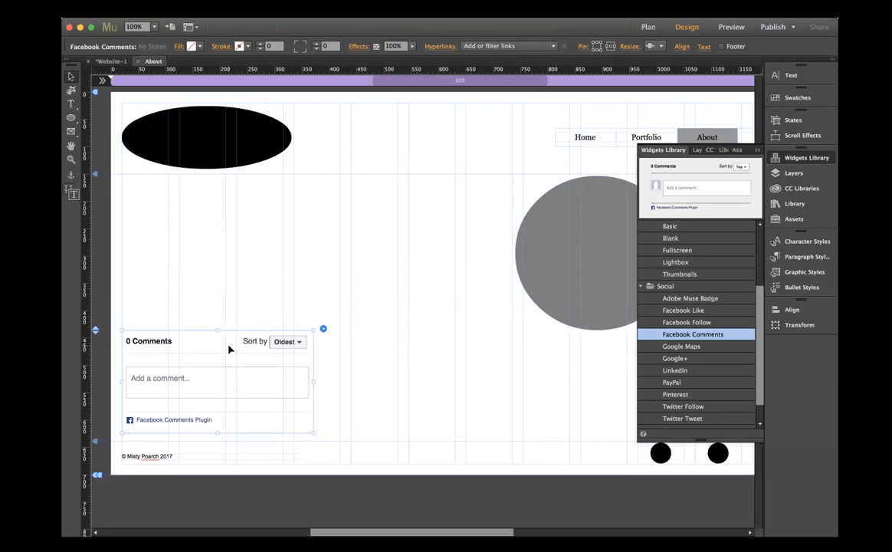
{"action": "left_click", "coordinate": [757, 151]}
{"action": "left_click_drag", "start_coordinate": [195, 343], "coordinate": [573, 358]}
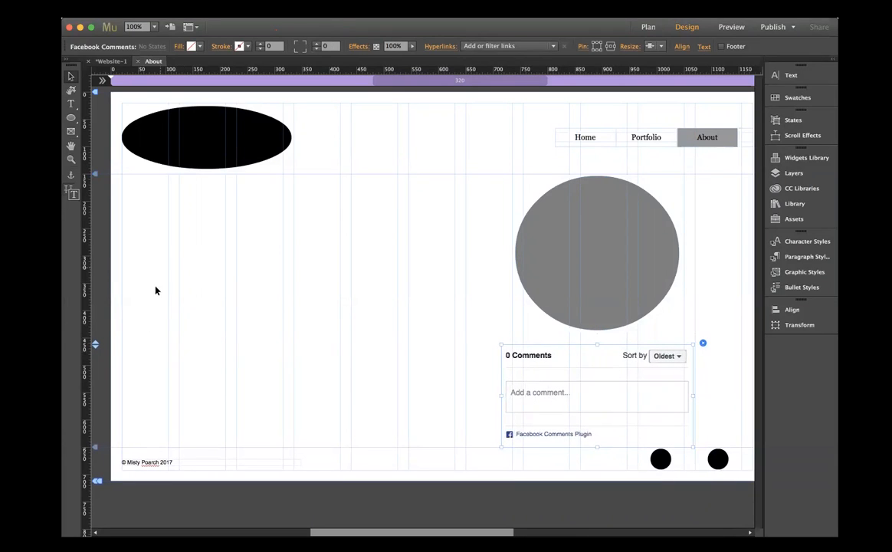
- Draw a wide rectangle about 590 by 210 px beside the comments widget at X 68, Y 436
{"action": "left_click", "coordinate": [71, 120]}
{"action": "left_click", "coordinate": [69, 121]}
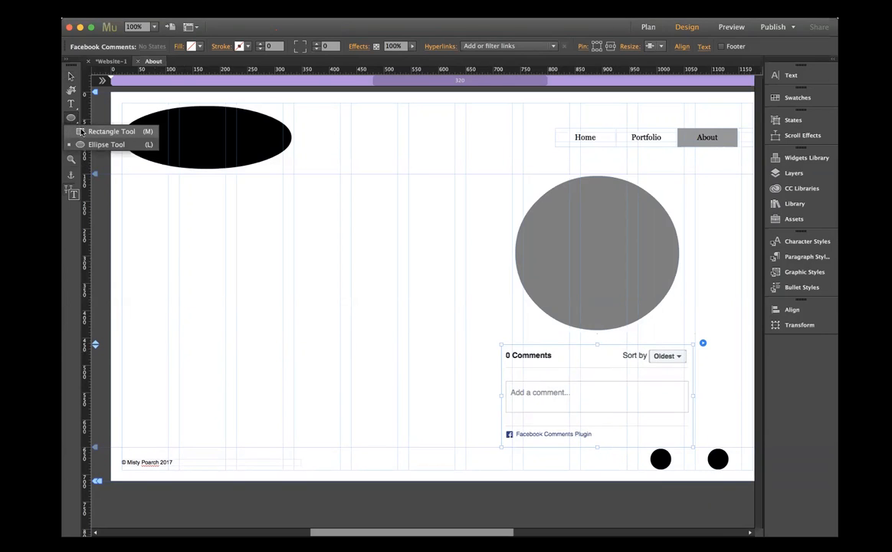
{"action": "left_click", "coordinate": [92, 125]}
{"action": "mouse_move", "coordinate": [148, 330]}
{"action": "left_mouse_down"}
{"action": "mouse_move", "coordinate": [227, 407]}
{"action": "mouse_move", "coordinate": [350, 440]}
{"action": "mouse_move", "coordinate": [470, 444]}
{"action": "left_mouse_up"}
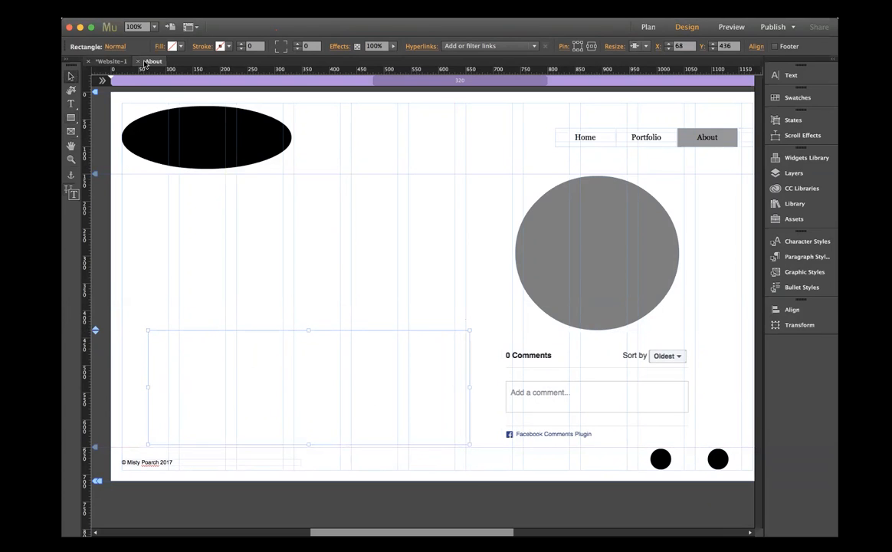
- Fill the wide rectangle with grey 7F7F7F and move it to X 55, Y 429
{"action": "left_click", "coordinate": [170, 46]}
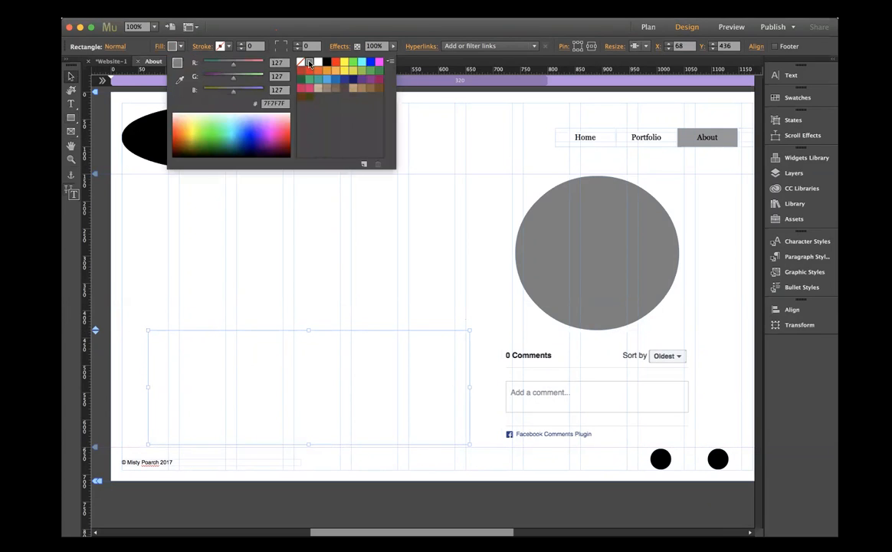
{"action": "left_click", "coordinate": [319, 86]}
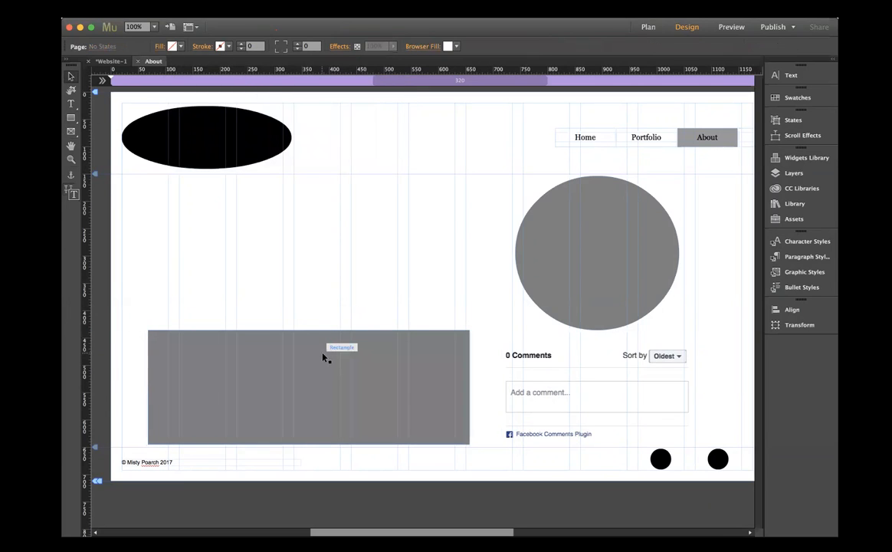
{"action": "left_click_drag", "start_coordinate": [323, 358], "coordinate": [317, 352]}
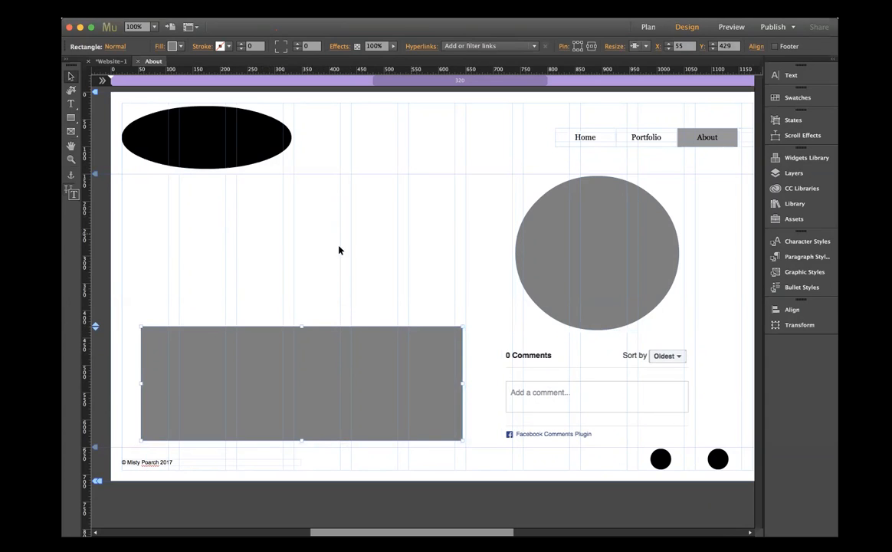
{"action": "left_click", "coordinate": [351, 285]}
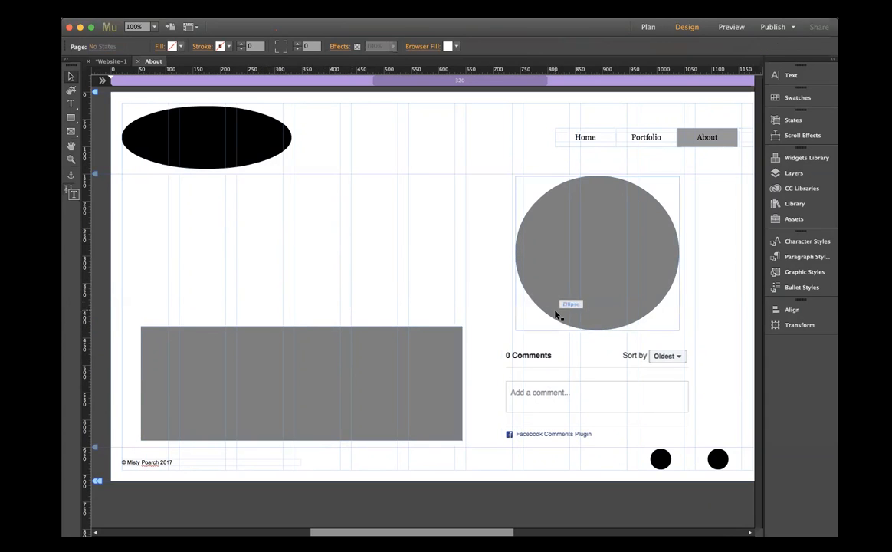
- Close the About page and open the Contact page for editing
{"action": "left_click", "coordinate": [139, 62]}
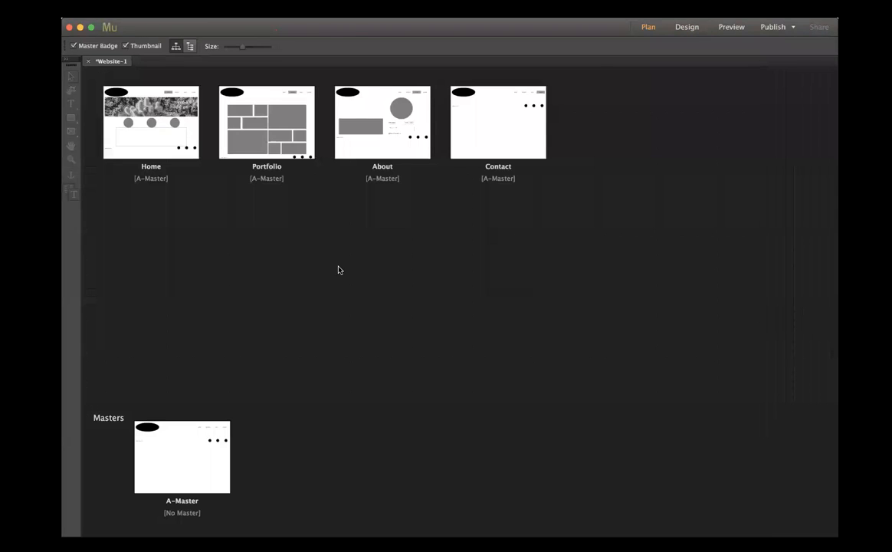
{"action": "left_click", "coordinate": [498, 113]}
{"action": "double_click", "coordinate": [462, 140]}
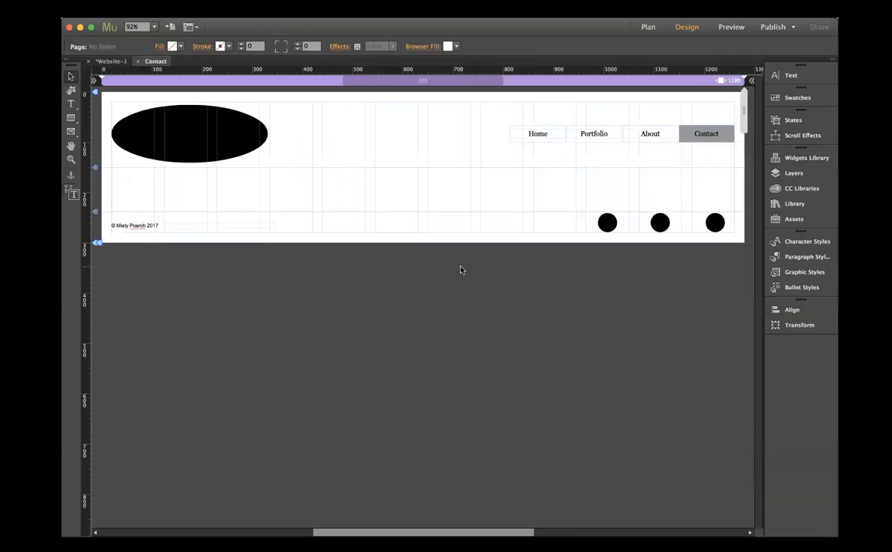
- Add a Simple Contact form widget to the Contact page and position it at X 440, Y 385
{"action": "left_click", "coordinate": [805, 159]}
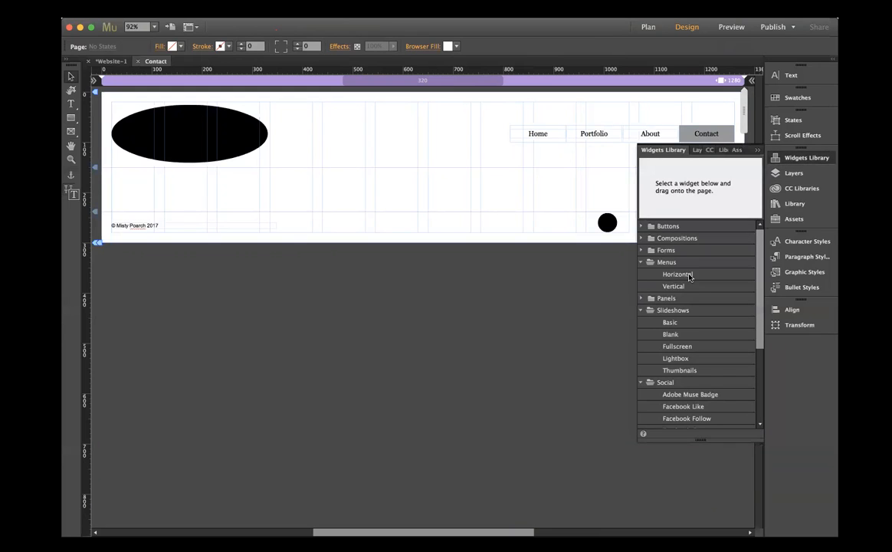
{"action": "left_click", "coordinate": [641, 262]}
{"action": "left_click", "coordinate": [641, 286]}
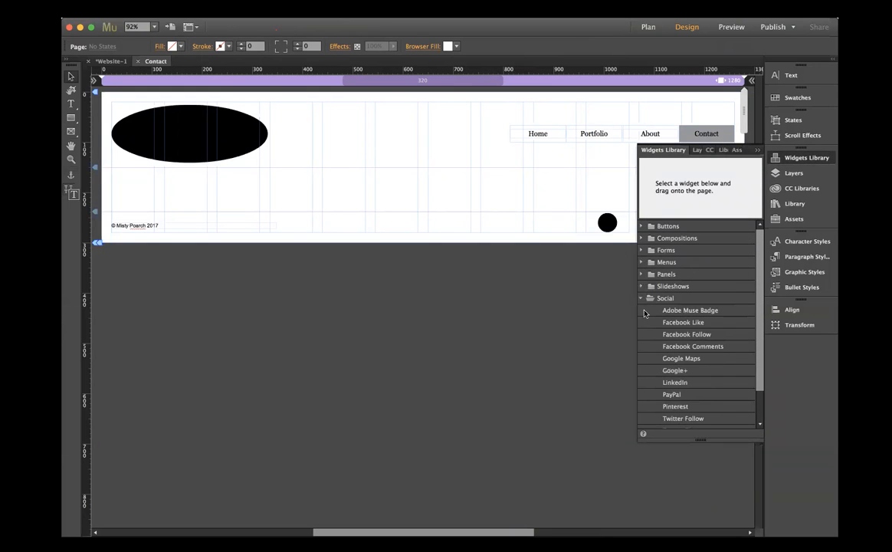
{"action": "left_click", "coordinate": [641, 299]}
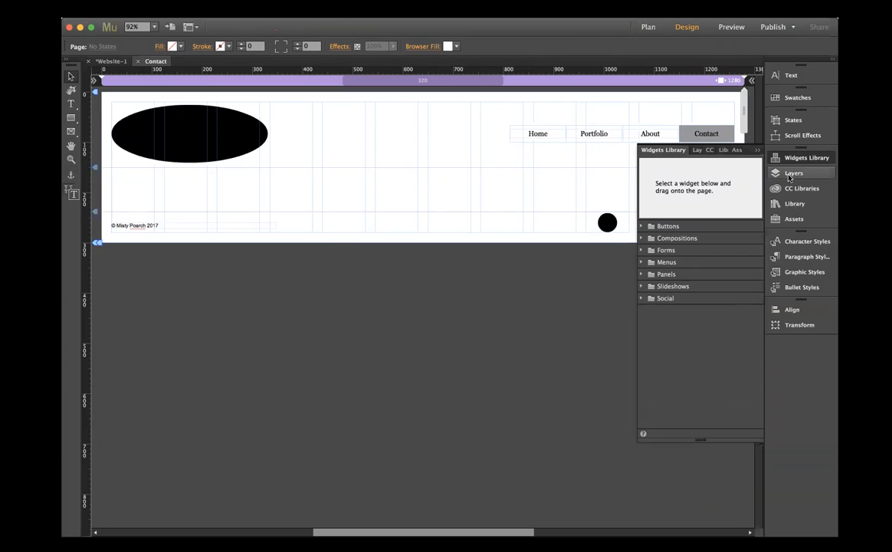
{"action": "left_click", "coordinate": [641, 251]}
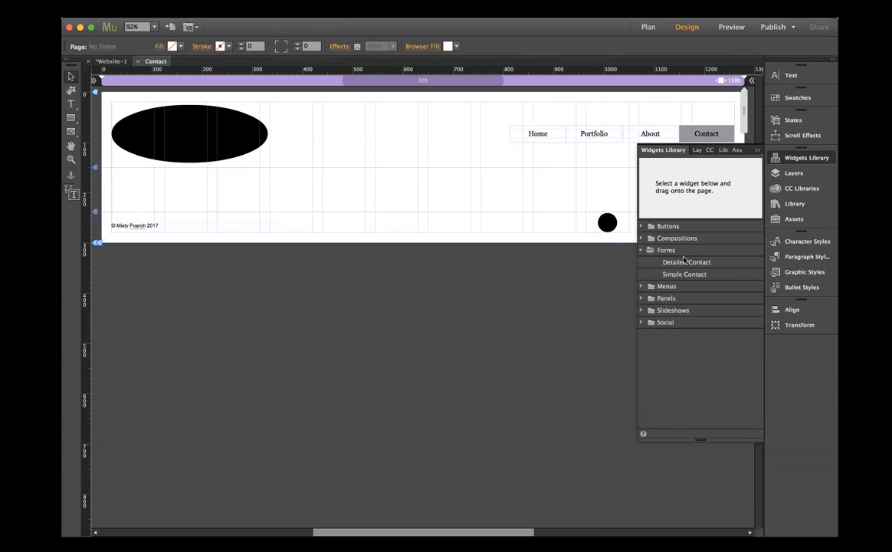
{"action": "left_click", "coordinate": [675, 275]}
{"action": "left_click_drag", "start_coordinate": [647, 263], "coordinate": [510, 180]}
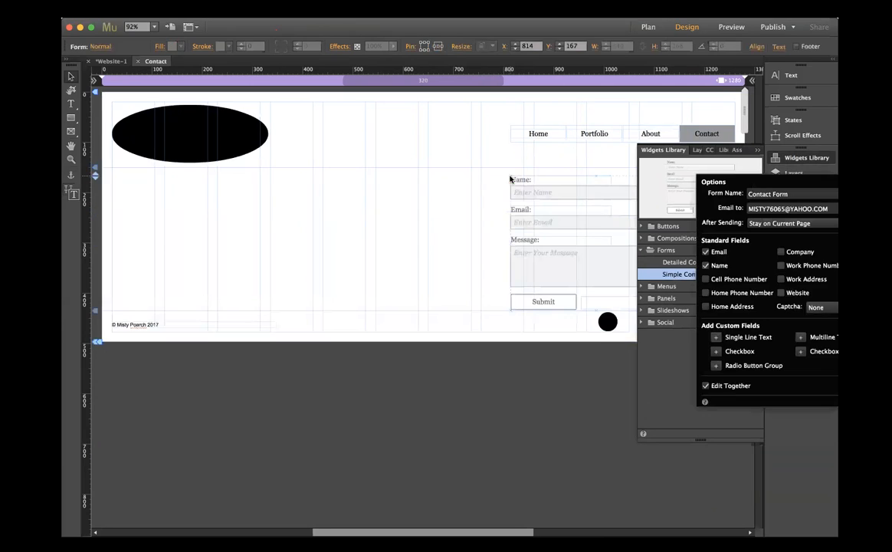
{"action": "left_click", "coordinate": [786, 159]}
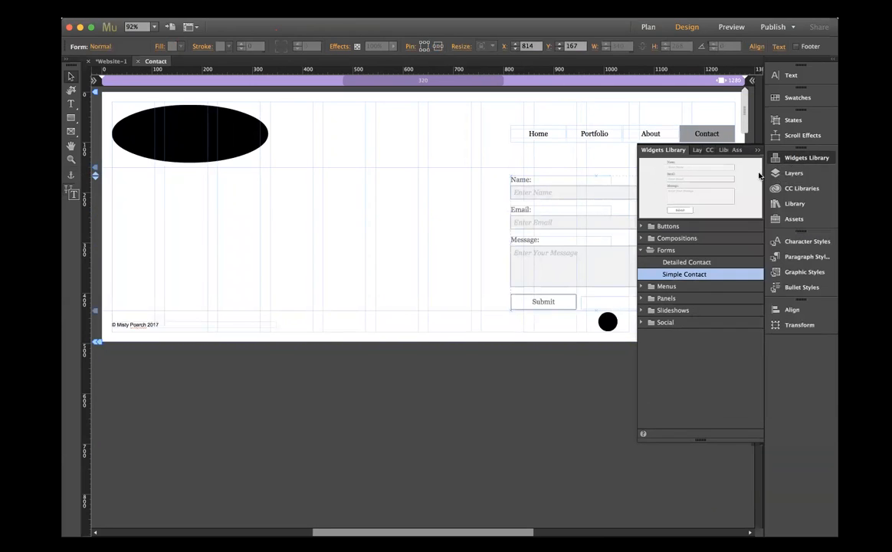
{"action": "left_click_drag", "start_coordinate": [629, 196], "coordinate": [418, 304]}
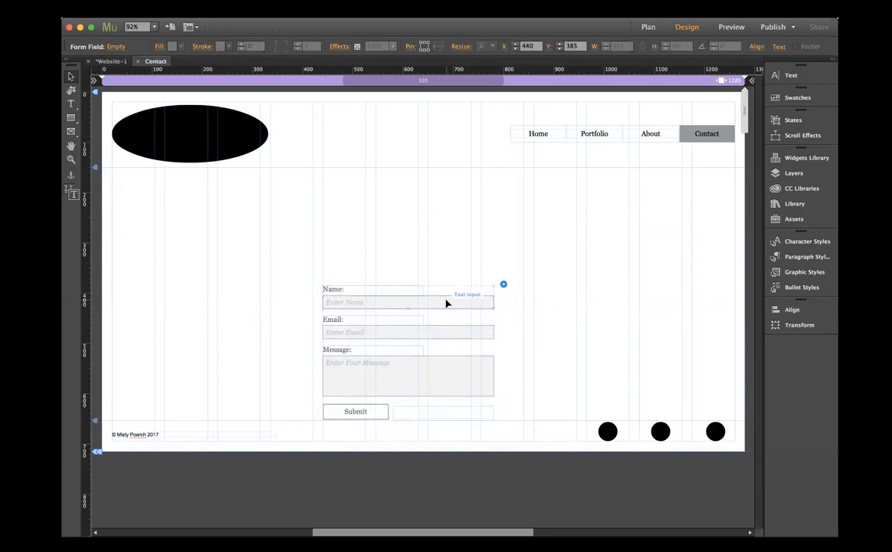
- Enlarge the form's Name input to 610 by 54 px and move the whole Name field up to Y 341
{"action": "left_click", "coordinate": [448, 303]}
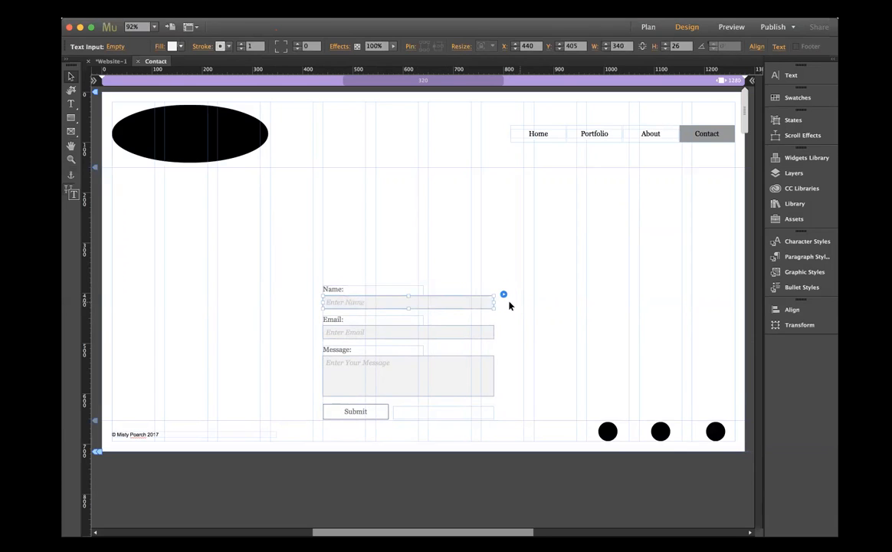
{"action": "left_click_drag", "start_coordinate": [499, 301], "coordinate": [630, 303]}
{"action": "left_click_drag", "start_coordinate": [476, 308], "coordinate": [473, 323]}
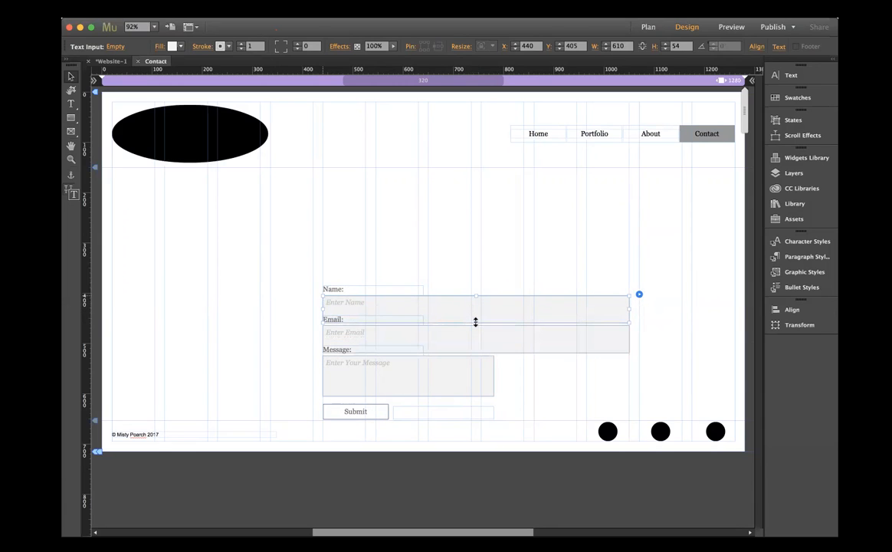
{"action": "left_click", "coordinate": [368, 289]}
{"action": "left_click_drag", "start_coordinate": [369, 304], "coordinate": [371, 283]}
- Move the form's whole Email field up to Y 424, just below the Name field
{"action": "left_click", "coordinate": [363, 321]}
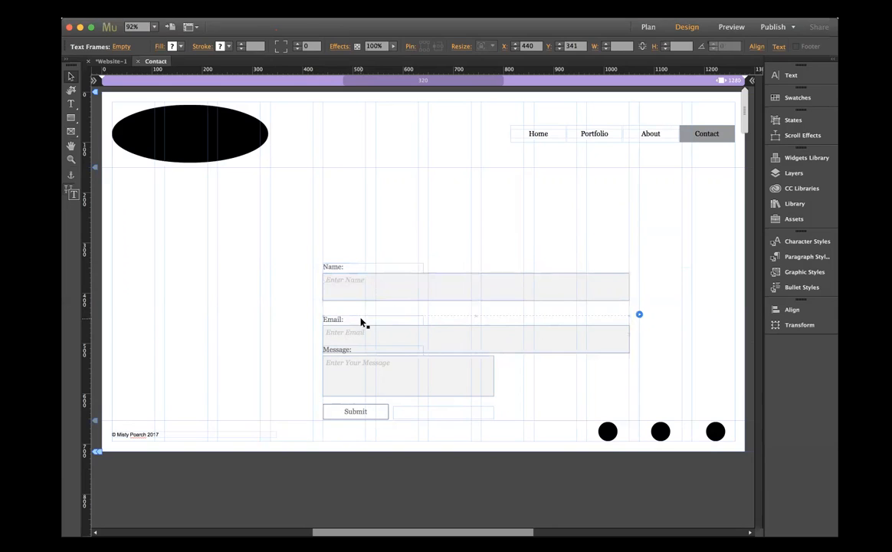
{"action": "left_click", "coordinate": [363, 334], "text": "shift"}
{"action": "left_click", "coordinate": [365, 323]}
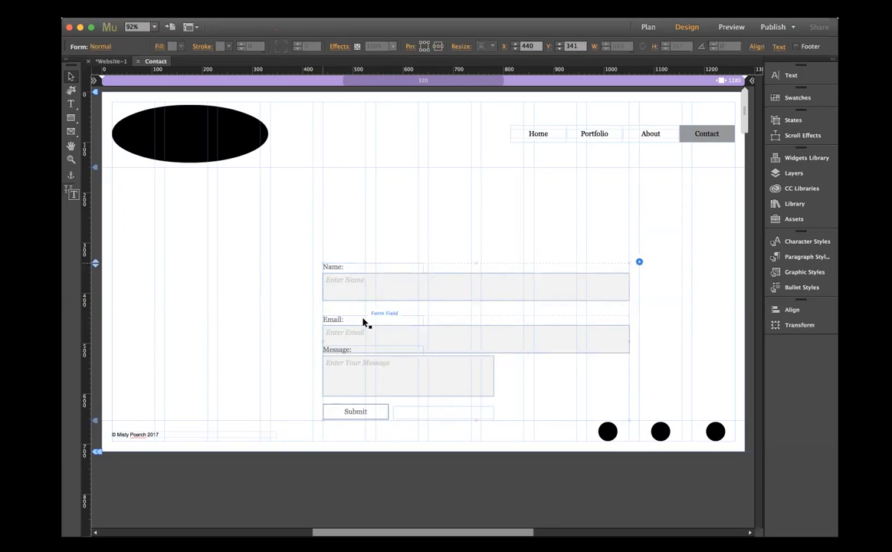
{"action": "left_click_drag", "start_coordinate": [365, 322], "coordinate": [365, 309]}
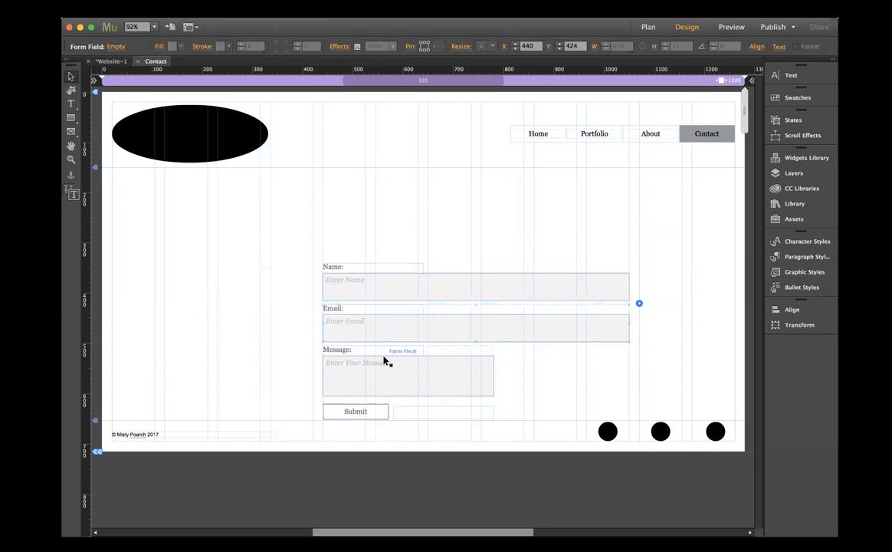
- Widen the form's Message input to 610 px to match the inputs above it
{"action": "left_click", "coordinate": [419, 373]}
{"action": "left_click", "coordinate": [419, 373]}
{"action": "left_click_drag", "start_coordinate": [493, 374], "coordinate": [629, 373]}
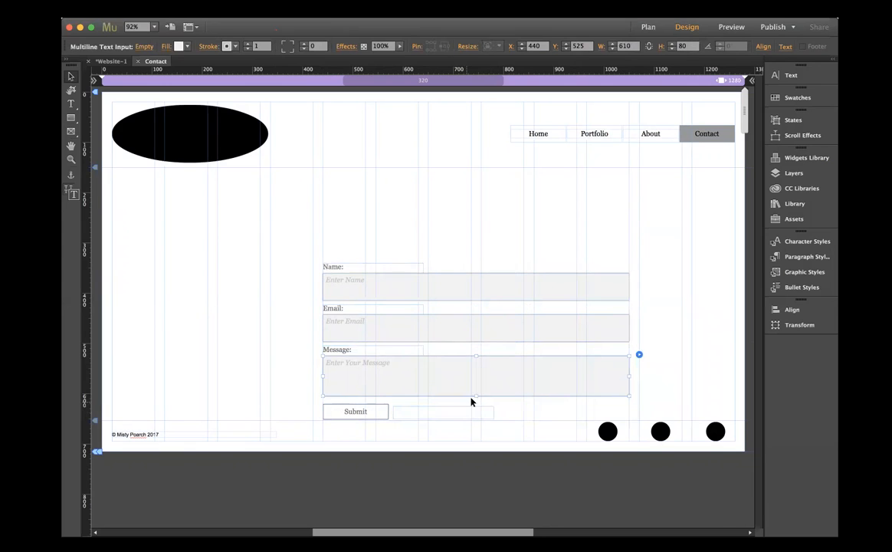
{"action": "mouse_move", "coordinate": [475, 396]}
{"action": "left_mouse_down"}
{"action": "mouse_move", "coordinate": [474, 418]}
{"action": "mouse_move", "coordinate": [473, 398]}
{"action": "left_mouse_up"}
- Move the form's Submit button down together with its status message to leave a gap under the Message input
{"action": "left_click", "coordinate": [433, 414]}
{"action": "left_click", "coordinate": [370, 416], "text": "shift"}
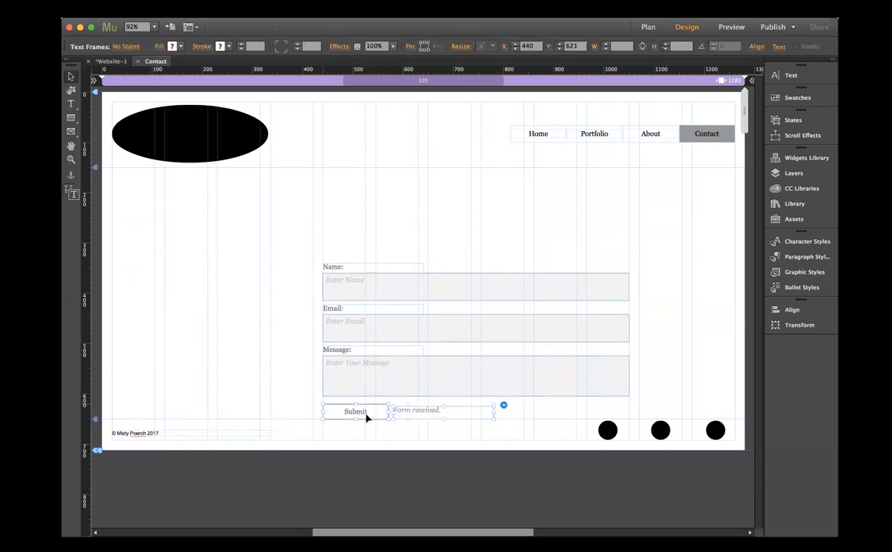
{"action": "left_click_drag", "start_coordinate": [371, 427], "coordinate": [371, 476]}
- Extend the Message input downward to a height of 186 px
{"action": "left_click", "coordinate": [427, 387]}
{"action": "left_click", "coordinate": [474, 393]}
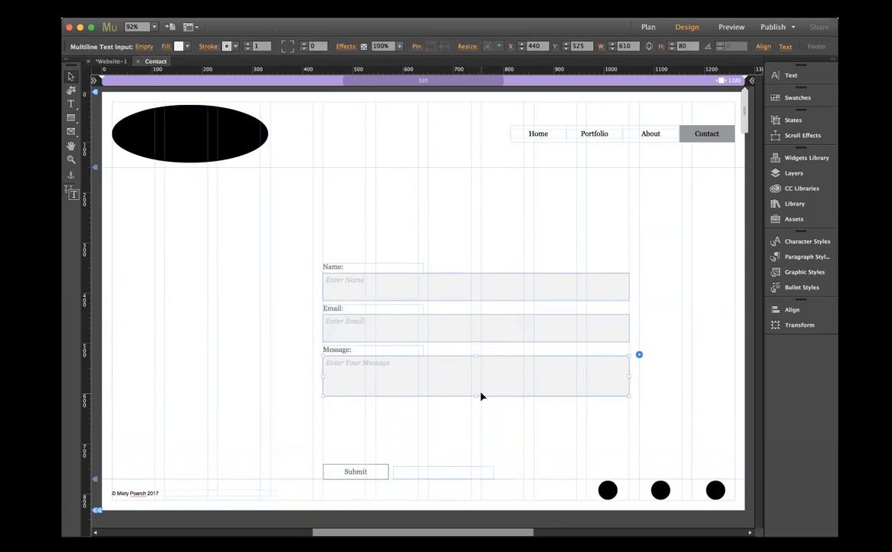
{"action": "left_click_drag", "start_coordinate": [476, 396], "coordinate": [478, 450]}
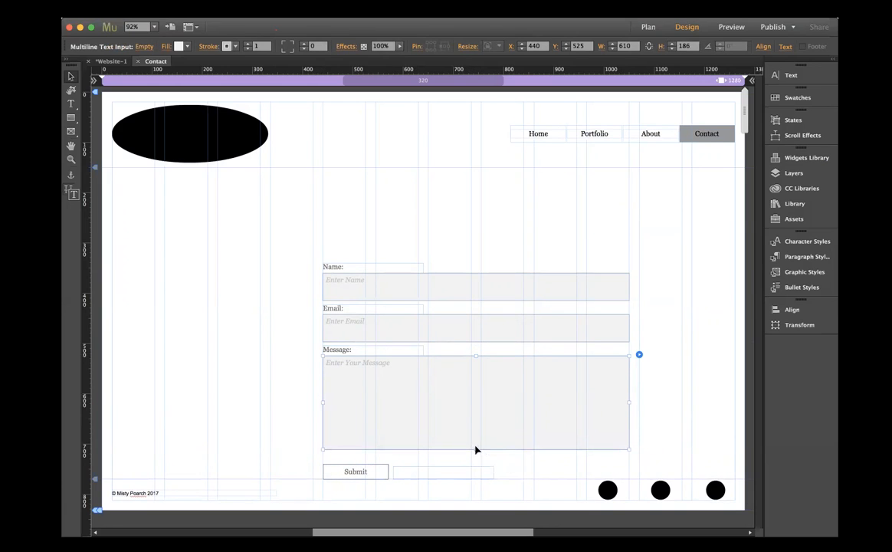
- Raise the Submit button and its status message to sit just beneath the enlarged Message input
{"action": "left_click", "coordinate": [414, 475]}
{"action": "left_click_drag", "start_coordinate": [359, 476], "coordinate": [364, 469]}
{"action": "left_click", "coordinate": [316, 362]}
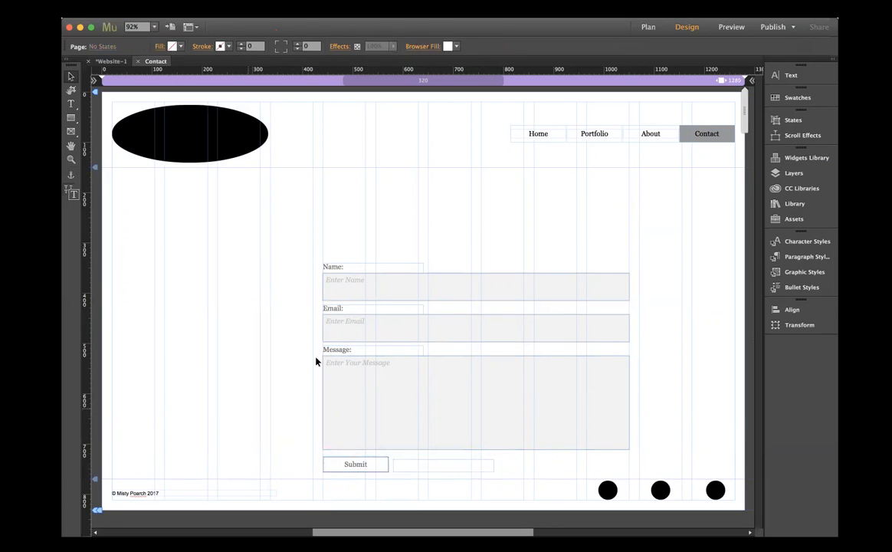
- Move the whole contact form to X 335, Y 473
{"action": "left_click_drag", "start_coordinate": [488, 334], "coordinate": [435, 337]}
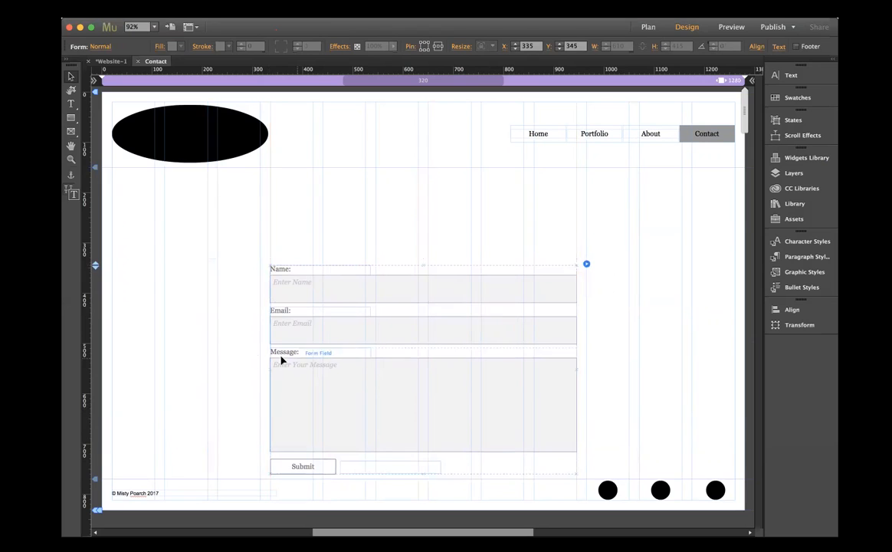
{"action": "left_click", "coordinate": [207, 360]}
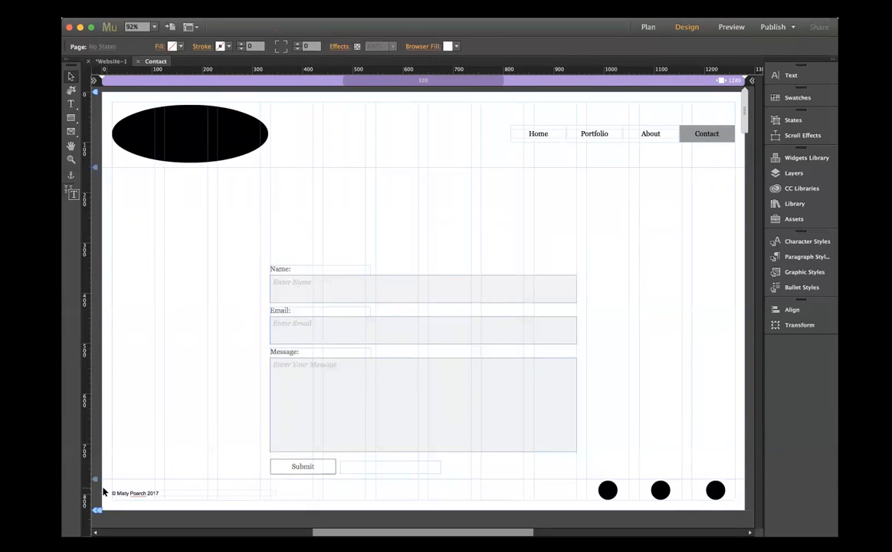
{"action": "left_click_drag", "start_coordinate": [443, 340], "coordinate": [442, 402]}
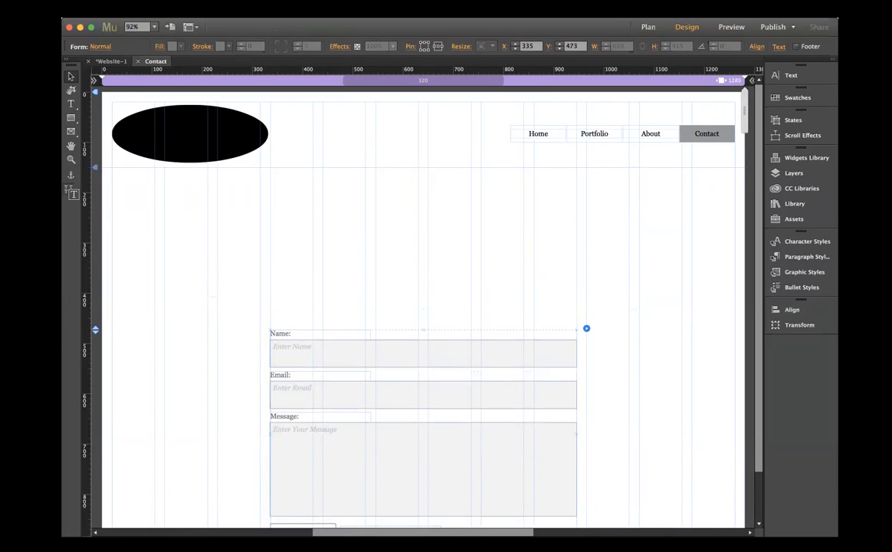
- Draw a thin rectangle across the content width above the form at X 20, Y 332 and fill it with grey
{"action": "left_click", "coordinate": [70, 119]}
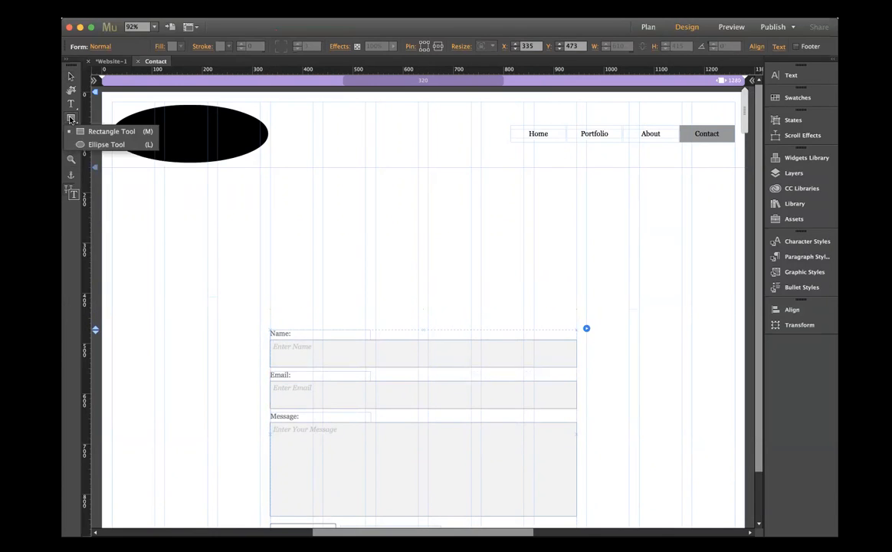
{"action": "left_click", "coordinate": [107, 131]}
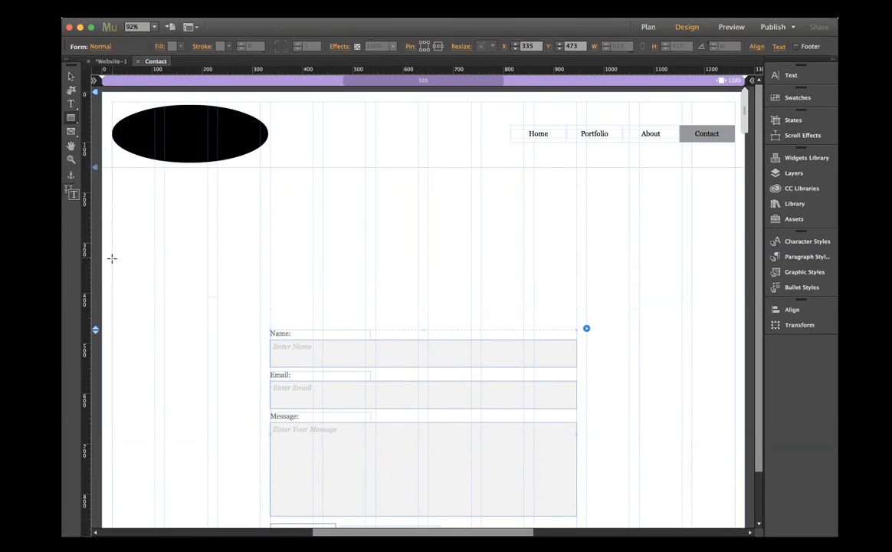
{"action": "left_click_drag", "start_coordinate": [112, 259], "coordinate": [723, 262]}
{"action": "left_click", "coordinate": [173, 46]}
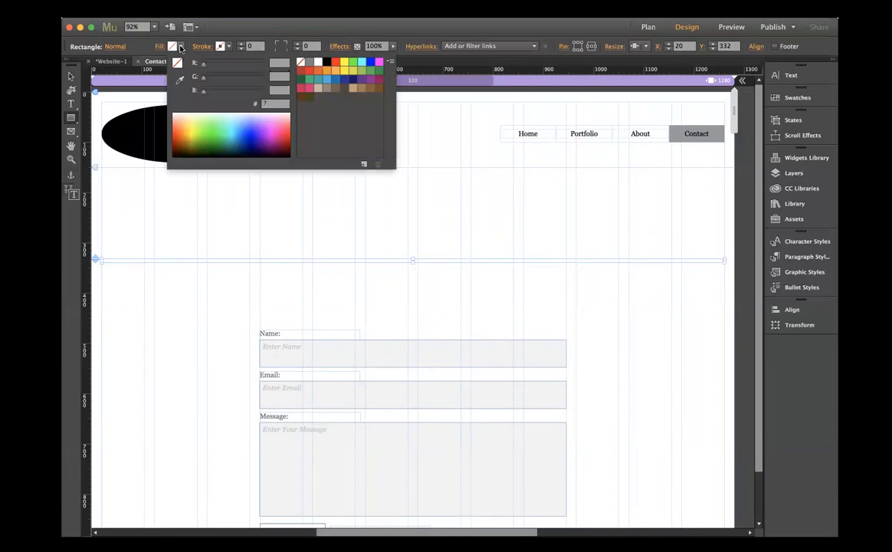
{"action": "left_click", "coordinate": [302, 70]}
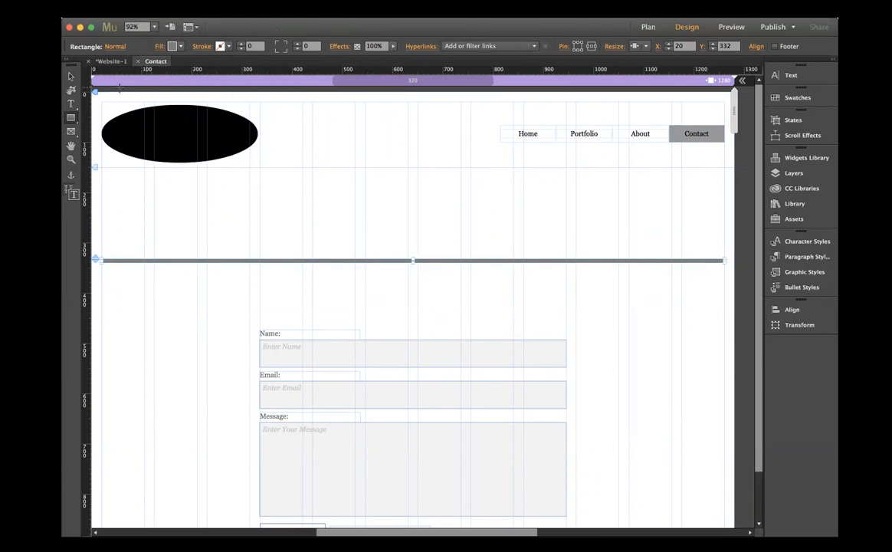
{"action": "left_click", "coordinate": [68, 77]}
{"action": "left_click", "coordinate": [340, 277]}
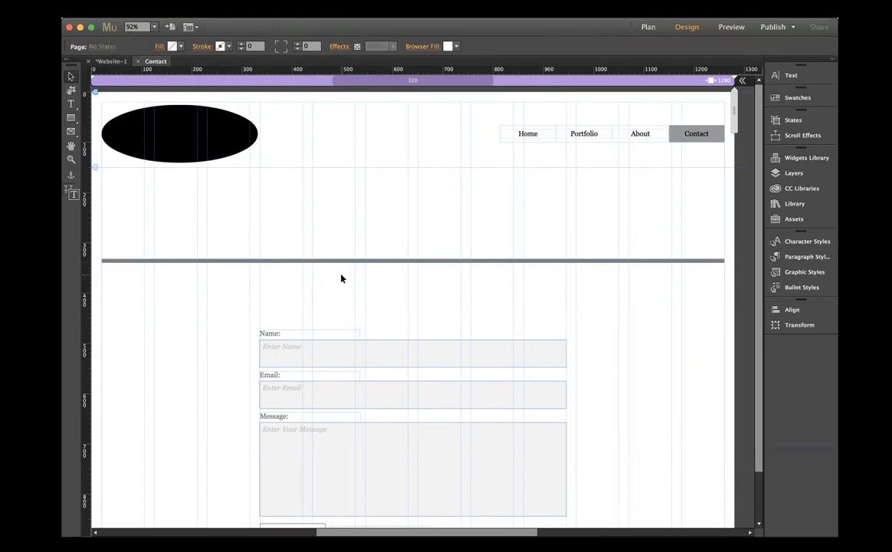
- Move the whole contact form to the page's left margin at X 20, Y 378, below the grey bar
{"action": "scroll", "coordinate": [341, 279], "scroll_direction": "left", "scroll_amount": 1}
{"action": "scroll", "coordinate": [342, 278], "scroll_direction": "left", "scroll_amount": 1}
{"action": "scroll", "coordinate": [342, 279], "scroll_direction": "right", "scroll_amount": 2}
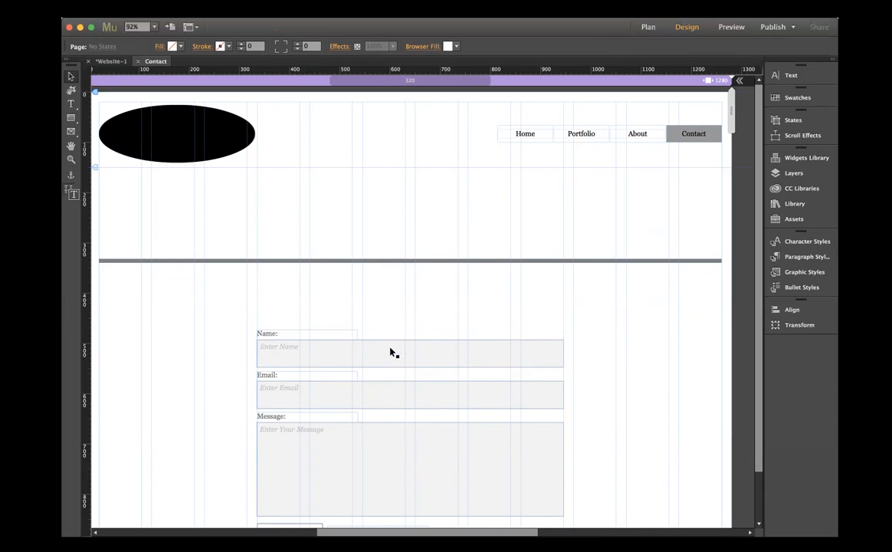
{"action": "scroll", "coordinate": [391, 443], "scroll_direction": "down", "scroll_amount": 3}
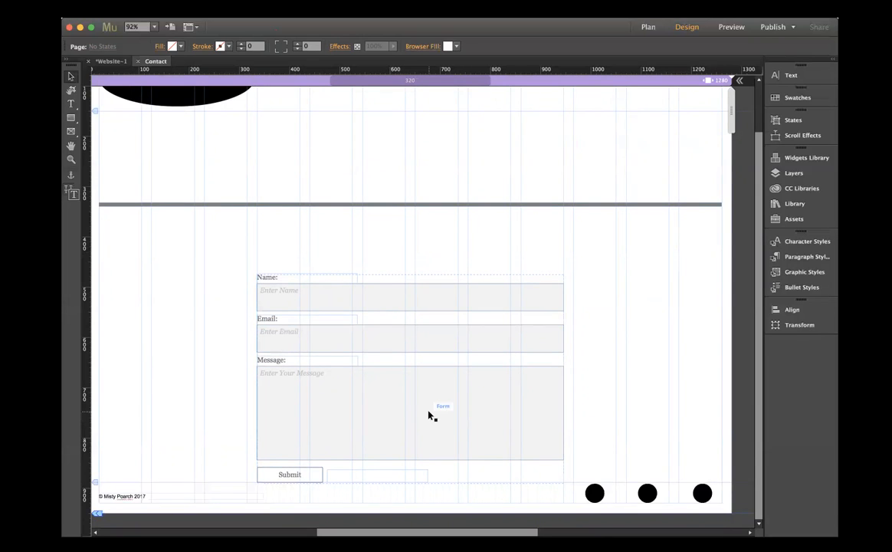
{"action": "left_click_drag", "start_coordinate": [431, 415], "coordinate": [274, 369]}
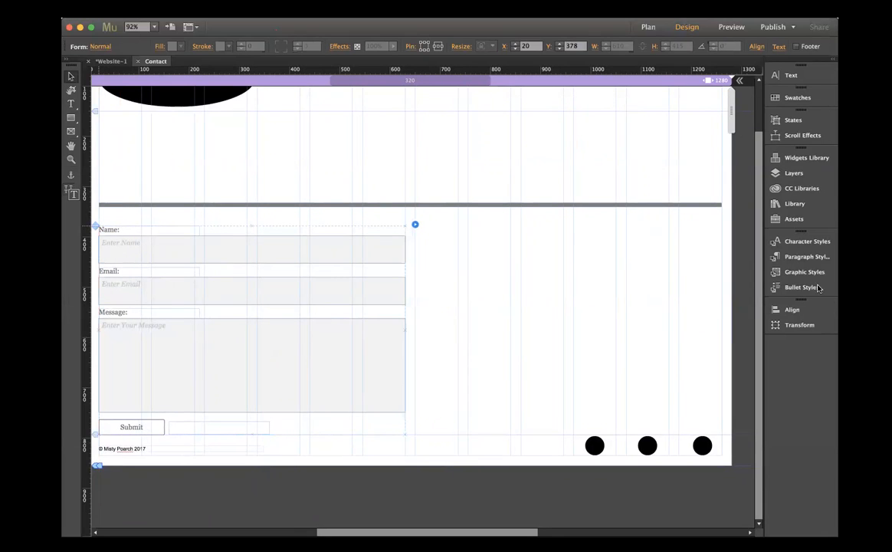
- Add a Google Maps widget beside the contact form at X 659, Y 378
{"action": "left_click", "coordinate": [789, 162]}
{"action": "left_click", "coordinate": [675, 323]}
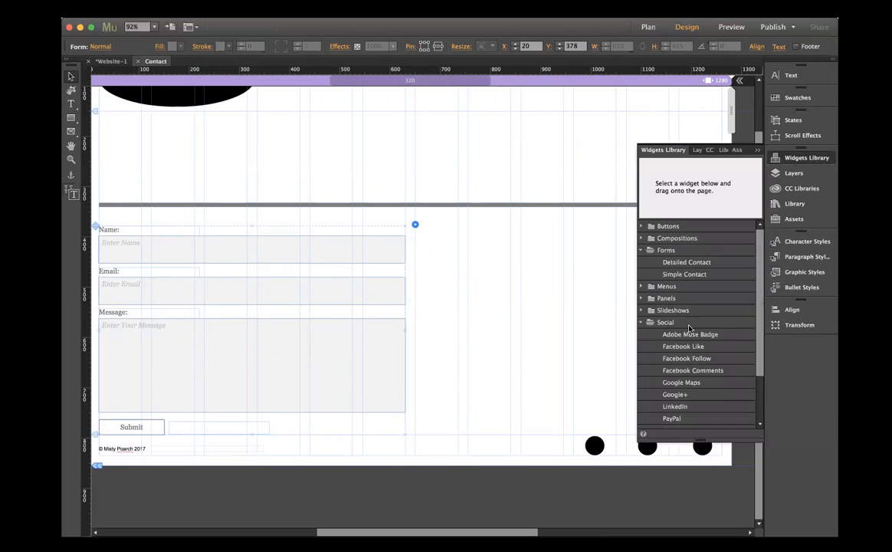
{"action": "scroll", "coordinate": [695, 405], "scroll_direction": "down", "scroll_amount": 1}
{"action": "left_click_drag", "start_coordinate": [682, 358], "coordinate": [419, 226]}
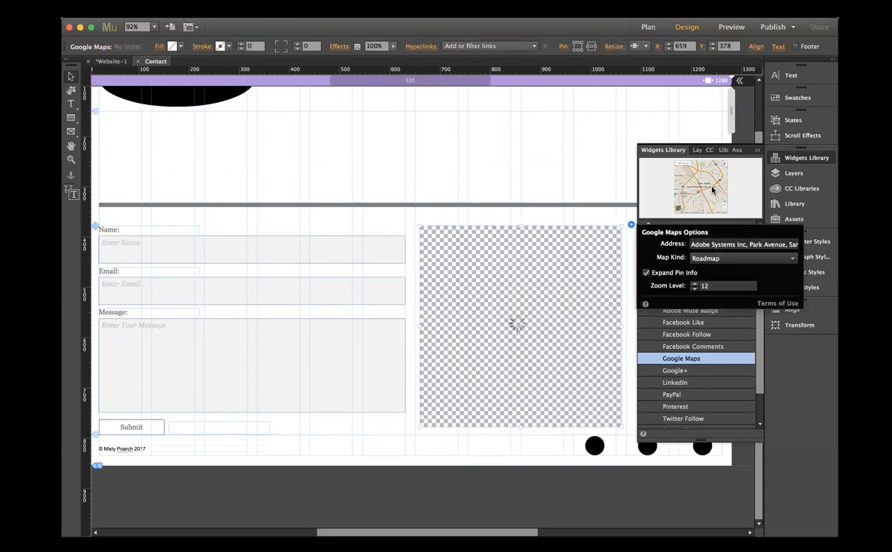
- Align the map with the page's right margin at a slightly raised height, widening it leftward to X 678
{"action": "left_click_drag", "start_coordinate": [566, 295], "coordinate": [661, 299]}
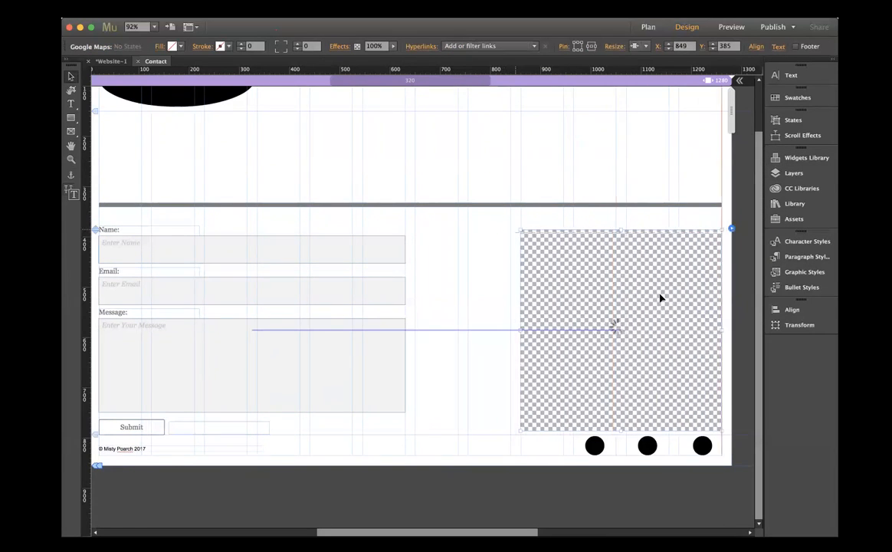
{"action": "left_click_drag", "start_coordinate": [521, 329], "coordinate": [430, 322]}
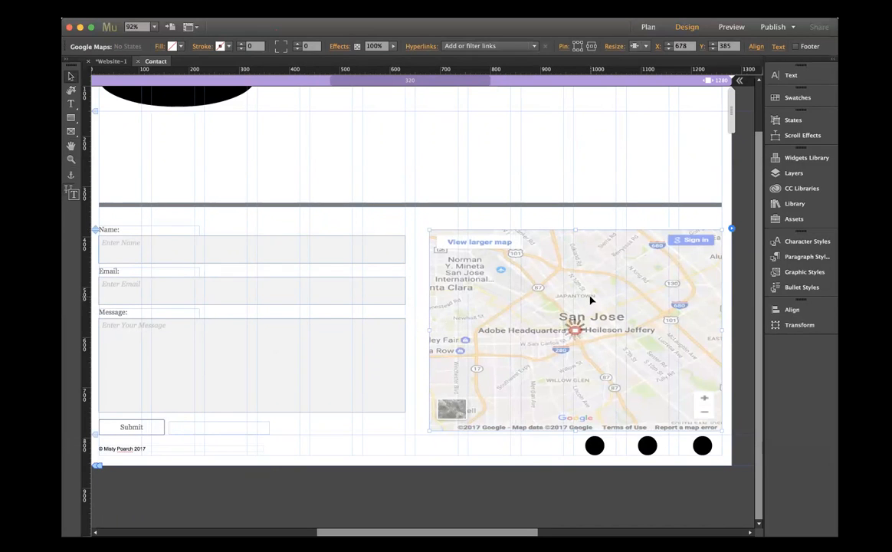
{"action": "left_click_drag", "start_coordinate": [591, 294], "coordinate": [591, 289]}
{"action": "left_click", "coordinate": [422, 434]}
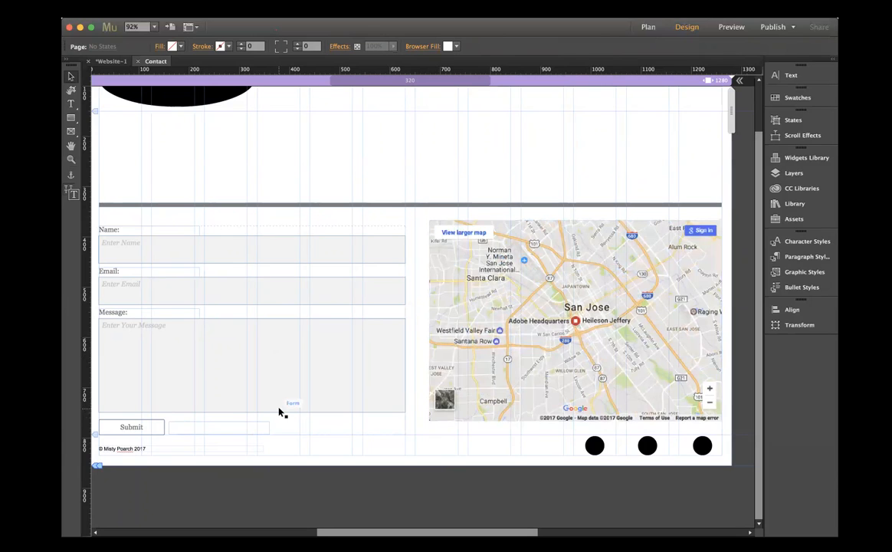
{"action": "scroll", "coordinate": [279, 412], "scroll_direction": "left", "scroll_amount": 3}
{"action": "scroll", "coordinate": [279, 411], "scroll_direction": "right", "scroll_amount": 3}
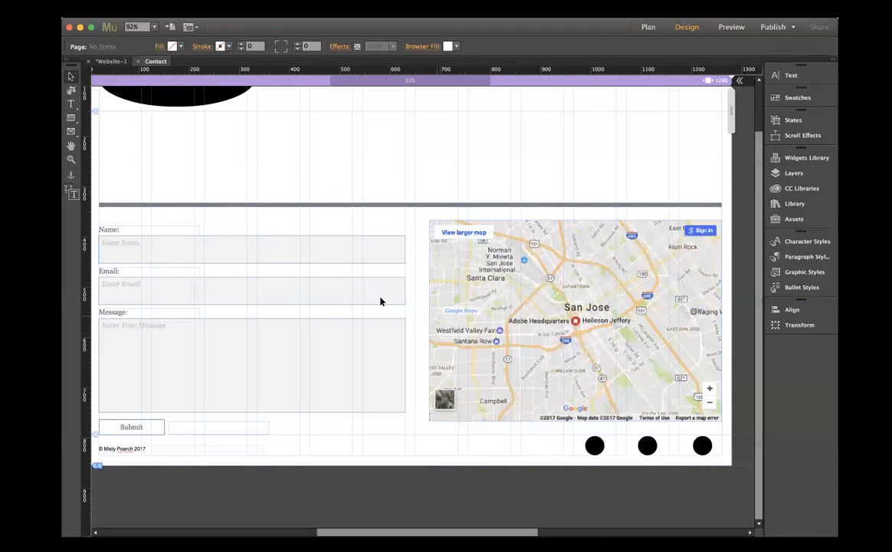
{"action": "left_click", "coordinate": [790, 158]}
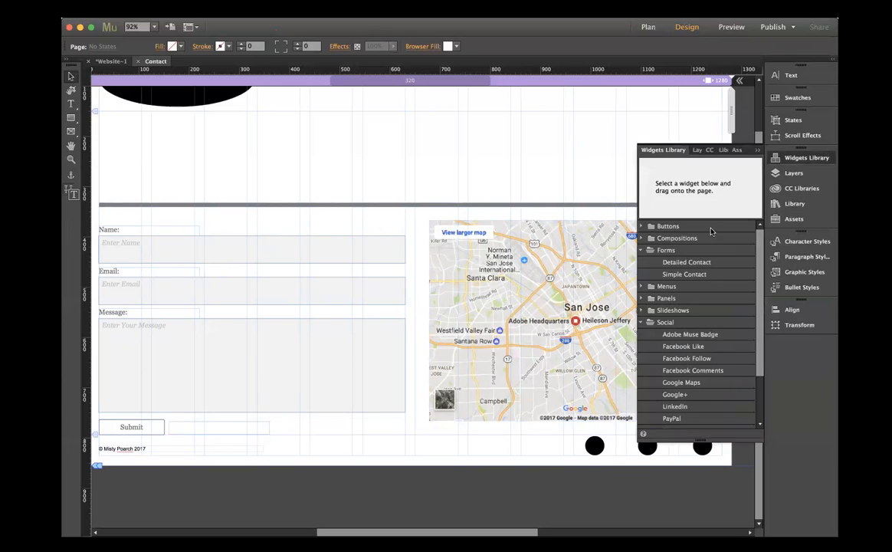
{"action": "scroll", "coordinate": [706, 361], "scroll_direction": "down", "scroll_amount": 3}
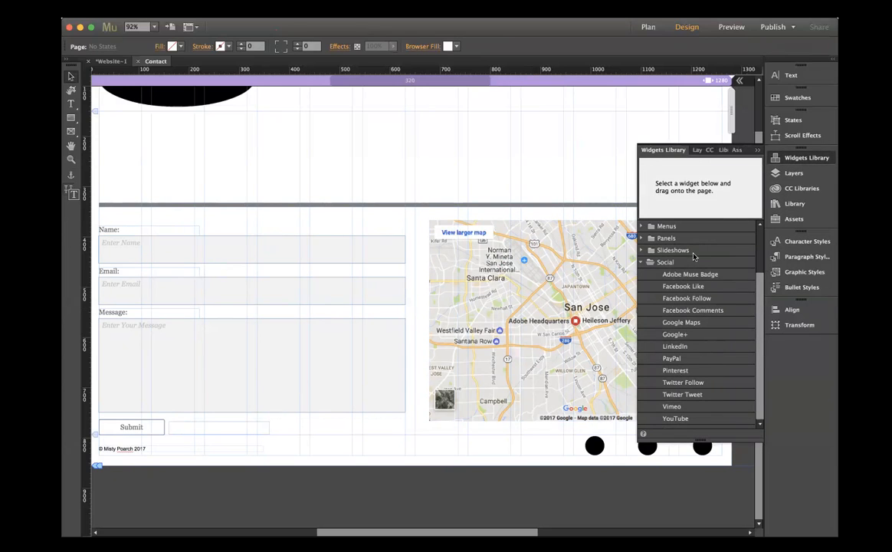
{"action": "left_click_drag", "start_coordinate": [682, 322], "coordinate": [492, 387]}
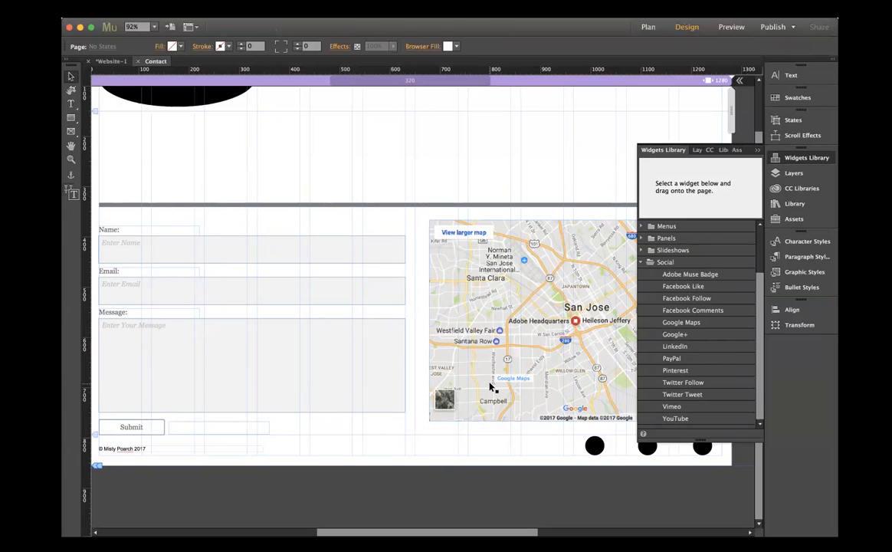
- Collapse the Social widgets and close the widgets library, then review the Contact page layout from header to footer
{"action": "left_click", "coordinate": [642, 263]}
{"action": "left_click", "coordinate": [641, 250]}
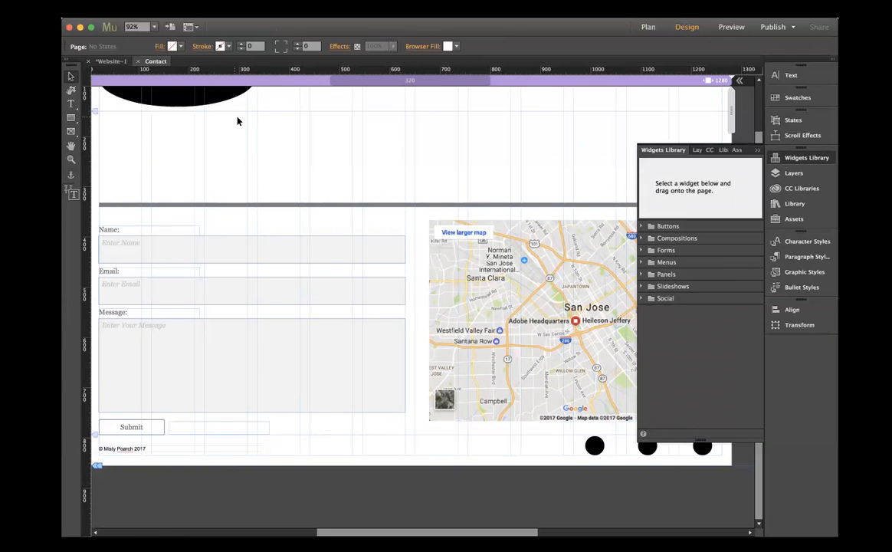
{"action": "left_click", "coordinate": [759, 150]}
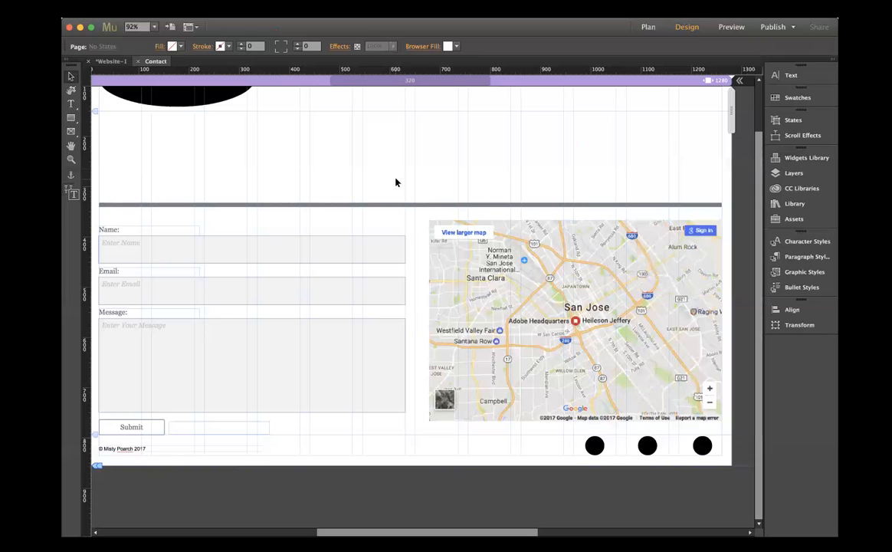
{"action": "scroll", "coordinate": [496, 173], "scroll_direction": "left", "scroll_amount": 5}
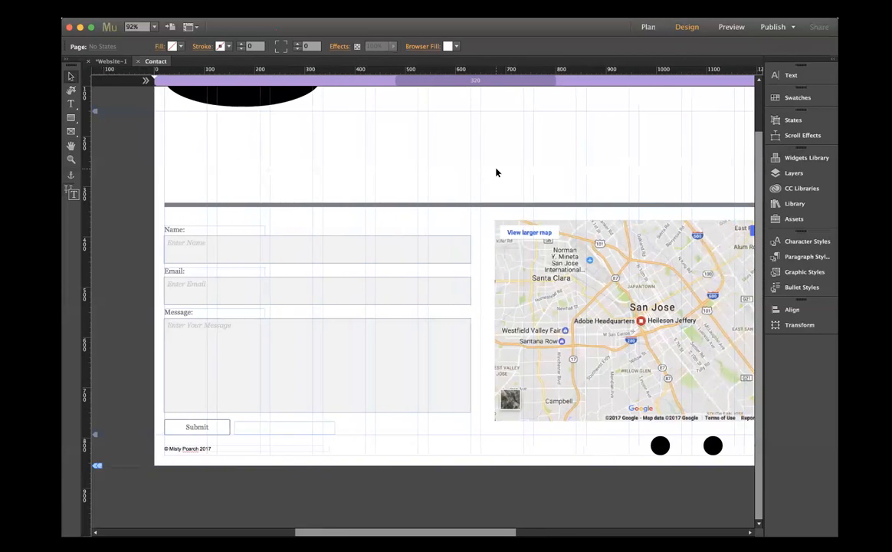
{"action": "scroll", "coordinate": [496, 173], "scroll_direction": "right", "scroll_amount": 3}
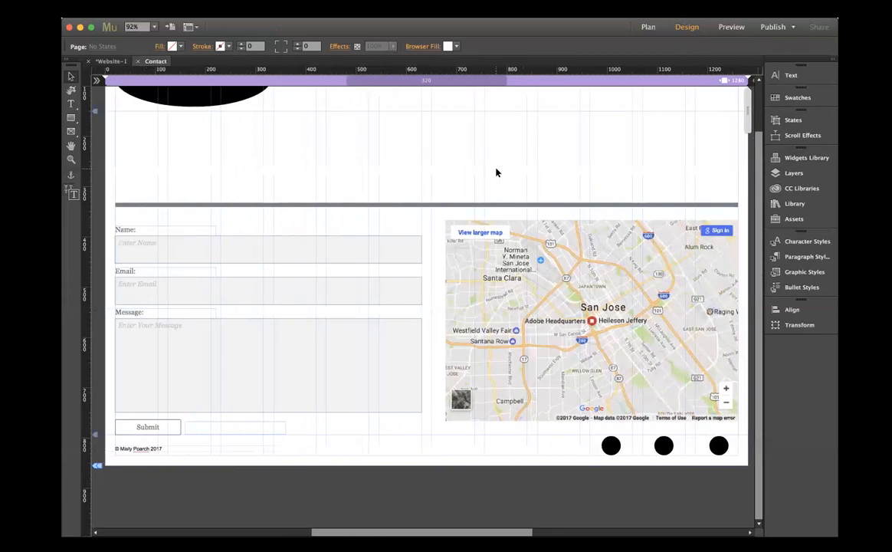
{"action": "scroll", "coordinate": [496, 173], "scroll_direction": "up", "scroll_amount": 3}
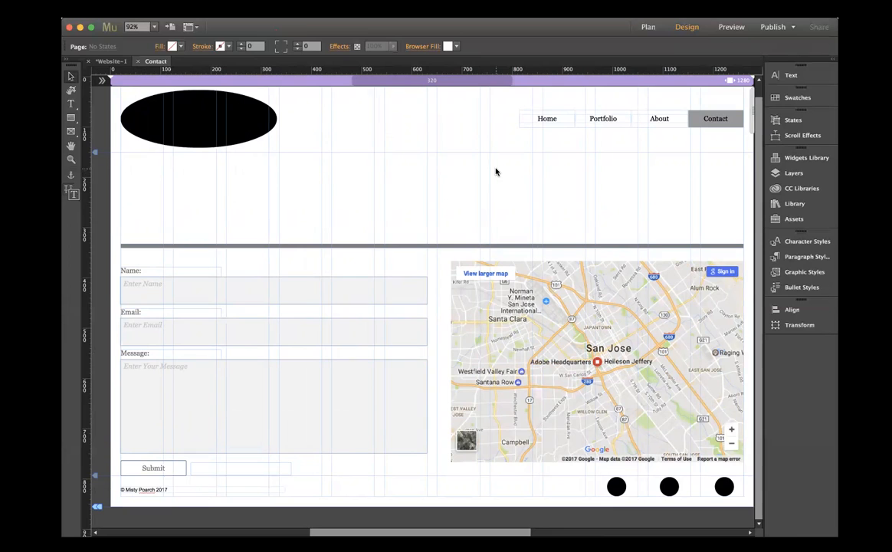
{"action": "scroll", "coordinate": [497, 172], "scroll_direction": "up", "scroll_amount": 2}
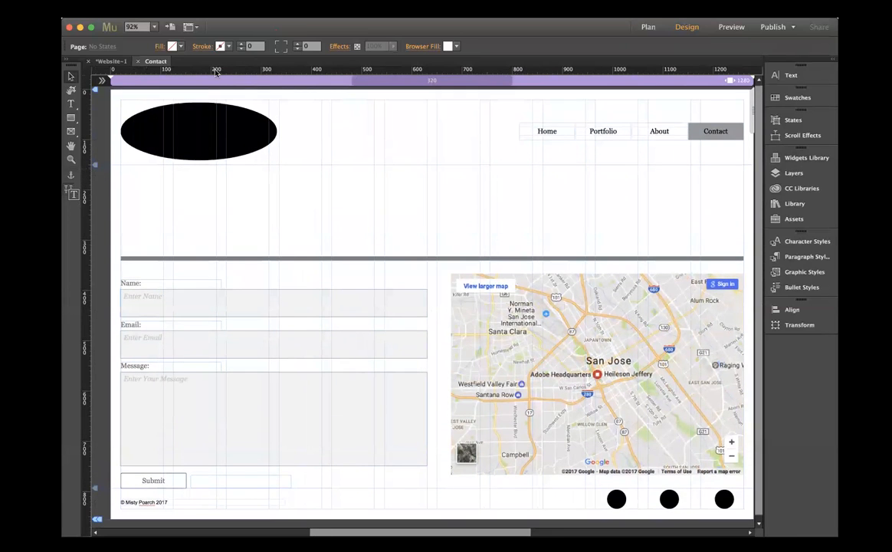
- Close the Contact page and add a child page beneath it in the site plan named "Privicy"
{"action": "left_click", "coordinate": [138, 62]}
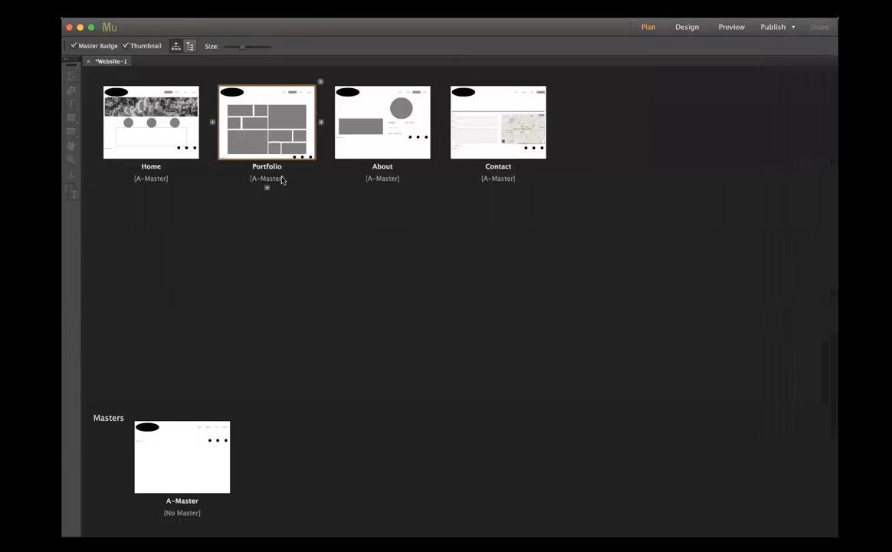
{"action": "left_click", "coordinate": [499, 189]}
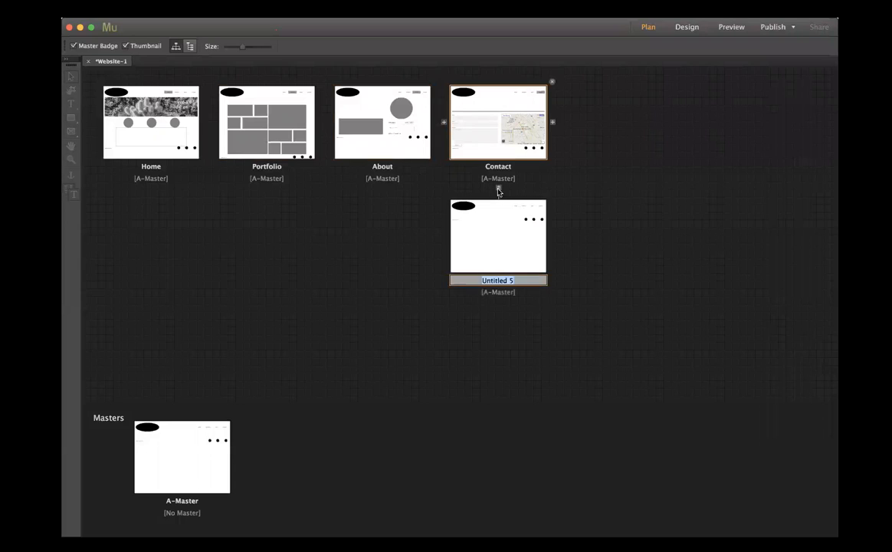
{"action": "type", "text": "Priv"}
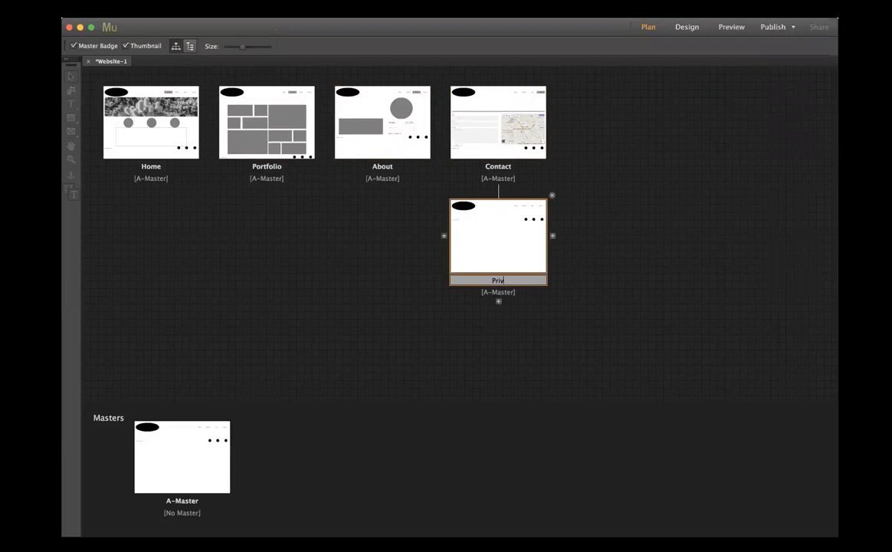
{"action": "type", "text": "acy"}
{"action": "key", "text": "Return"}
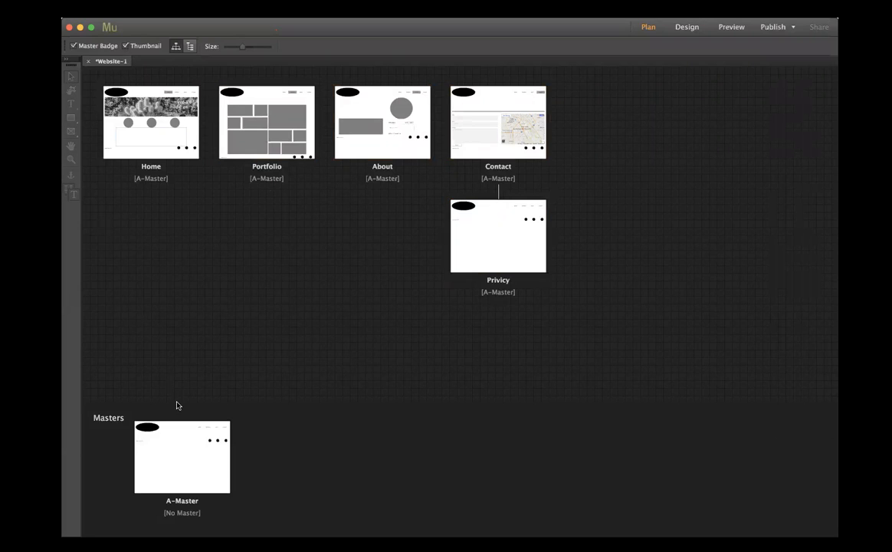
- On A-Master, add a "Privacy Policy" text frame in the footer at X 440, Y 254 and centre its text
{"action": "double_click", "coordinate": [170, 478]}
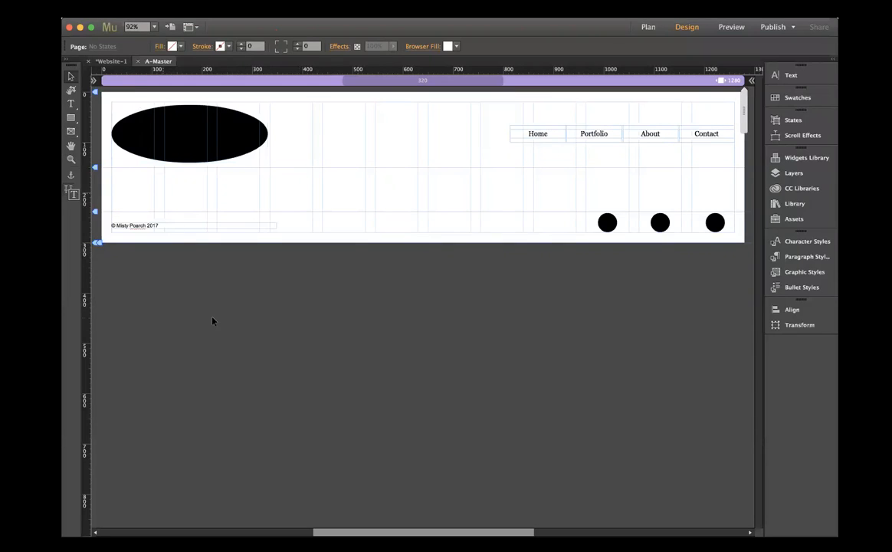
{"action": "left_click", "coordinate": [71, 103]}
{"action": "left_click_drag", "start_coordinate": [322, 222], "coordinate": [431, 229]}
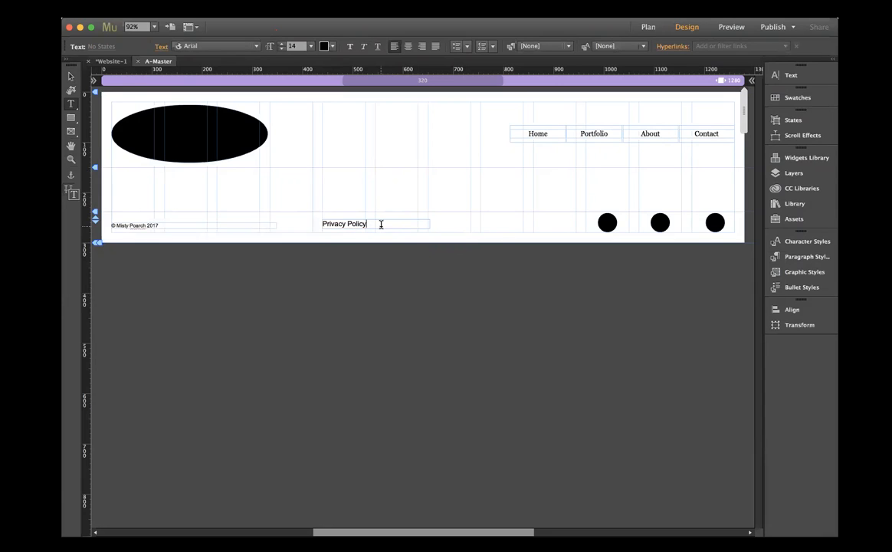
{"action": "left_click", "coordinate": [70, 75]}
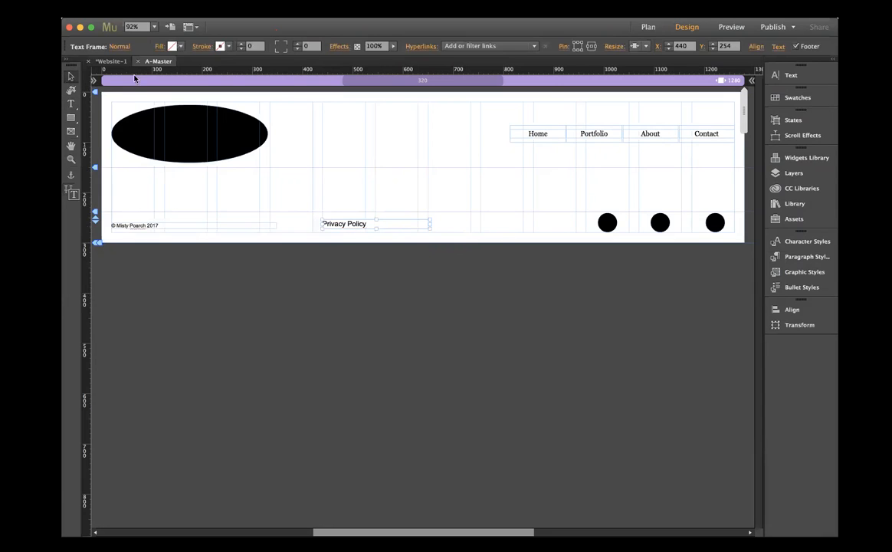
{"action": "left_click", "coordinate": [786, 75]}
{"action": "left_click", "coordinate": [668, 121]}
- Centre the Privacy Policy text frame horizontally within the content area
{"action": "left_click", "coordinate": [792, 309]}
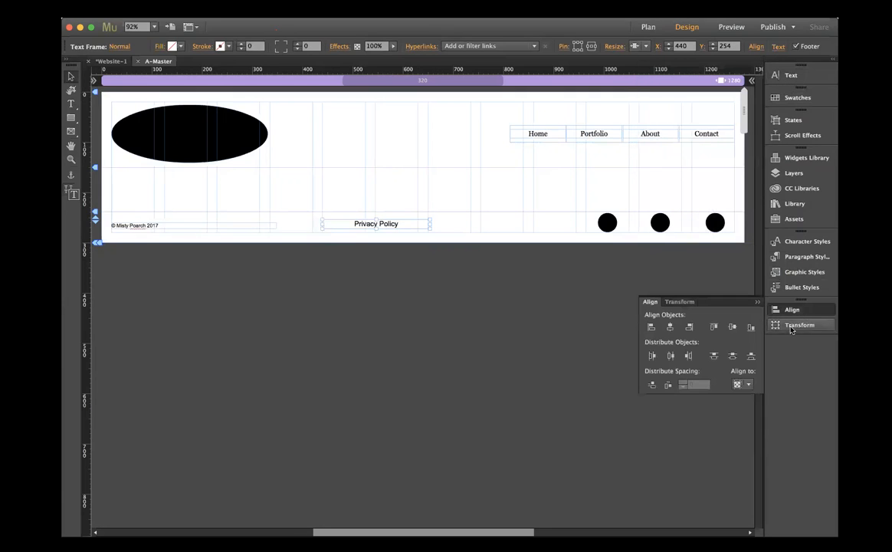
{"action": "left_click", "coordinate": [742, 385]}
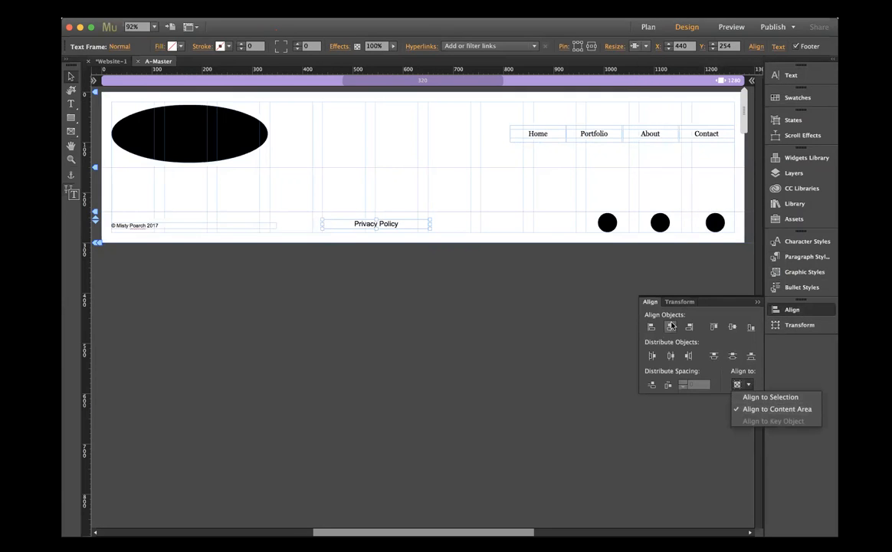
{"action": "left_click", "coordinate": [614, 299]}
{"action": "left_click", "coordinate": [670, 328]}
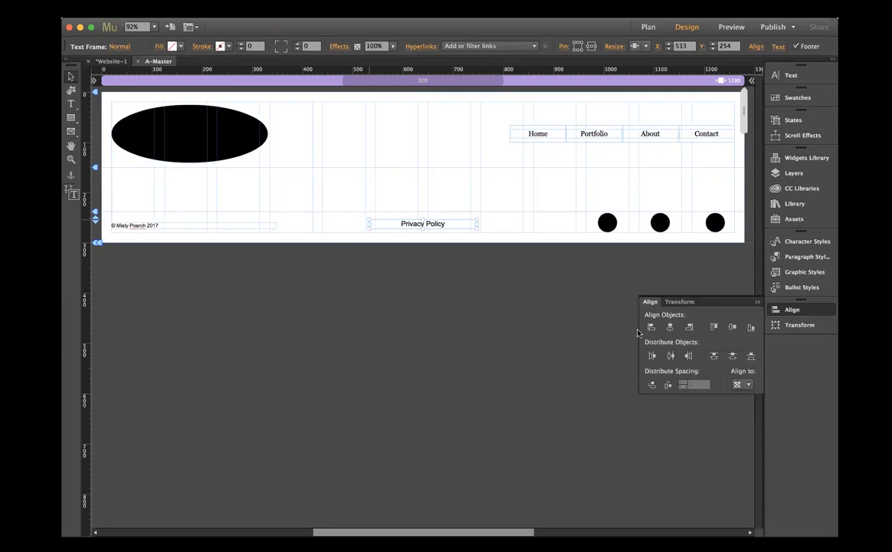
{"action": "left_click", "coordinate": [482, 353]}
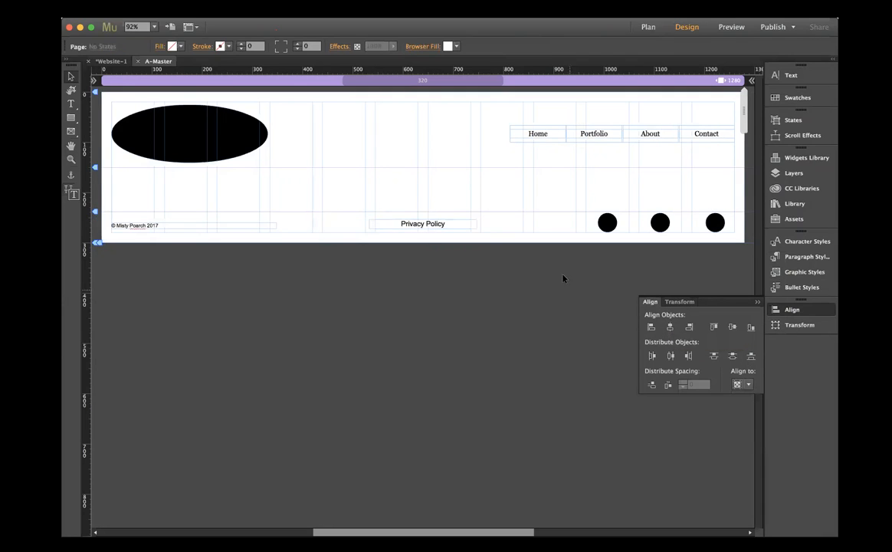
- Narrow the footer's copyright frame to its text and distribute horizontal spacing between it, Privacy Policy and the first circle, aligned to selection
{"action": "left_click", "coordinate": [255, 228]}
{"action": "left_click_drag", "start_coordinate": [276, 226], "coordinate": [165, 230]}
{"action": "left_click", "coordinate": [421, 228], "text": "shift"}
{"action": "left_click", "coordinate": [607, 223], "text": "shift"}
{"action": "left_click", "coordinate": [749, 385]}
{"action": "left_click", "coordinate": [770, 398]}
{"action": "left_click", "coordinate": [668, 385]}
{"action": "left_click", "coordinate": [535, 374]}
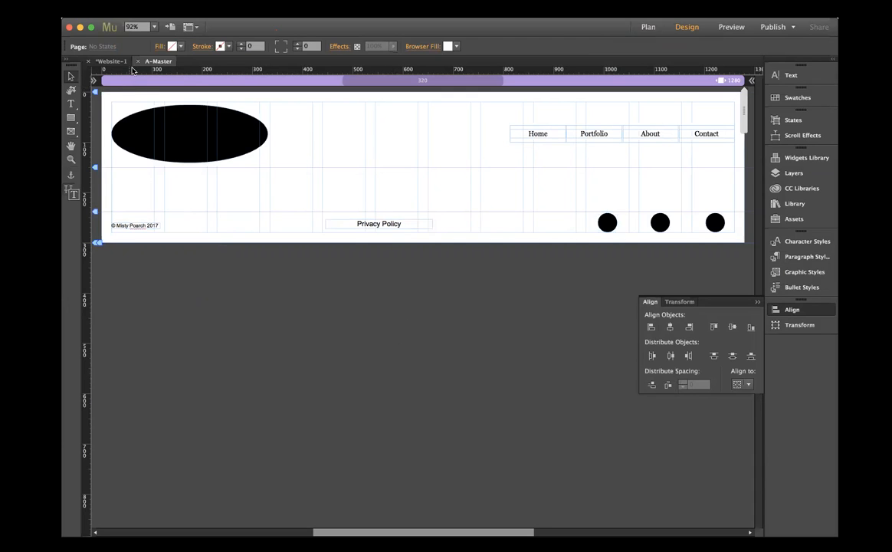
- Preview the site from the Home page and visit the Contact page to check the menu and footer
{"action": "left_click", "coordinate": [94, 63]}
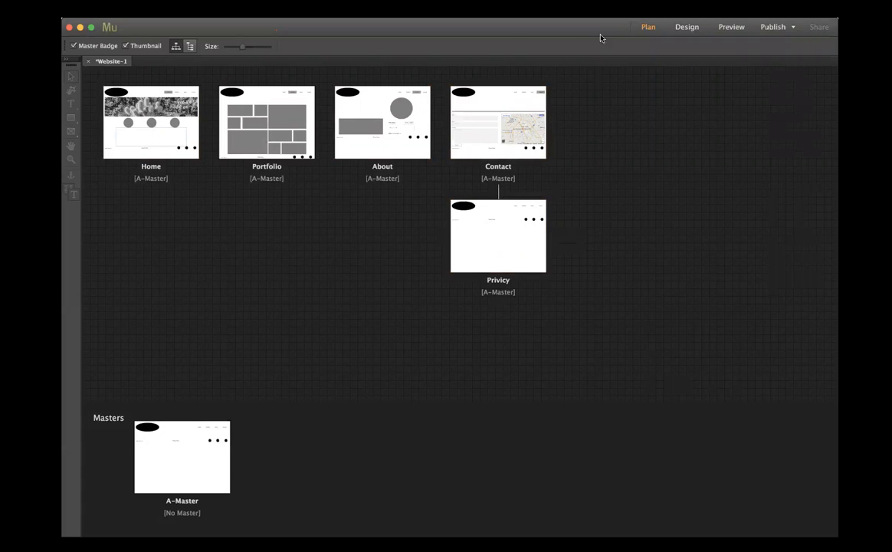
{"action": "double_click", "coordinate": [161, 99]}
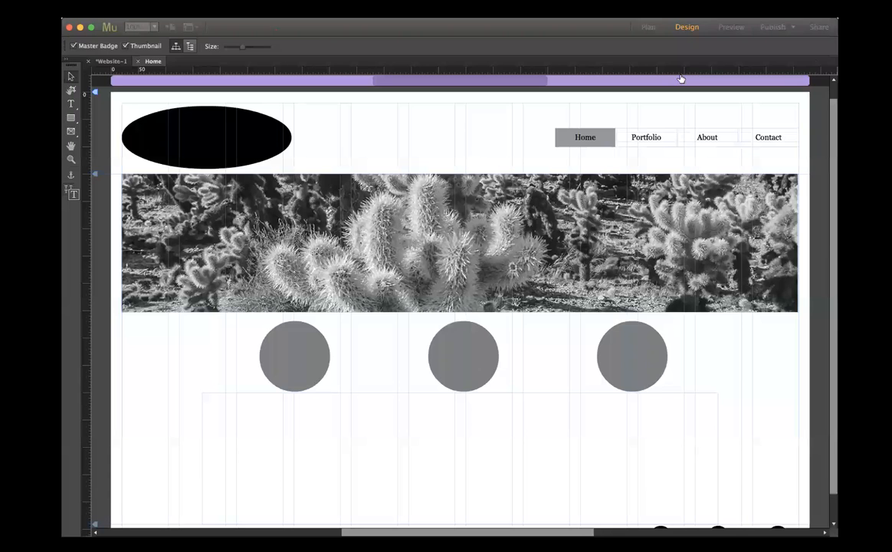
{"action": "left_click", "coordinate": [731, 28]}
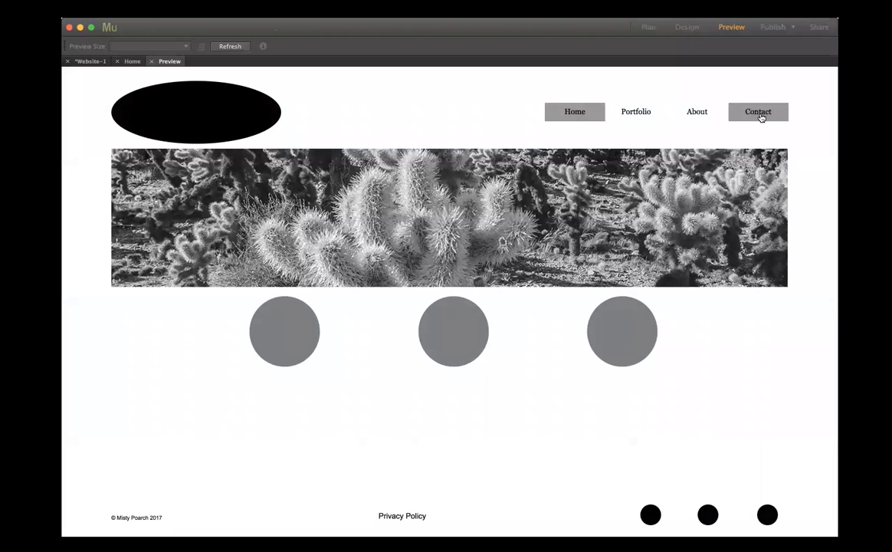
{"action": "left_click", "coordinate": [759, 113]}
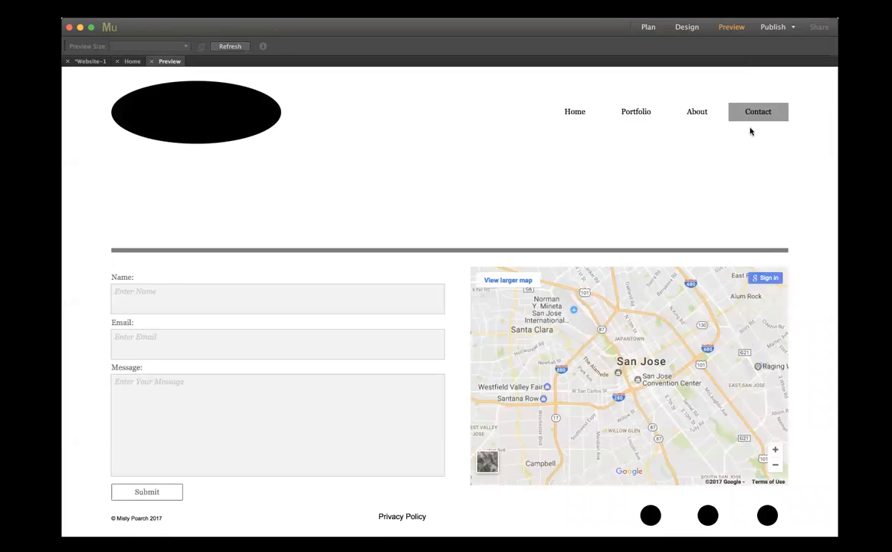
{"action": "left_click", "coordinate": [151, 61]}
- Exclude the Privicy page from the site's menus in the site plan
{"action": "left_click", "coordinate": [112, 61]}
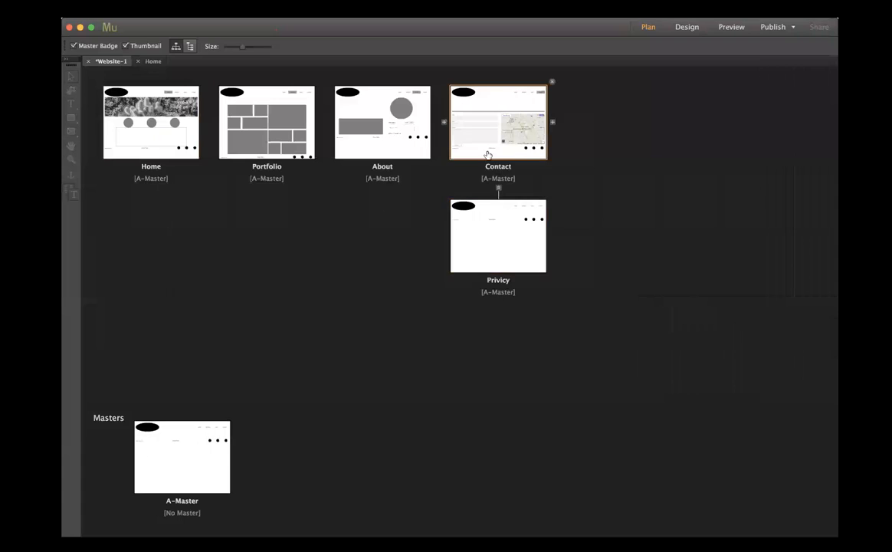
{"action": "right_click", "coordinate": [500, 259]}
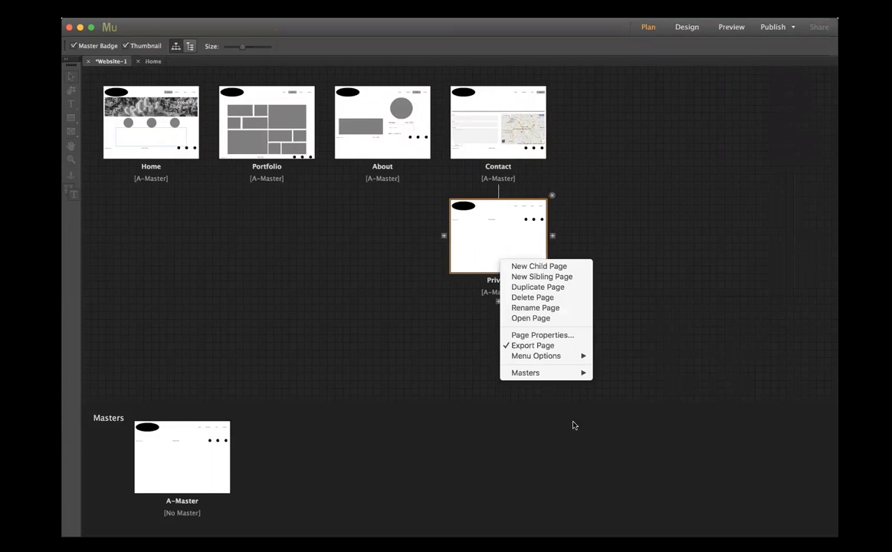
{"action": "mouse_move", "coordinate": [523, 359]}
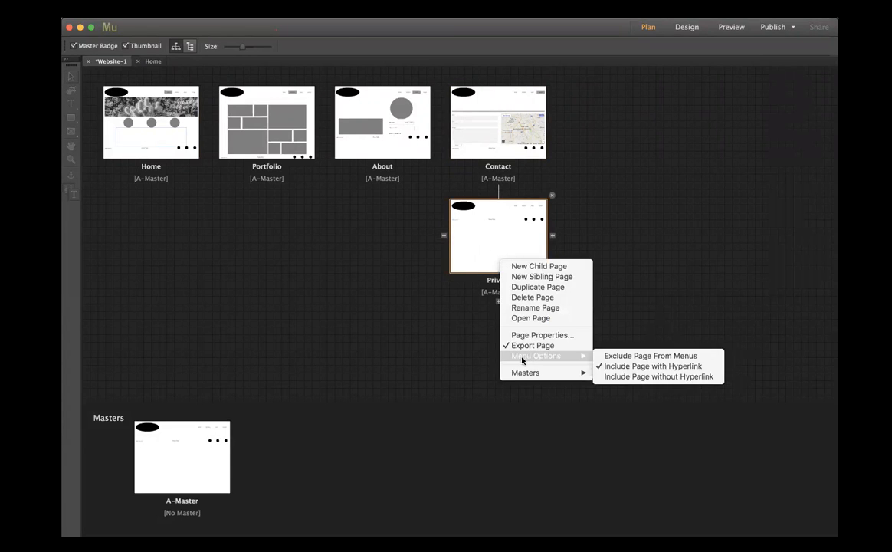
{"action": "left_click", "coordinate": [650, 356]}
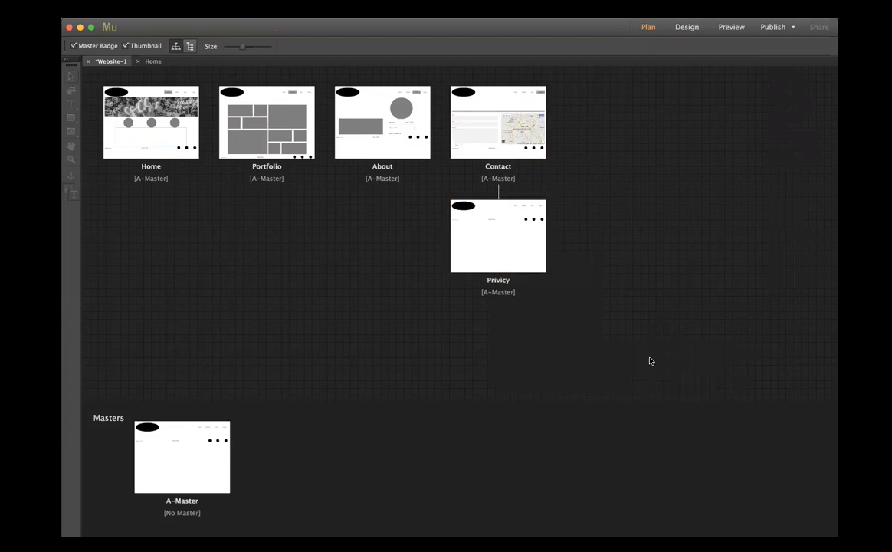
- Open the Home page to check its navigation menu entries, and close it again
{"action": "double_click", "coordinate": [132, 96]}
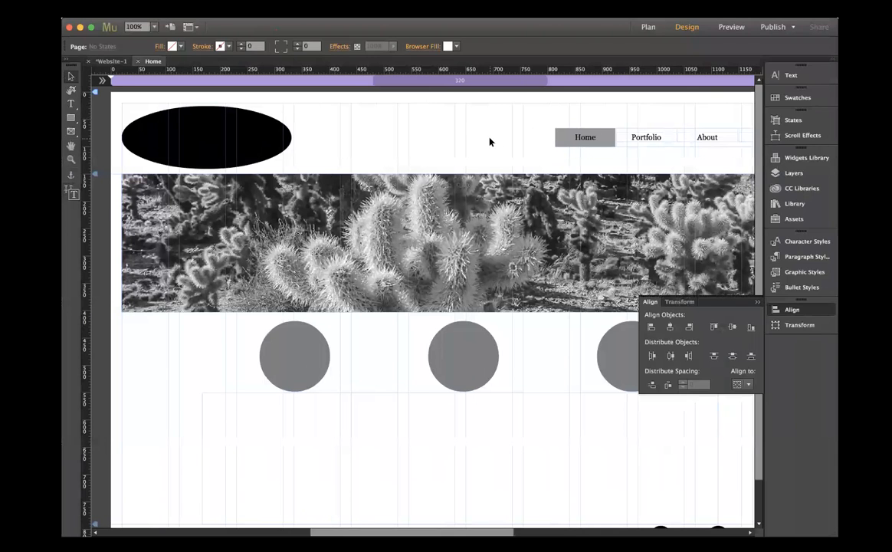
{"action": "scroll", "coordinate": [489, 141], "scroll_direction": "right", "scroll_amount": 5}
{"action": "scroll", "coordinate": [490, 140], "scroll_direction": "left", "scroll_amount": 4}
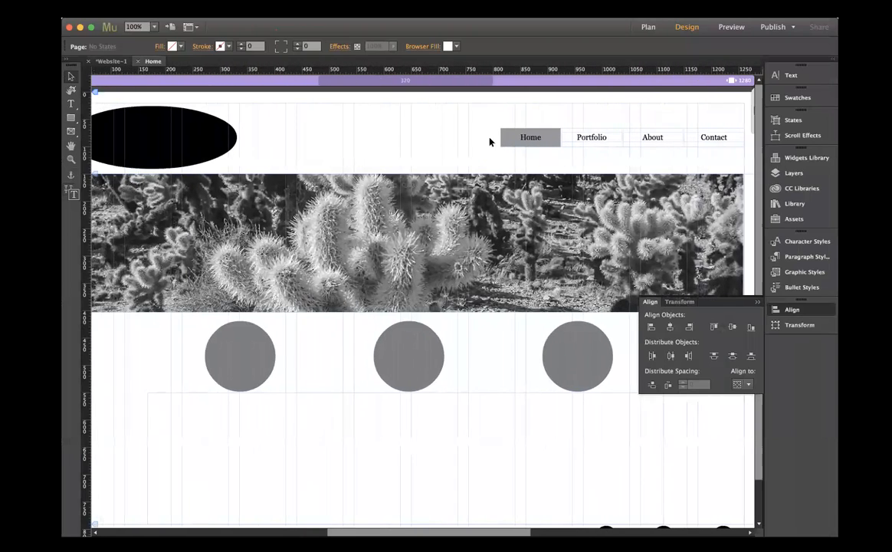
{"action": "left_click", "coordinate": [138, 62]}
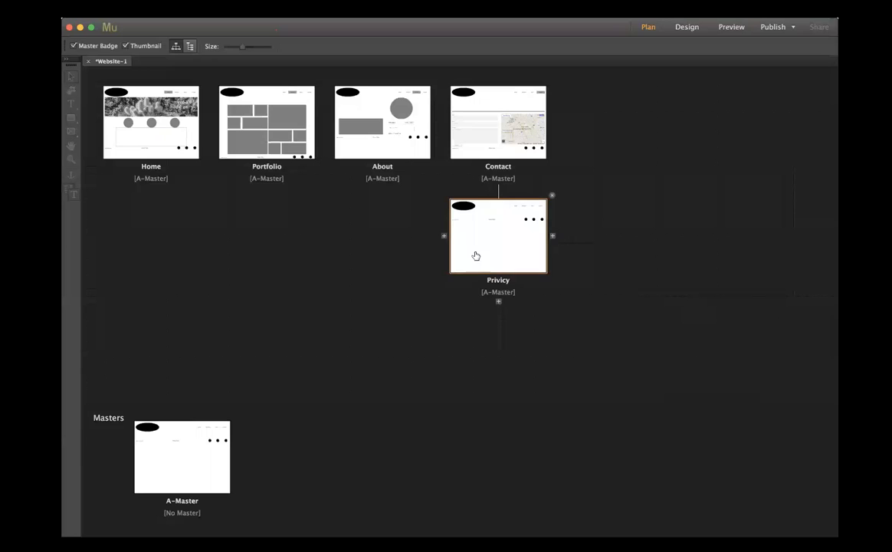
- On A-Master, link the Privacy Policy footer text to the Contact:Privicy page
{"action": "double_click", "coordinate": [176, 440]}
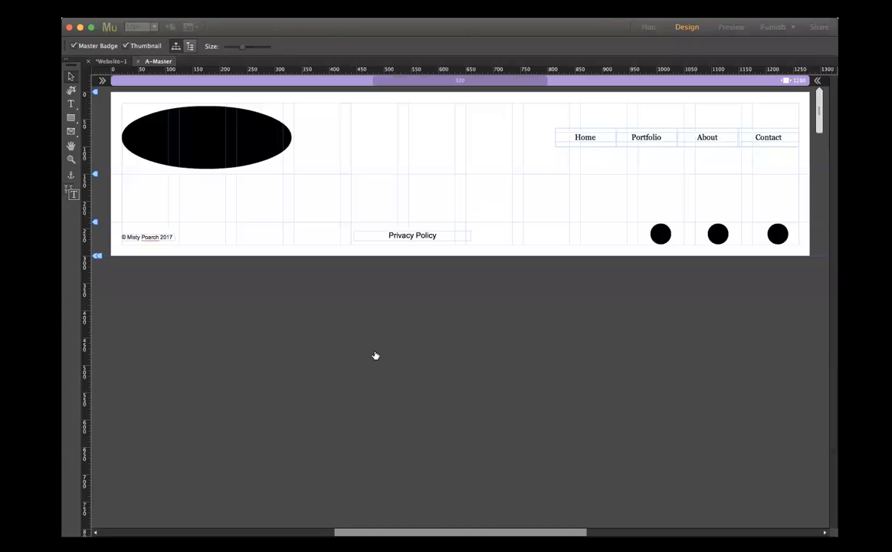
{"action": "left_click", "coordinate": [420, 236]}
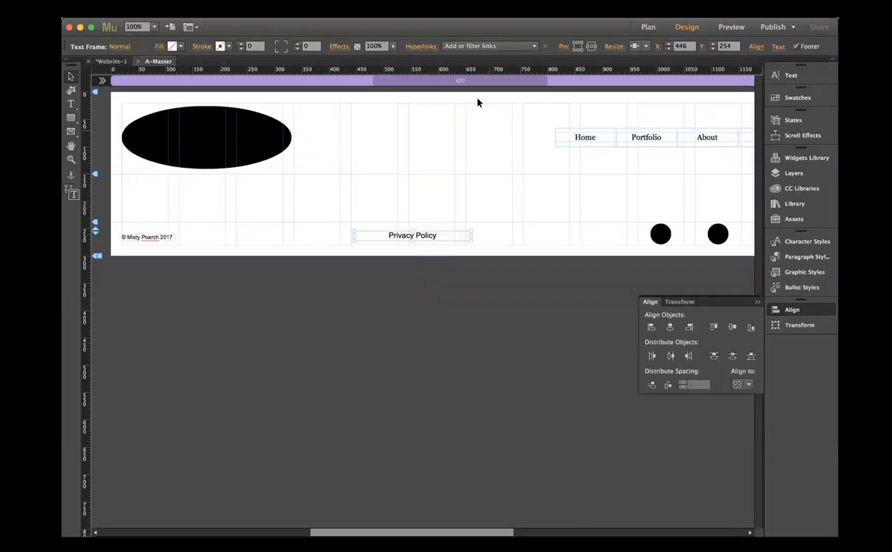
{"action": "left_click", "coordinate": [444, 46]}
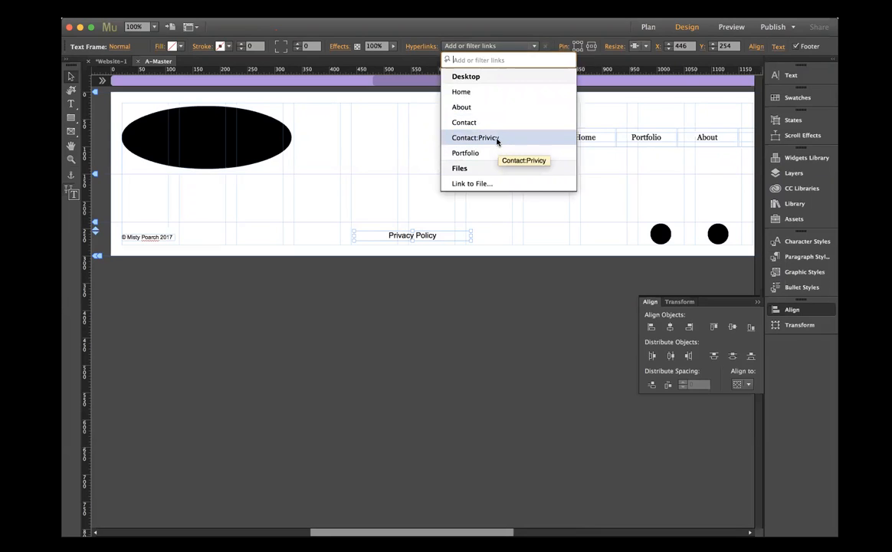
{"action": "left_click", "coordinate": [497, 138]}
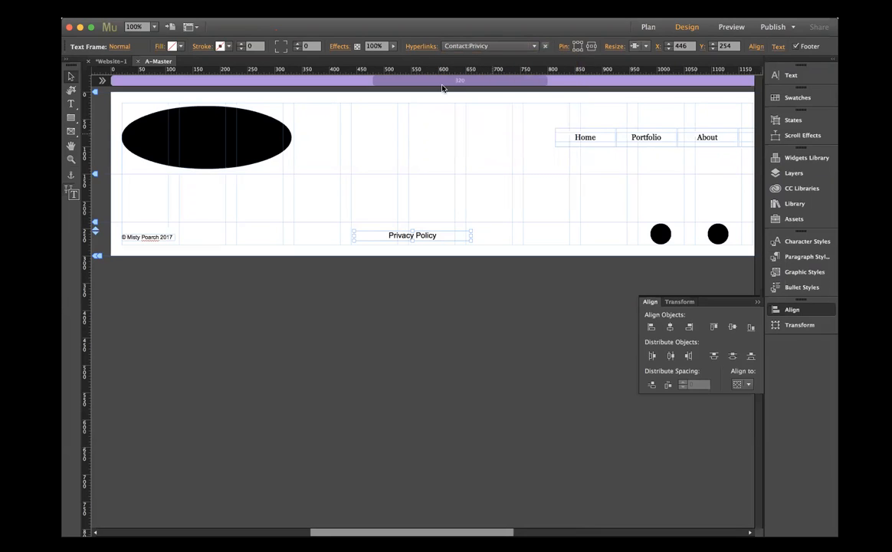
- Review the Privacy Policy link's text link style and the site's hyperlink style settings, and close A-Master
{"action": "left_click", "coordinate": [421, 46]}
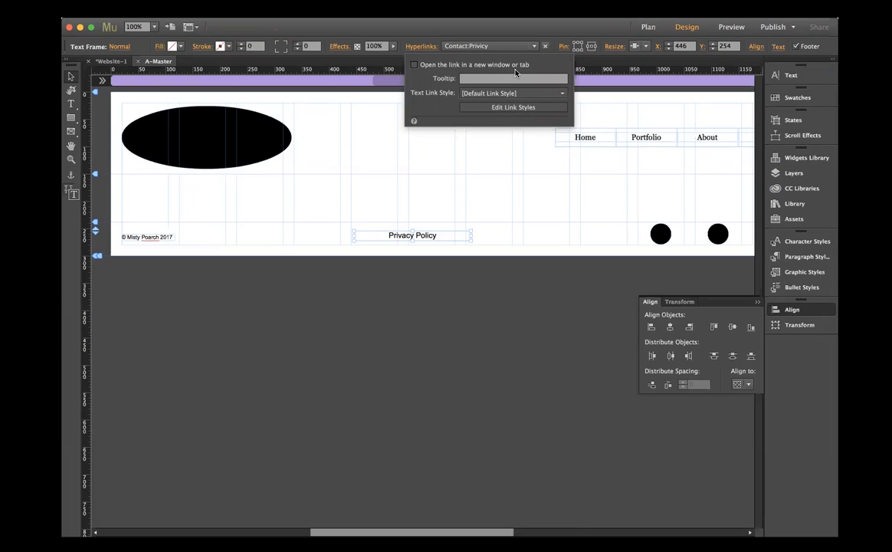
{"action": "left_click", "coordinate": [550, 93]}
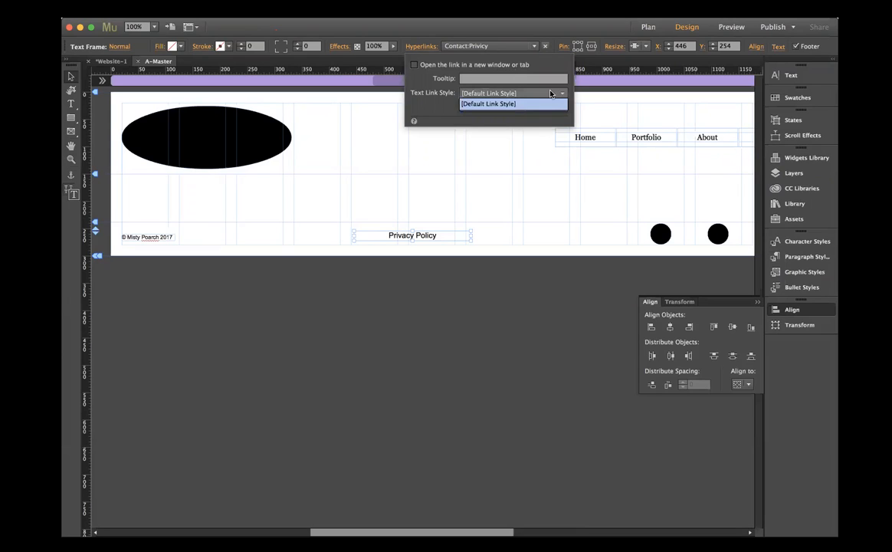
{"action": "left_click", "coordinate": [537, 103]}
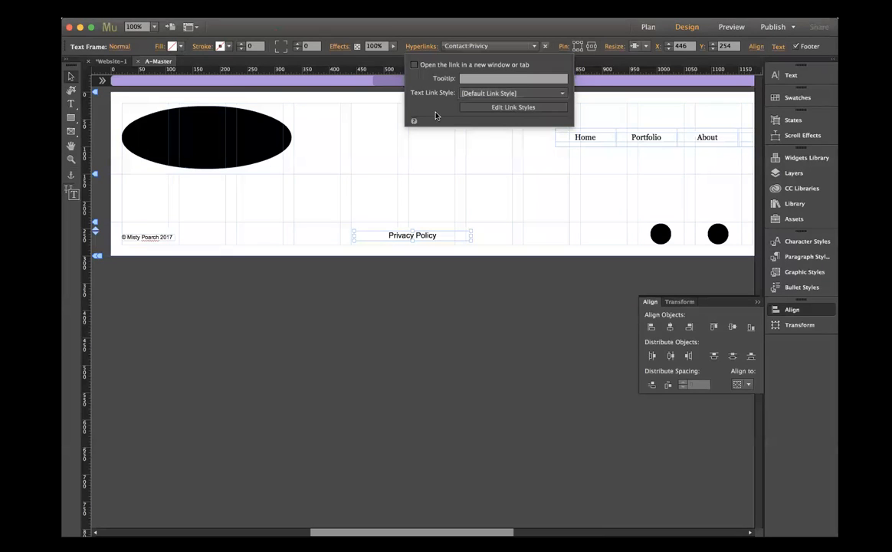
{"action": "left_click", "coordinate": [496, 109]}
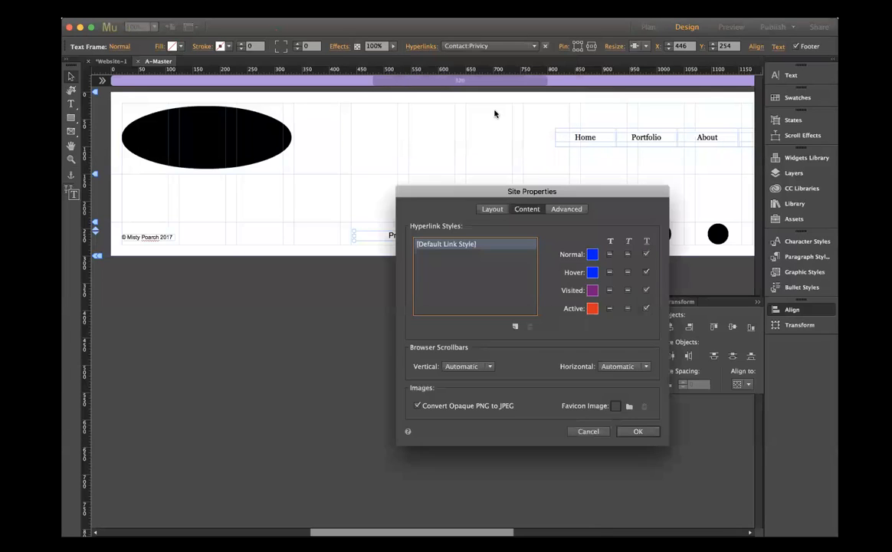
{"action": "left_click", "coordinate": [582, 432]}
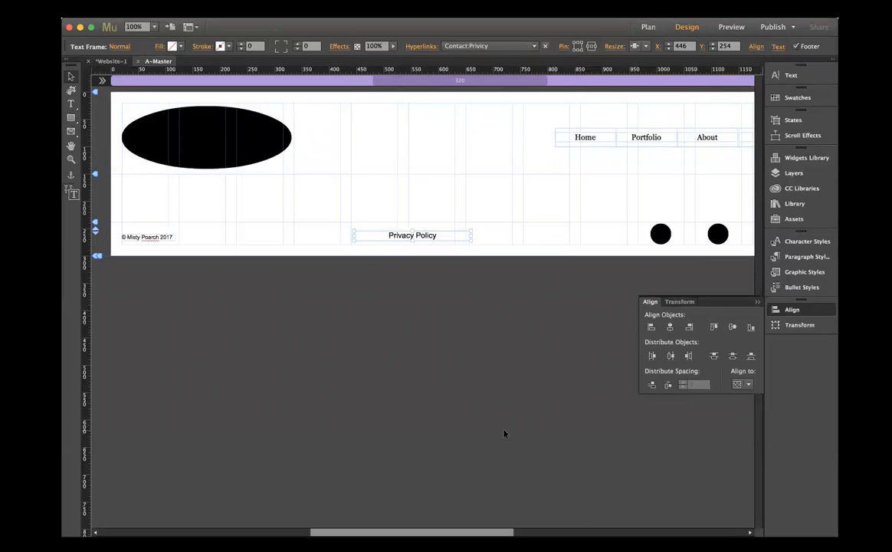
{"action": "left_click", "coordinate": [370, 334]}
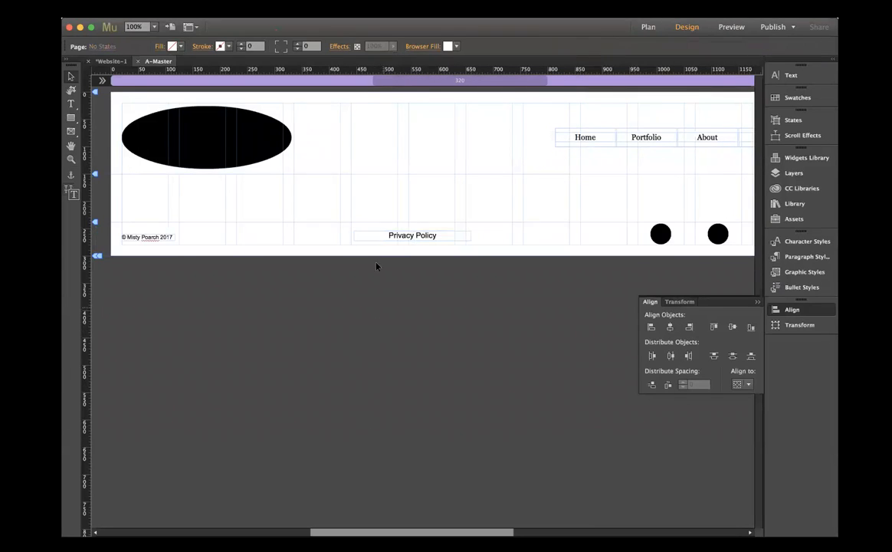
{"action": "left_click", "coordinate": [138, 63]}
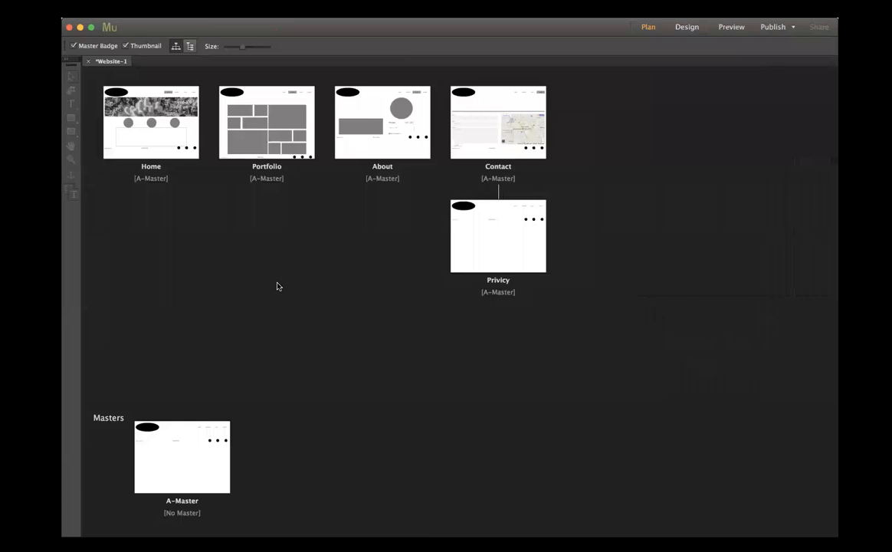
- On the Privicy page, draw a content-width rectangle at about X 20, Y 201 between header and footer, and fill it with gray 7F7F7F
{"action": "double_click", "coordinate": [496, 250]}
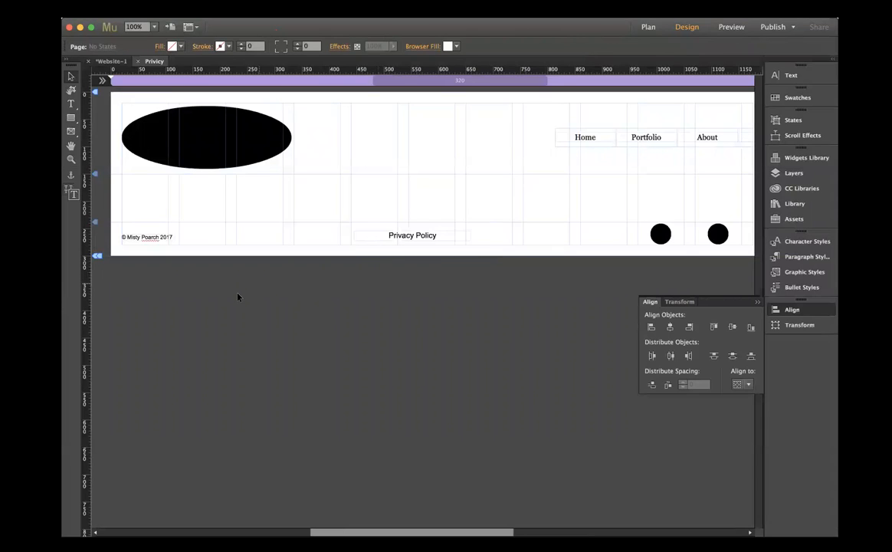
{"action": "left_click", "coordinate": [70, 117]}
{"action": "mouse_move", "coordinate": [121, 202]}
{"action": "left_mouse_down"}
{"action": "mouse_move", "coordinate": [371, 299]}
{"action": "mouse_move", "coordinate": [475, 354]}
{"action": "mouse_move", "coordinate": [640, 327]}
{"action": "left_mouse_up"}
{"action": "mouse_move", "coordinate": [699, 325]}
{"action": "left_mouse_down"}
{"action": "mouse_move", "coordinate": [734, 325]}
{"action": "mouse_move", "coordinate": [733, 269]}
{"action": "mouse_move", "coordinate": [755, 281]}
{"action": "mouse_move", "coordinate": [761, 255]}
{"action": "mouse_move", "coordinate": [637, 244]}
{"action": "left_mouse_up"}
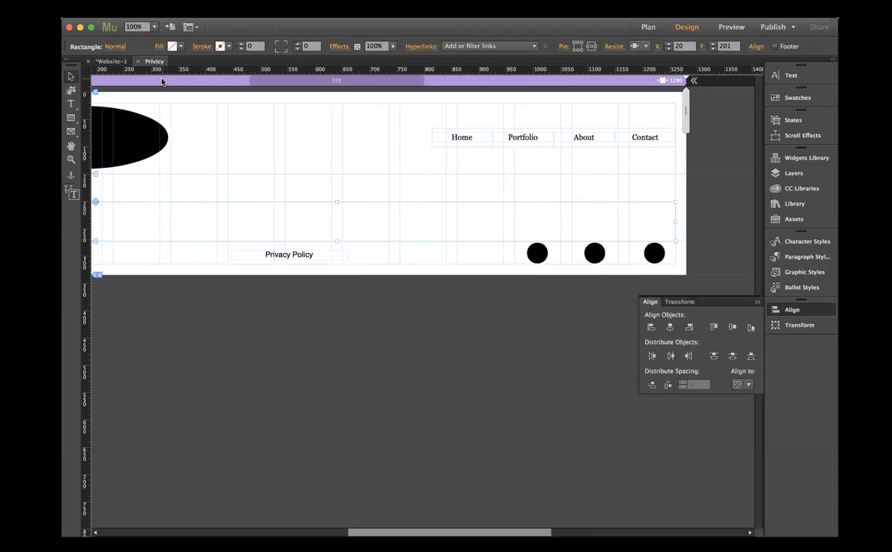
{"action": "left_click", "coordinate": [182, 47]}
{"action": "left_click", "coordinate": [309, 62]}
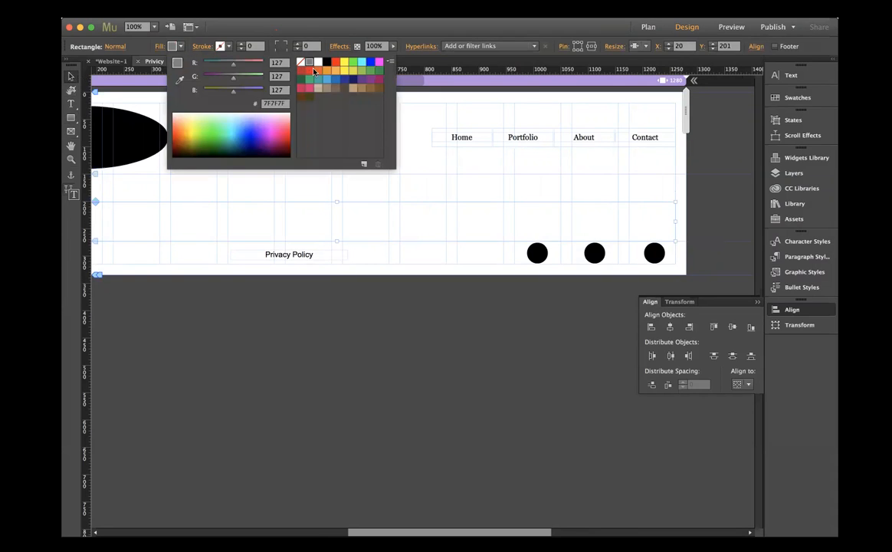
- Make the gray rectangle taller and place it at about Y 465 above the footer, and close the Privicy page
{"action": "left_click", "coordinate": [337, 243]}
{"action": "left_click_drag", "start_coordinate": [337, 240], "coordinate": [332, 404]}
{"action": "left_click_drag", "start_coordinate": [94, 497], "coordinate": [97, 435]}
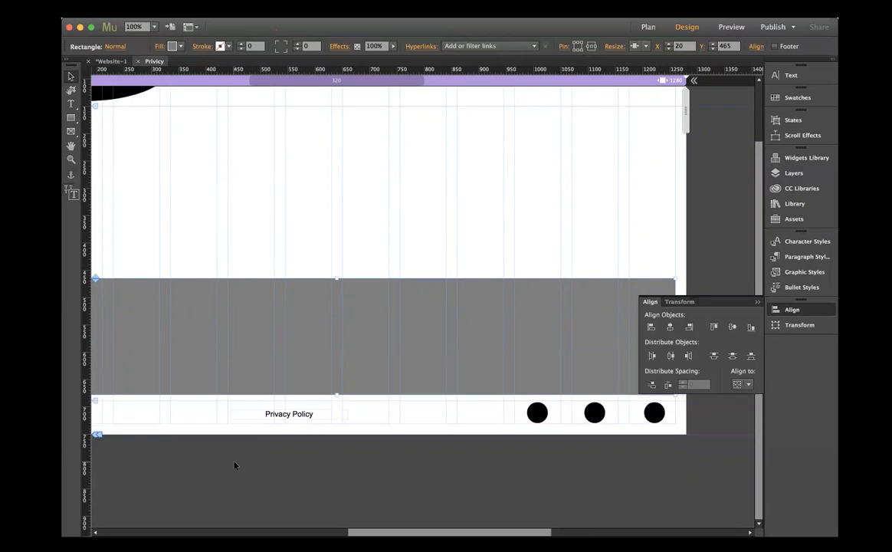
{"action": "left_click", "coordinate": [234, 466]}
{"action": "left_click", "coordinate": [137, 62]}
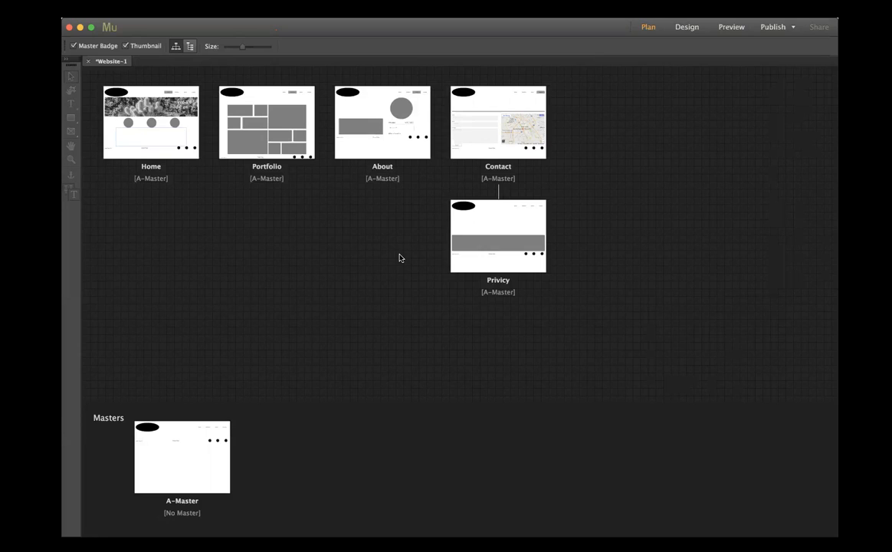
{"action": "mouse_move", "coordinate": [104, 102]}
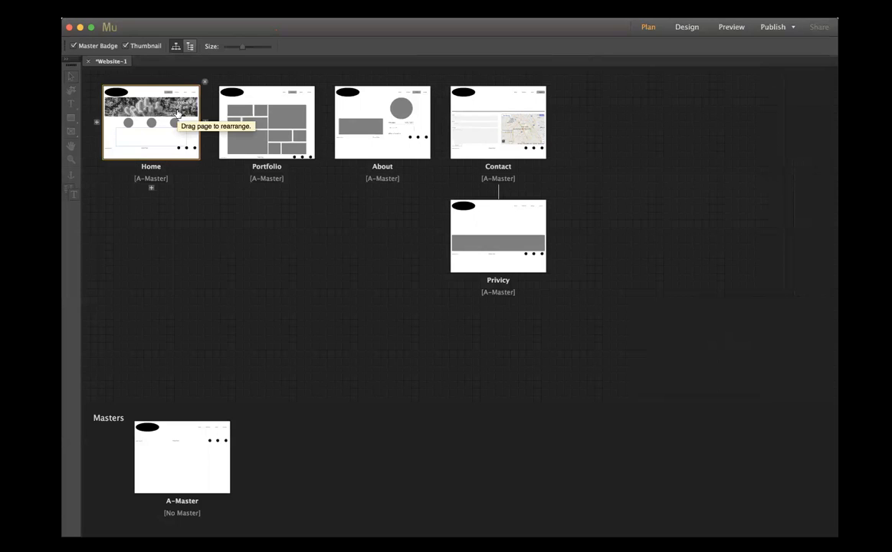
{"action": "mouse_move", "coordinate": [477, 124]}
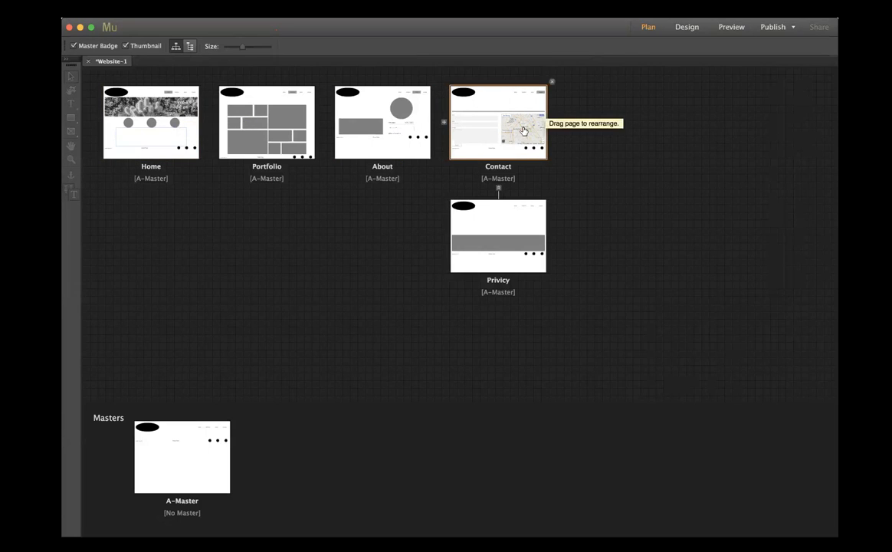
{"action": "mouse_move", "coordinate": [284, 145]}
{"action": "mouse_move", "coordinate": [469, 259]}
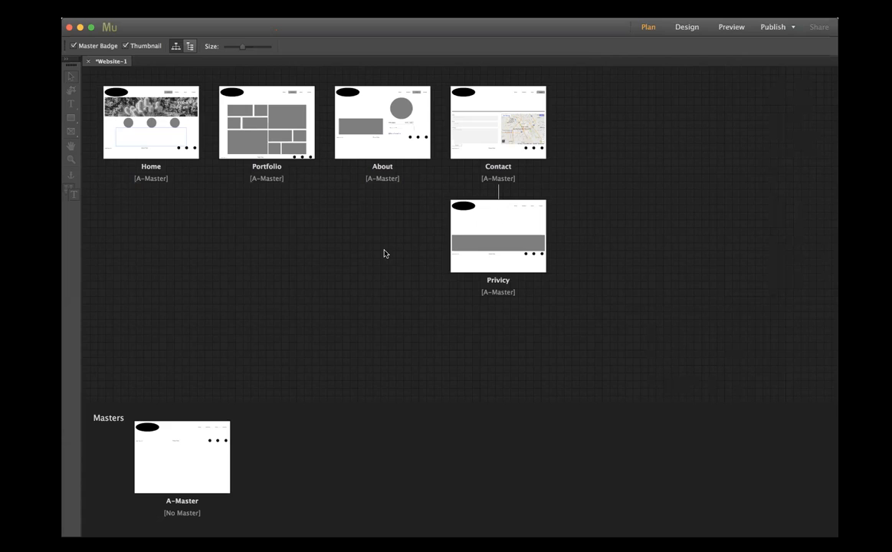
{"action": "left_click", "coordinate": [69, 529]}
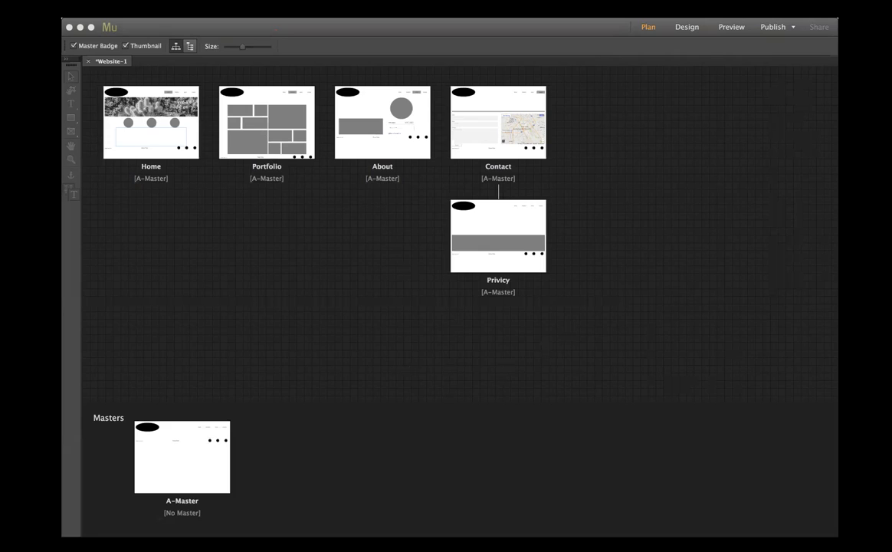
{"action": "left_click", "coordinate": [604, 294]}
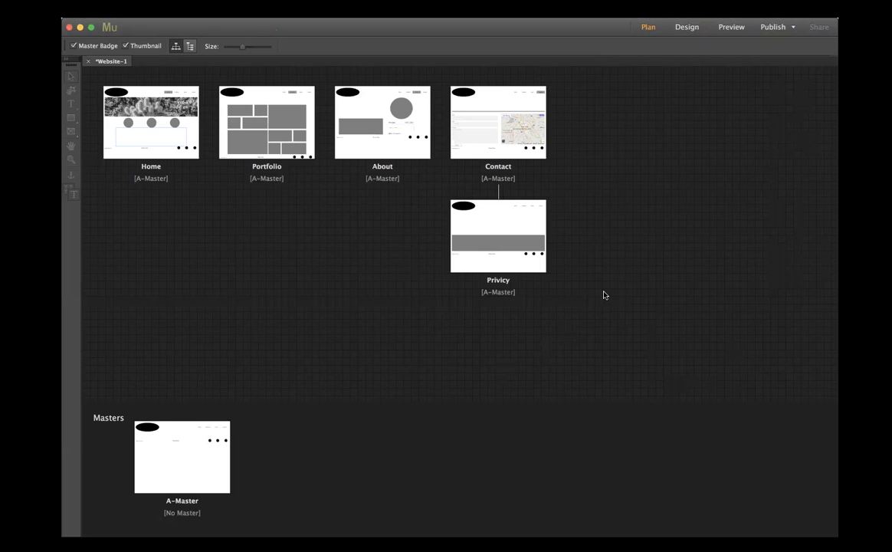